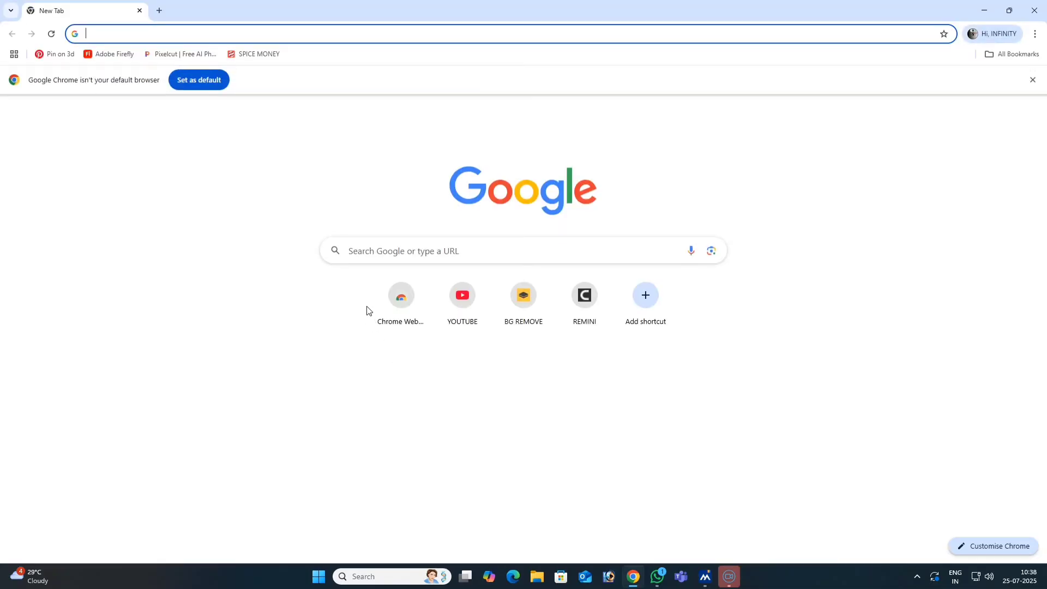
- Search Google for 'udyam registration' using the search suggestion
click(476, 255)
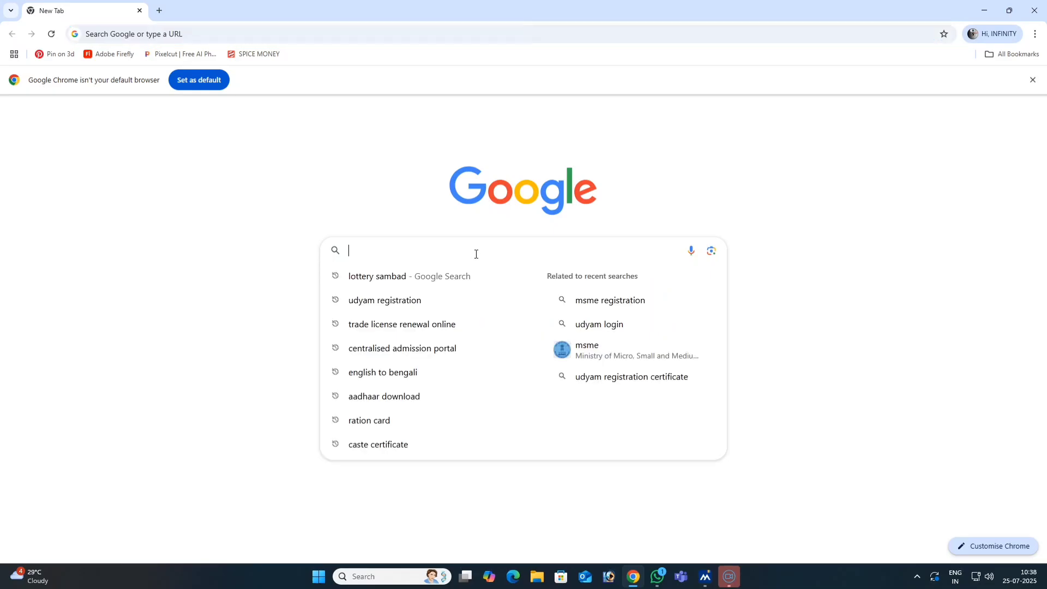
text(Udyam registration)
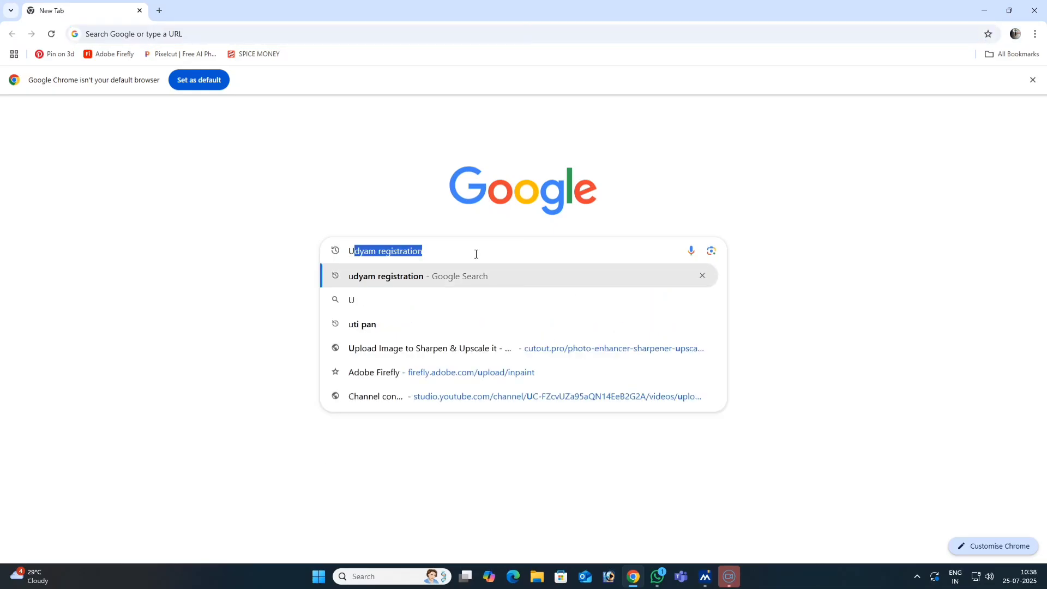
click(385, 278)
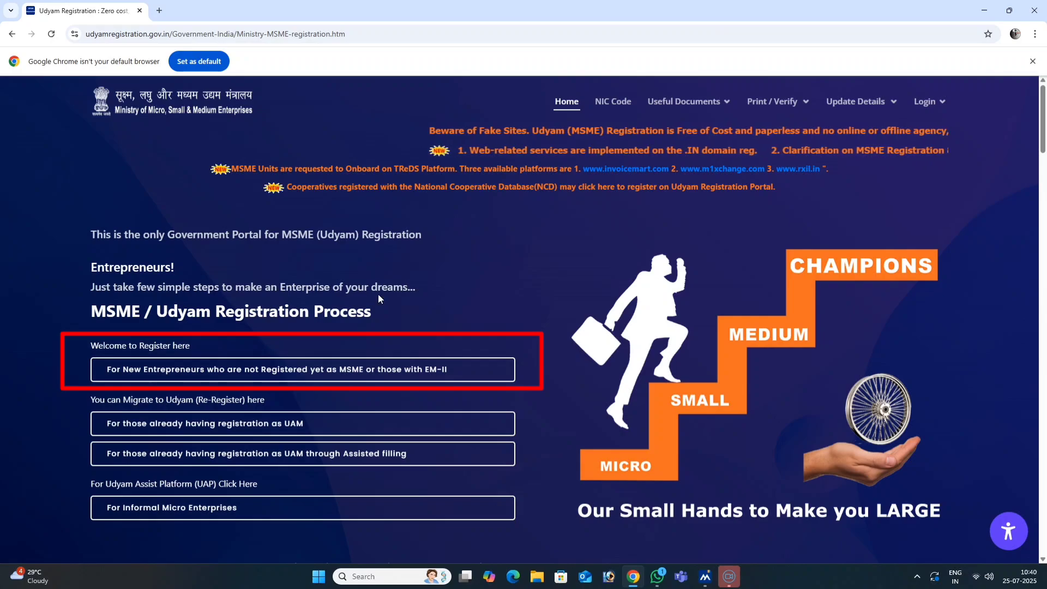
- Open the registration form for new entrepreneurs not yet registered as MSME or with EM-II
scroll(235, 299, down, 2)
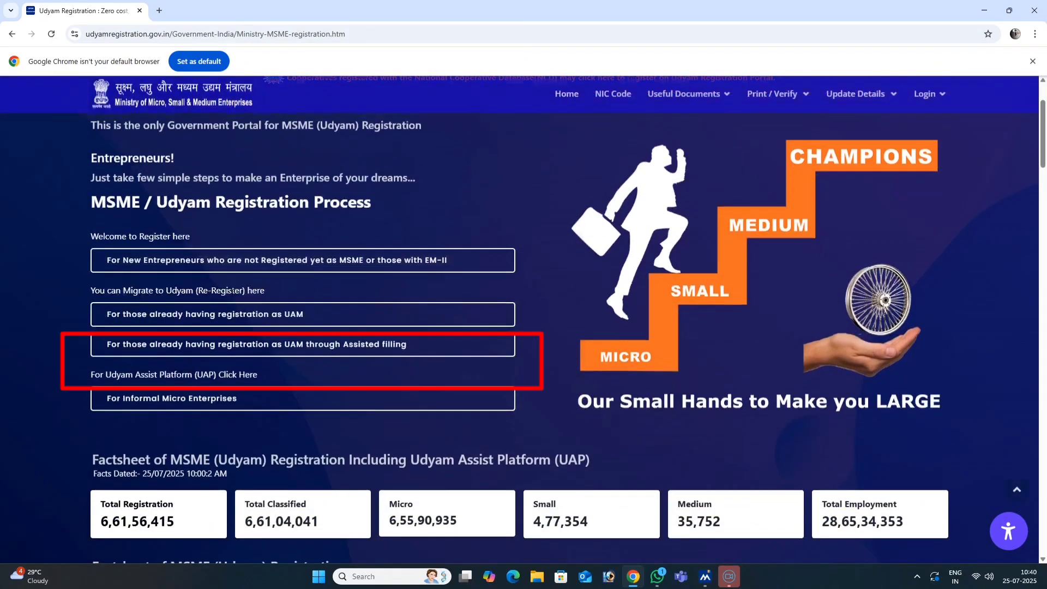
scroll(234, 298, up, 2)
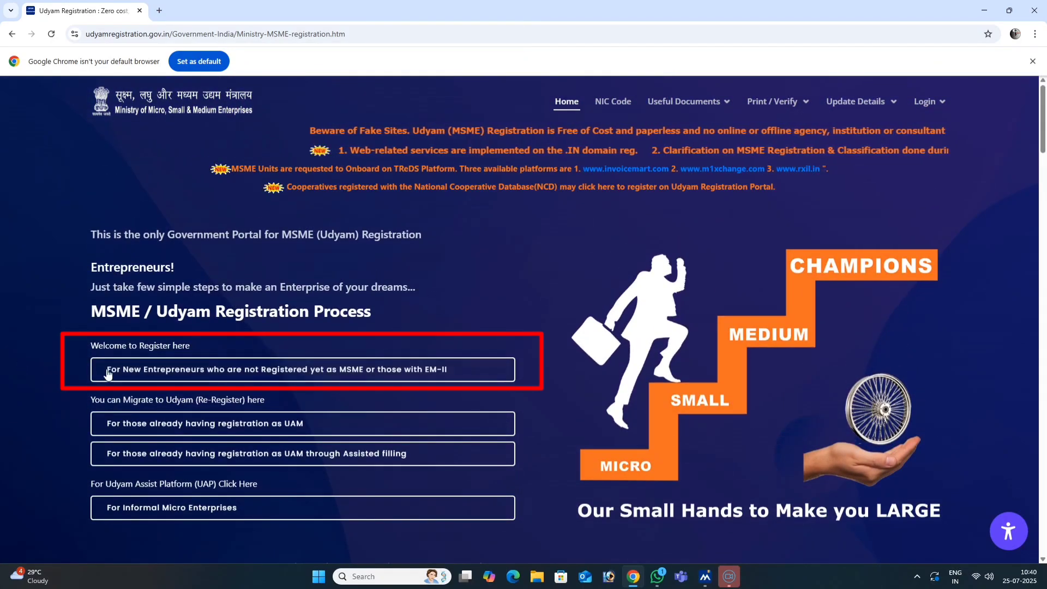
click(251, 375)
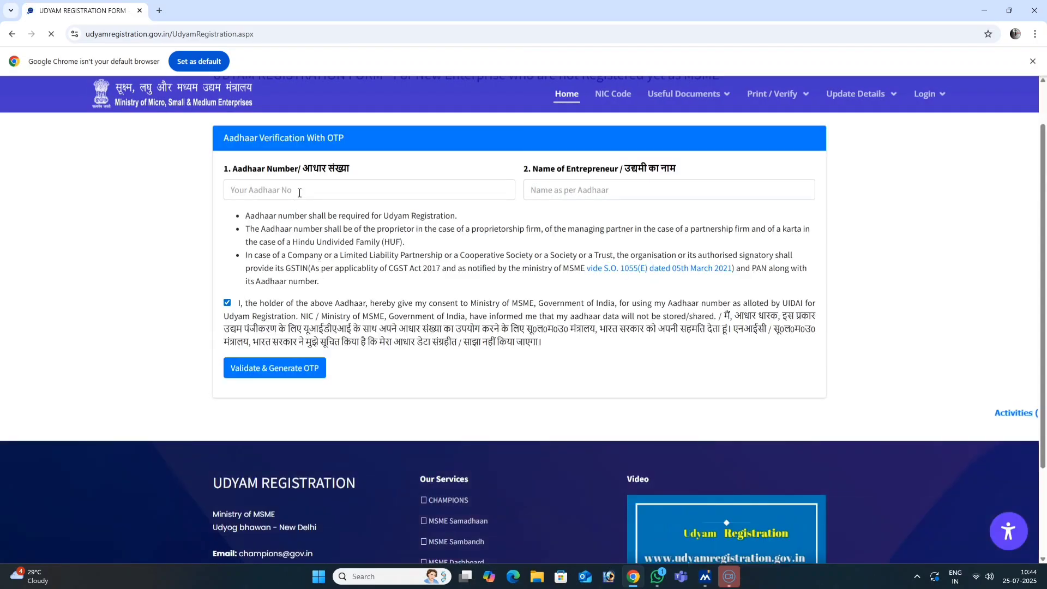
- Enter the Aadhaar number and the entrepreneur's name, then validate and request the OTP
click(299, 193)
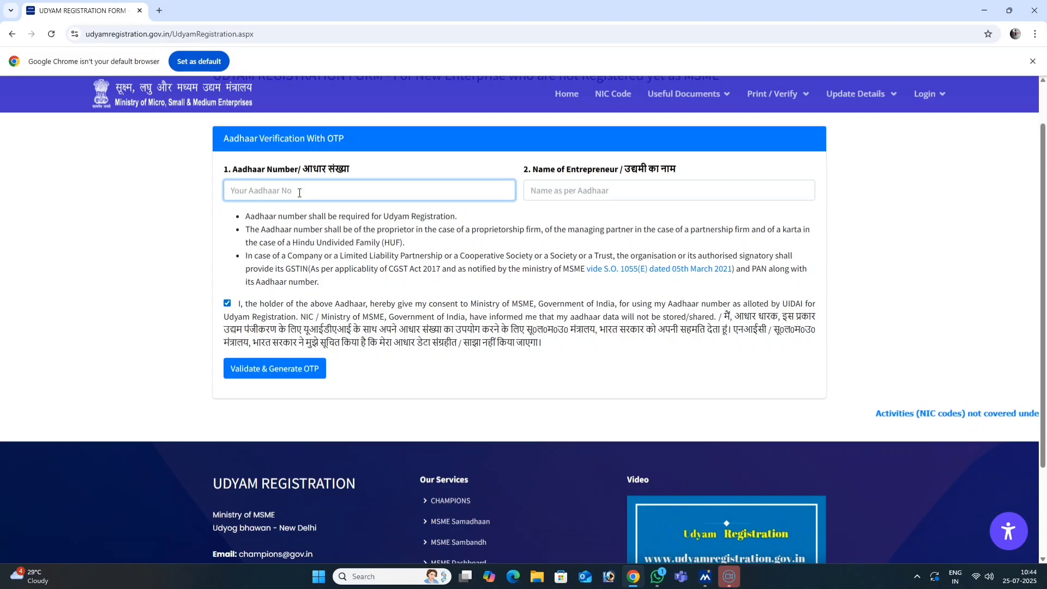
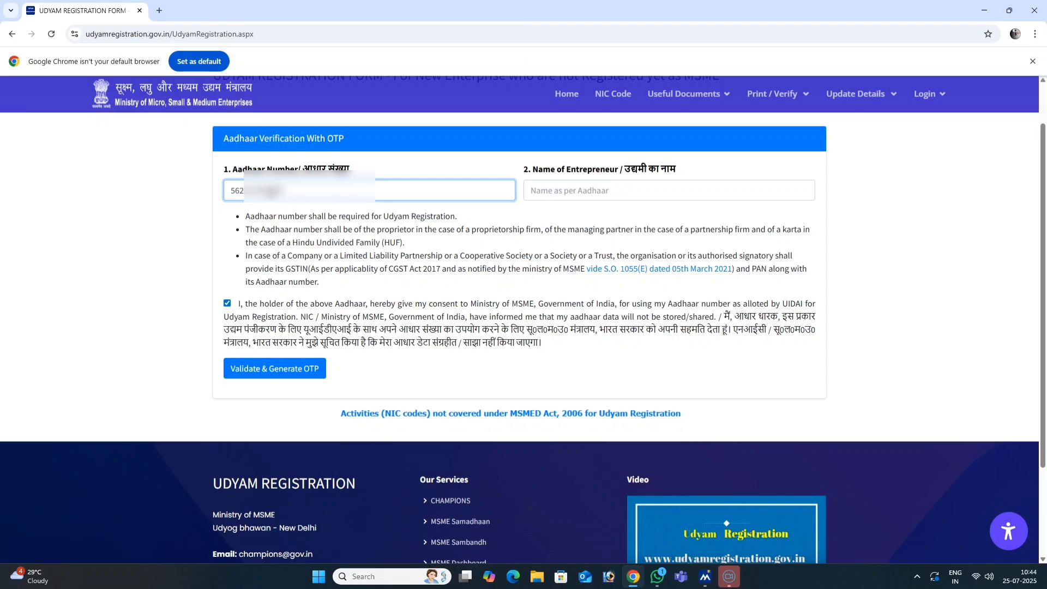
click(551, 190)
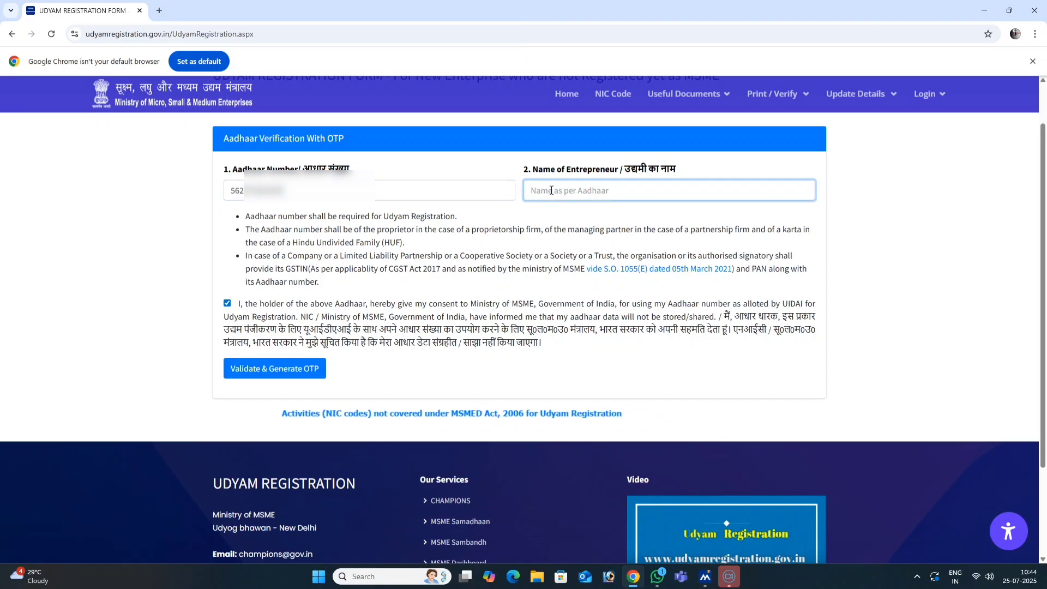
text(ALF)
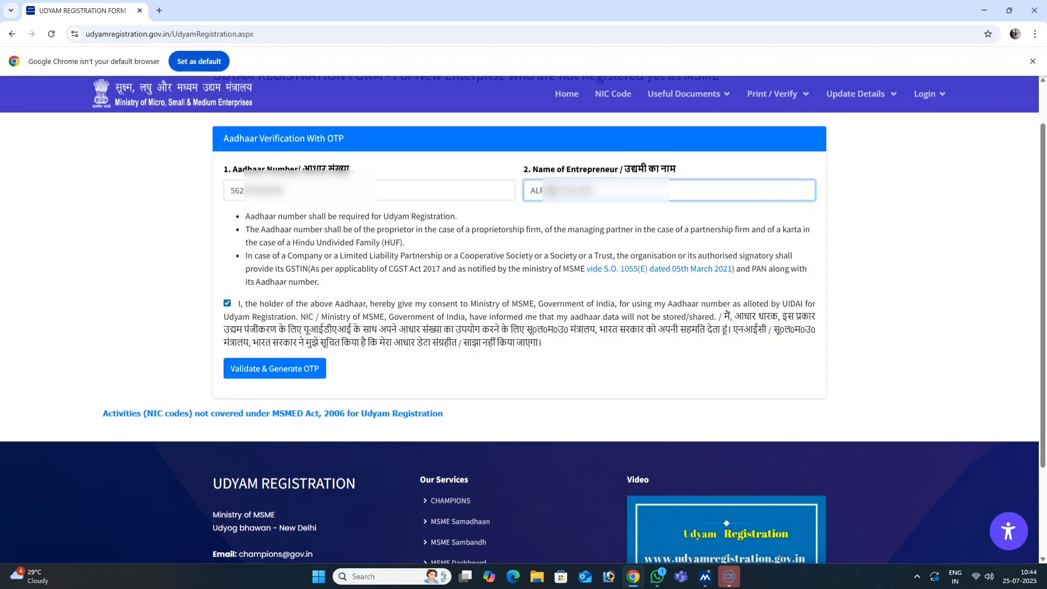
click(274, 370)
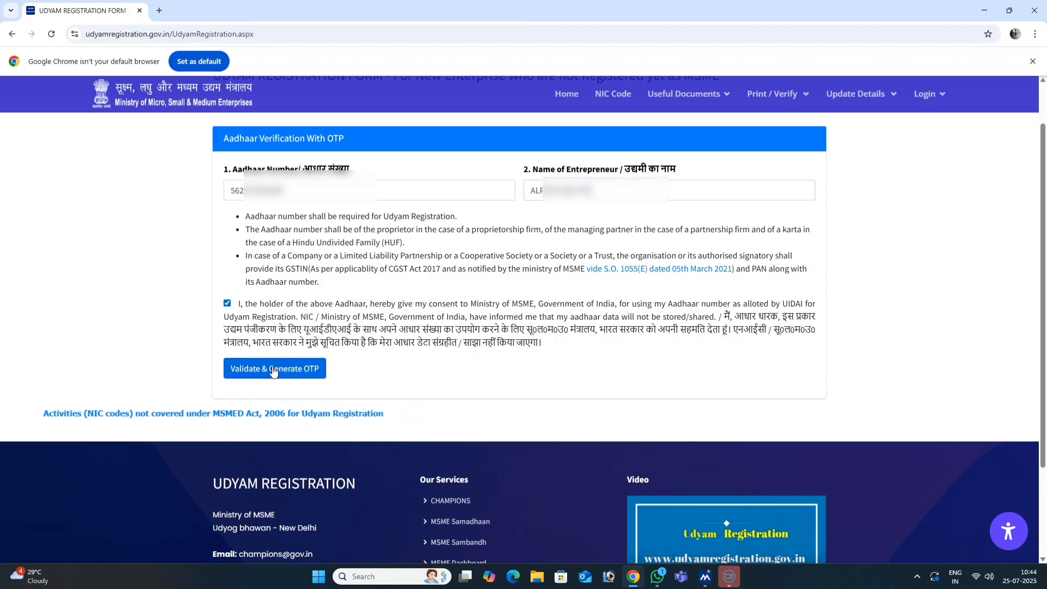
click(274, 385)
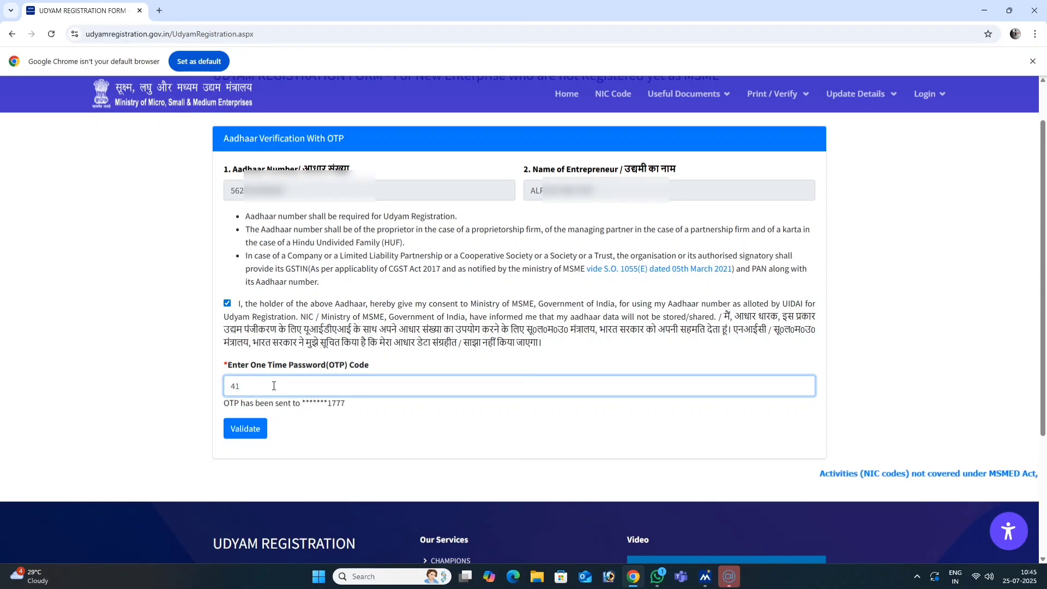
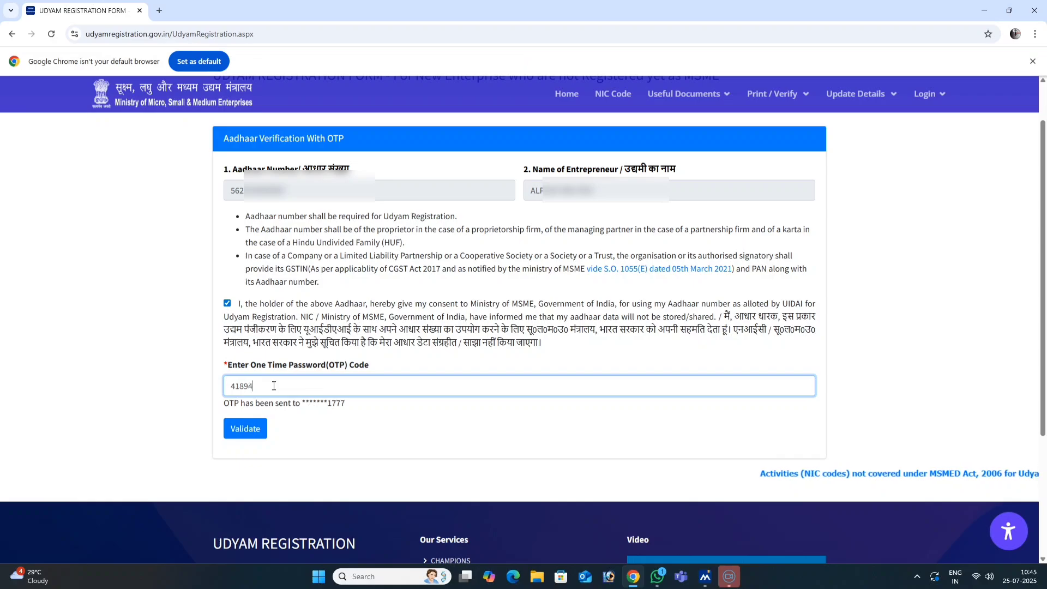
- Enter the received OTP and validate it to verify the Aadhaar
click(259, 431)
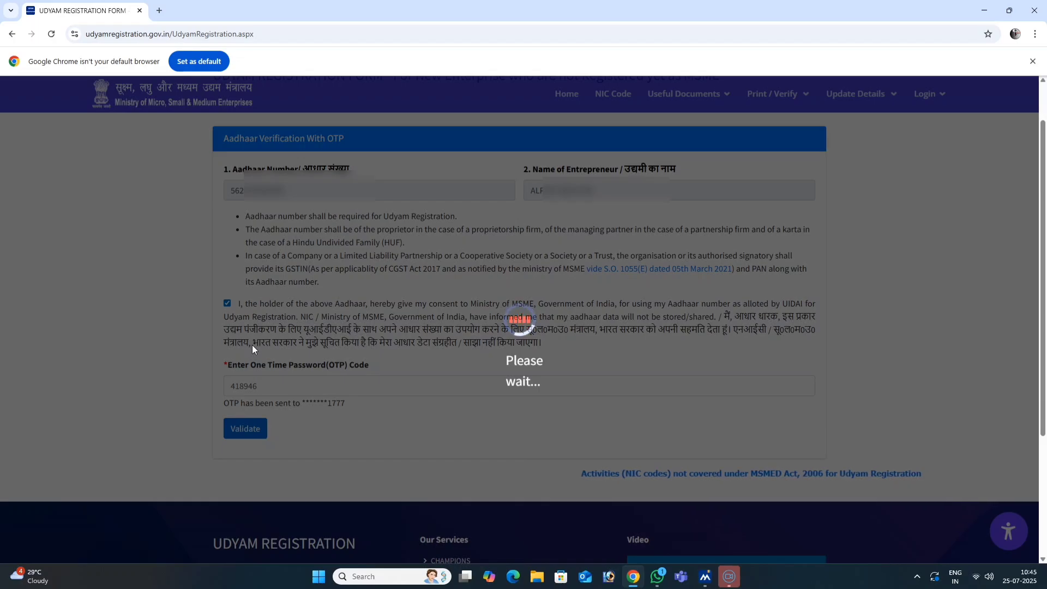
scroll(254, 343, down, 3)
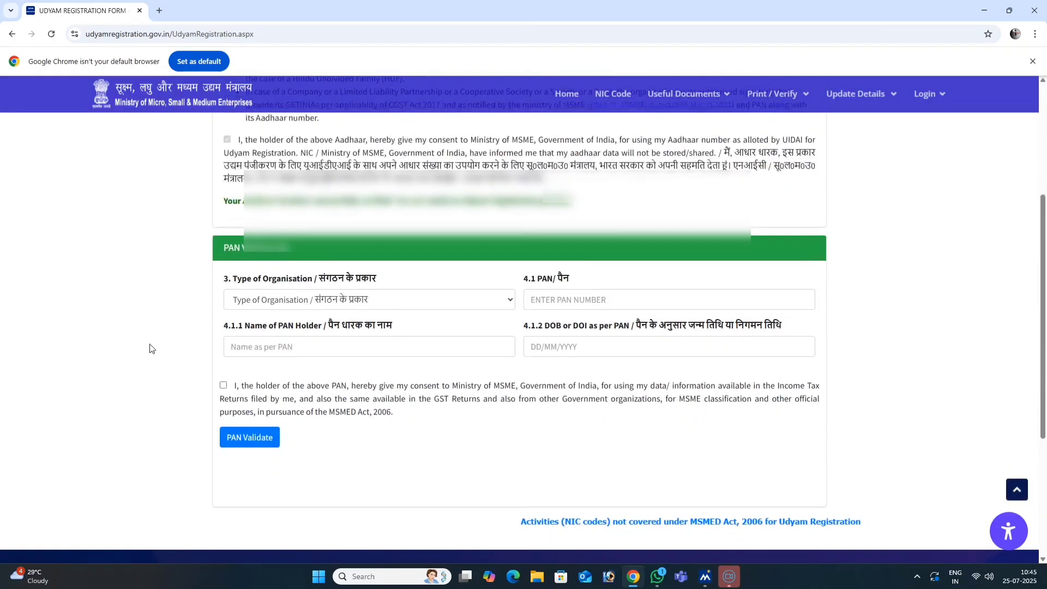
- Choose '1. Proprietary' as organisation type and enter the PAN number and PAN holder's name
click(403, 301)
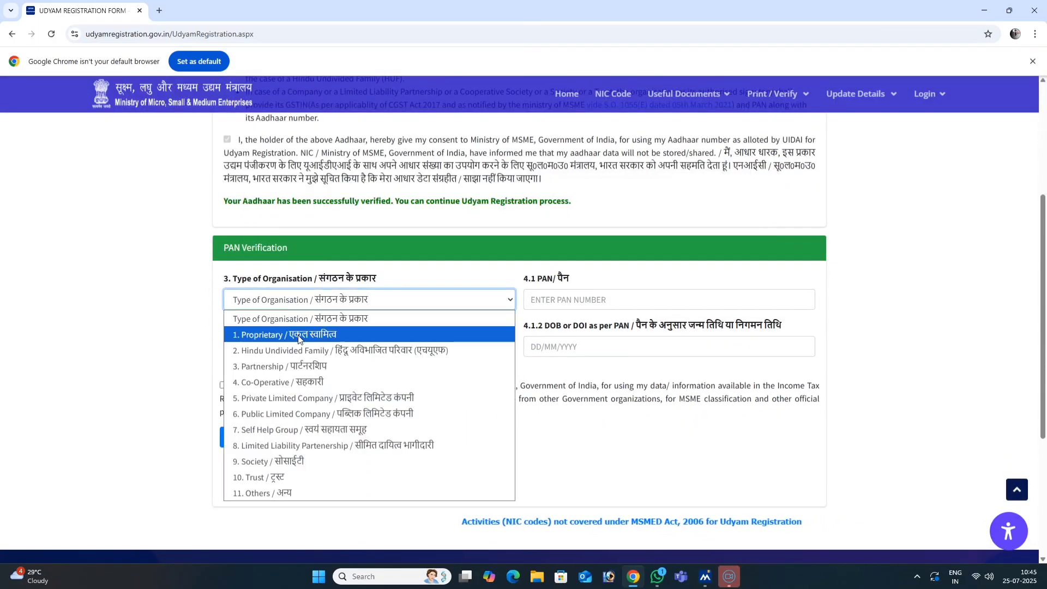
click(284, 334)
scroll(389, 350, down, 5)
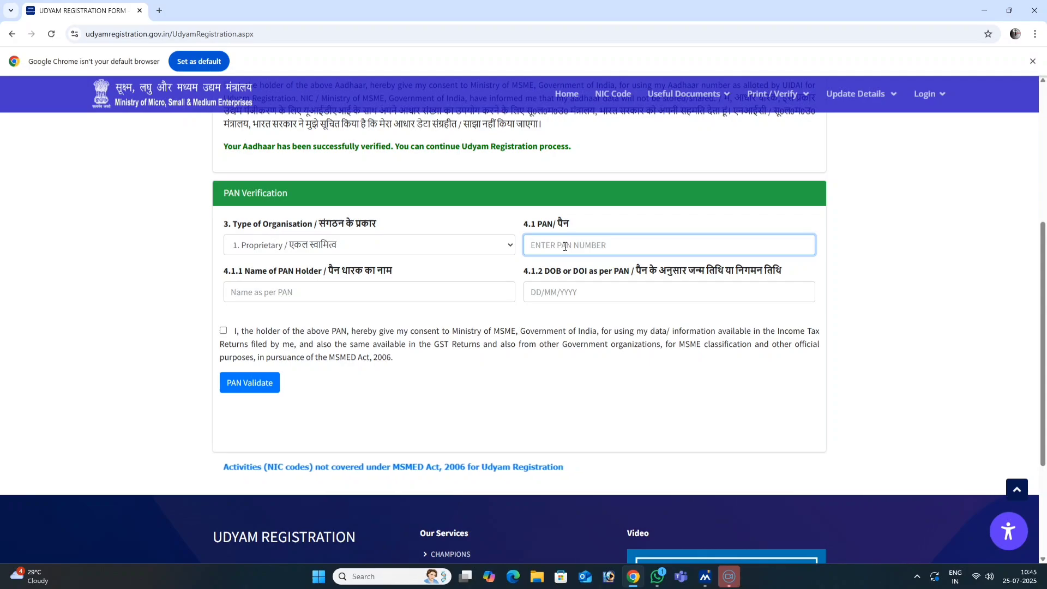
text(CK)
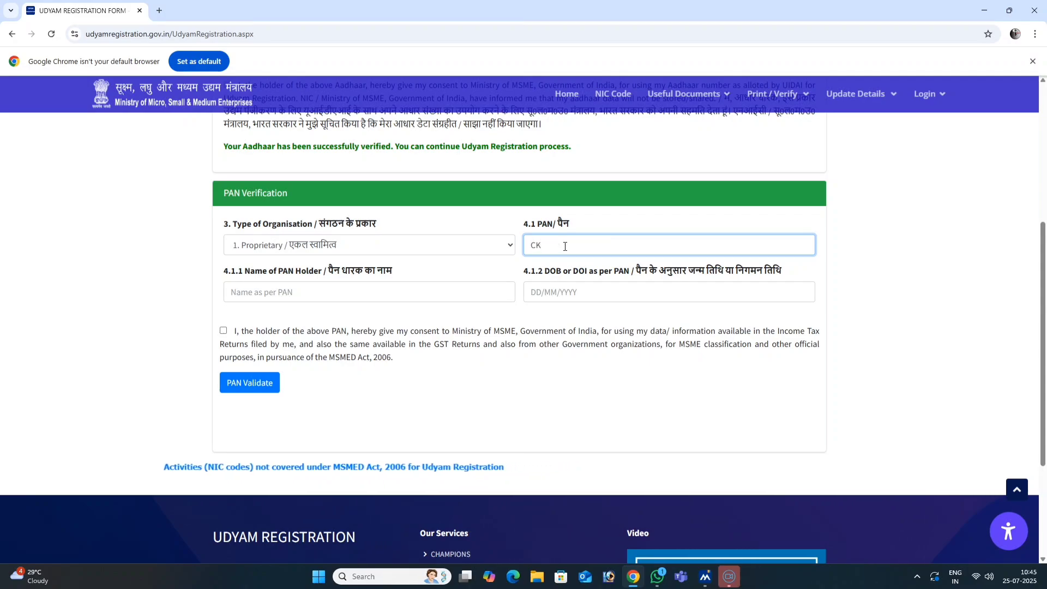
text(TP)
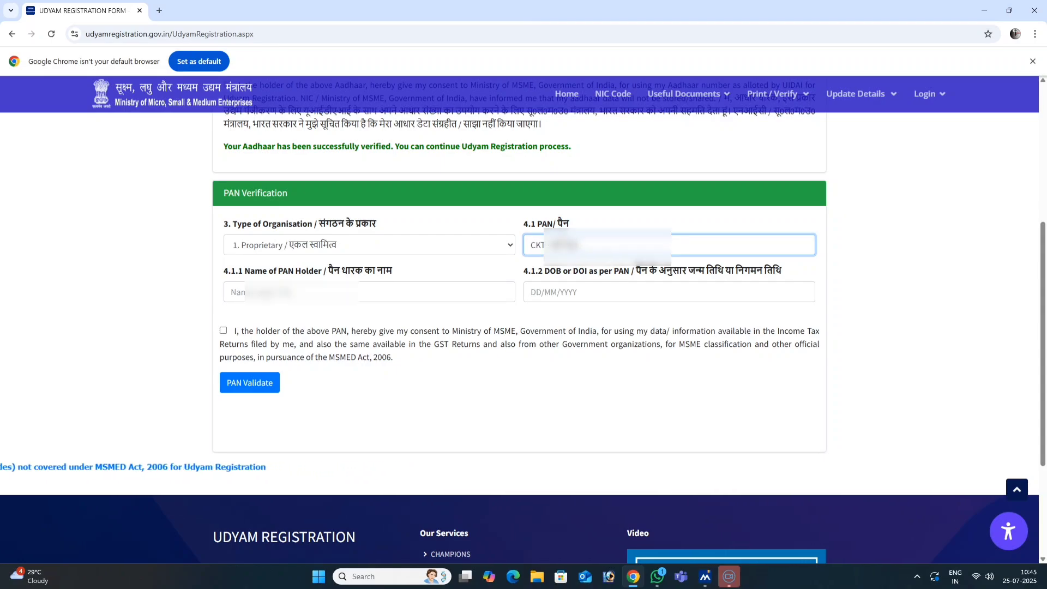
click(232, 292)
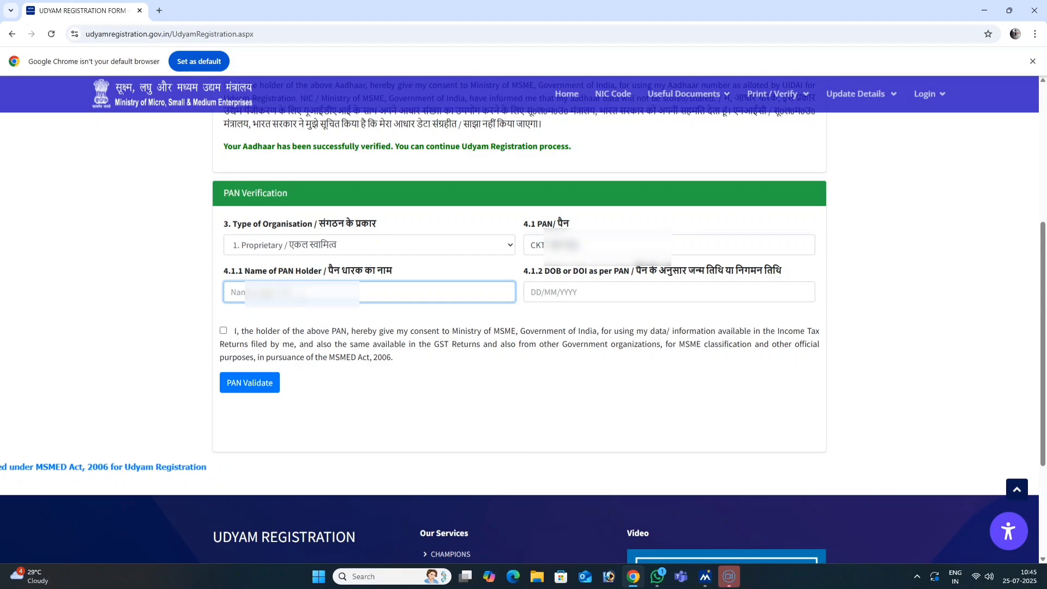
text(ALP)
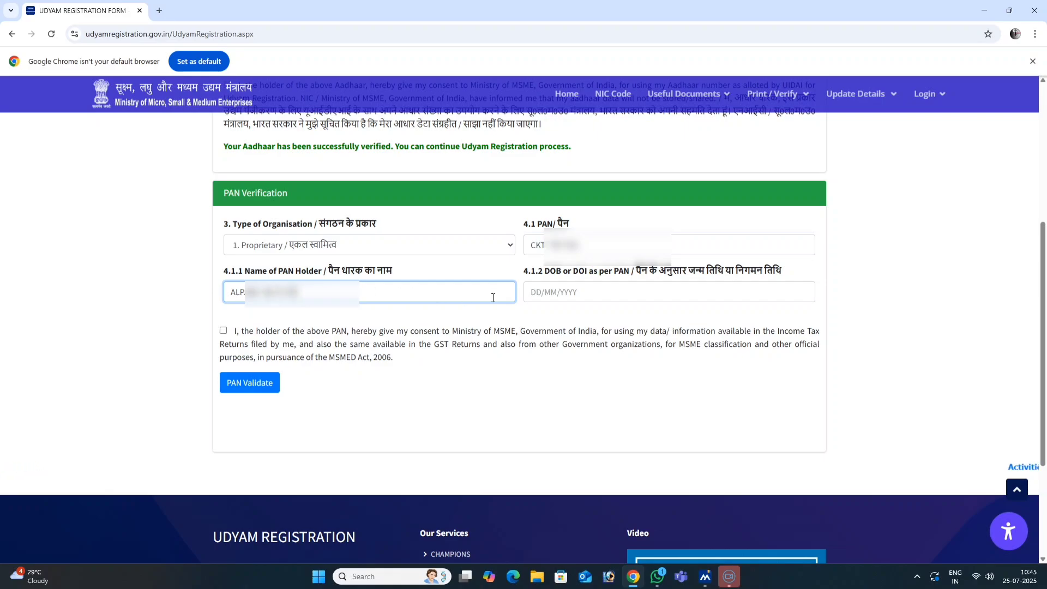
click(555, 298)
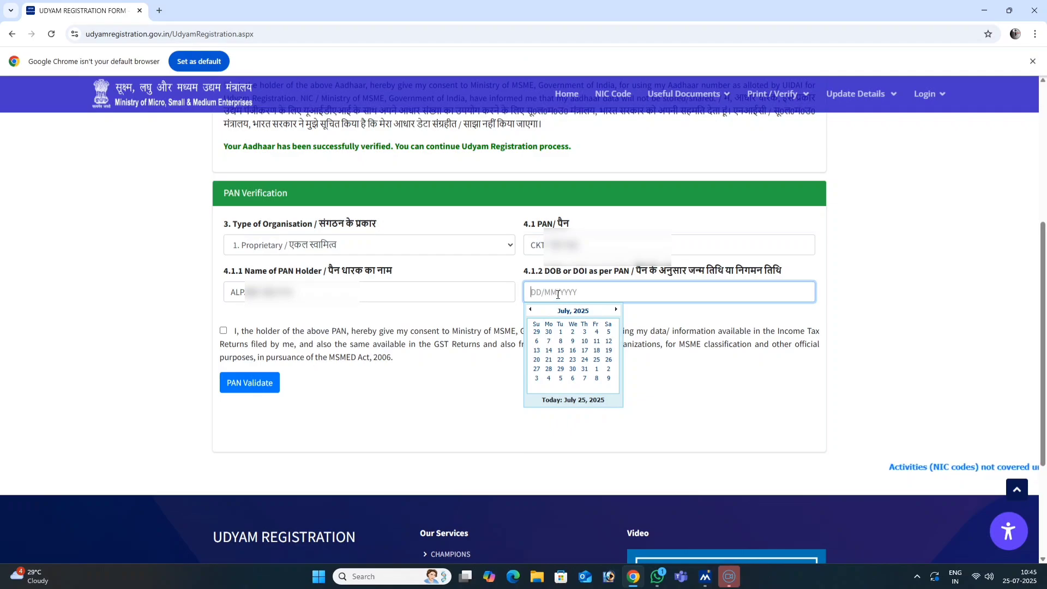
- Pick the PAN holder's birth date in the 1980s, tick the PAN consent, and validate the PAN
click(574, 312)
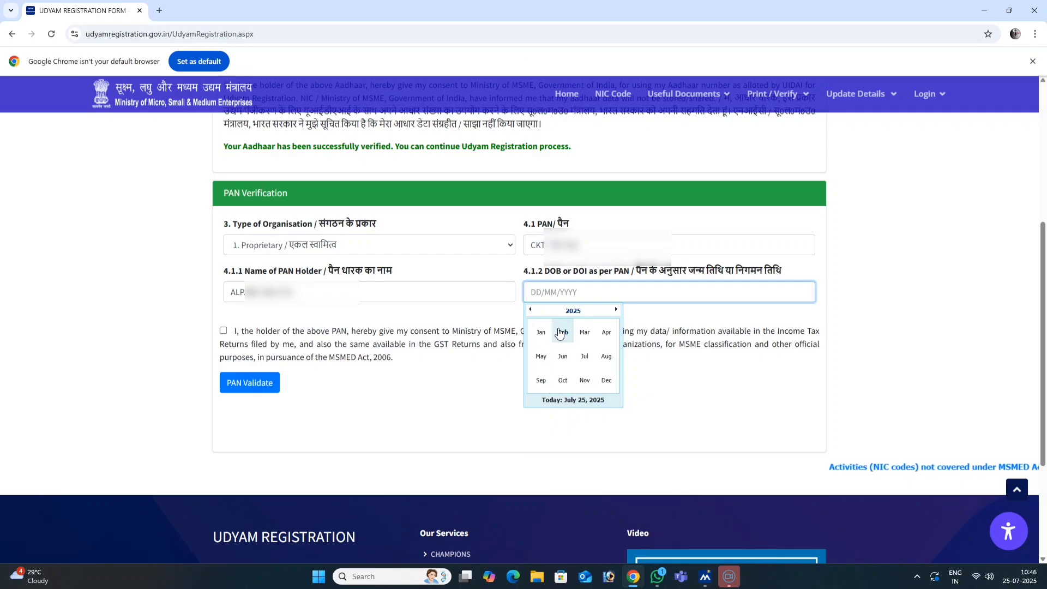
click(530, 311)
click(530, 310)
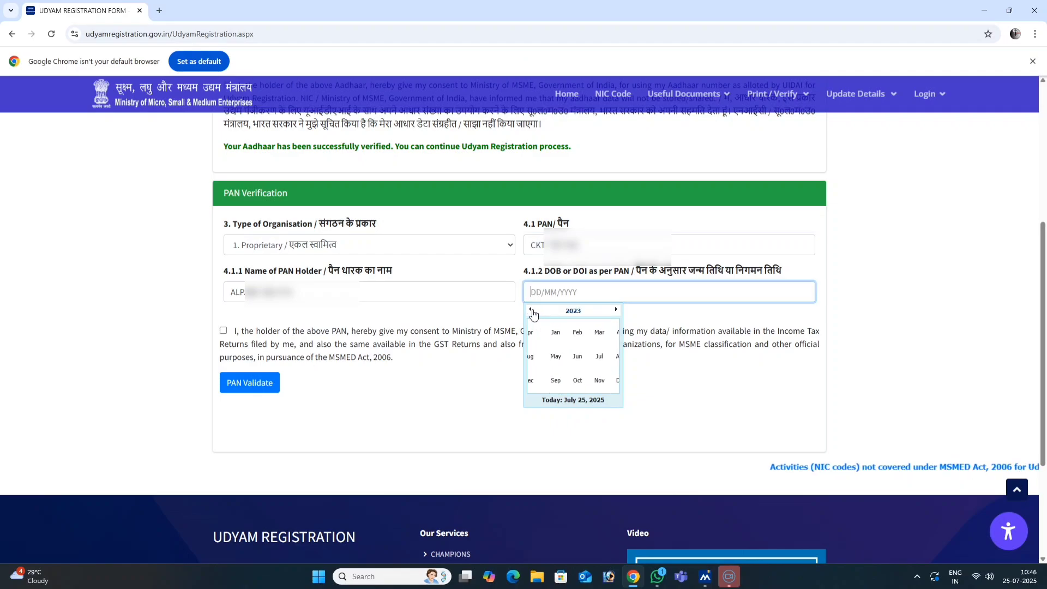
click(530, 311)
click(531, 310)
click(531, 310)
click(531, 310)
click(531, 310)
click(531, 310)
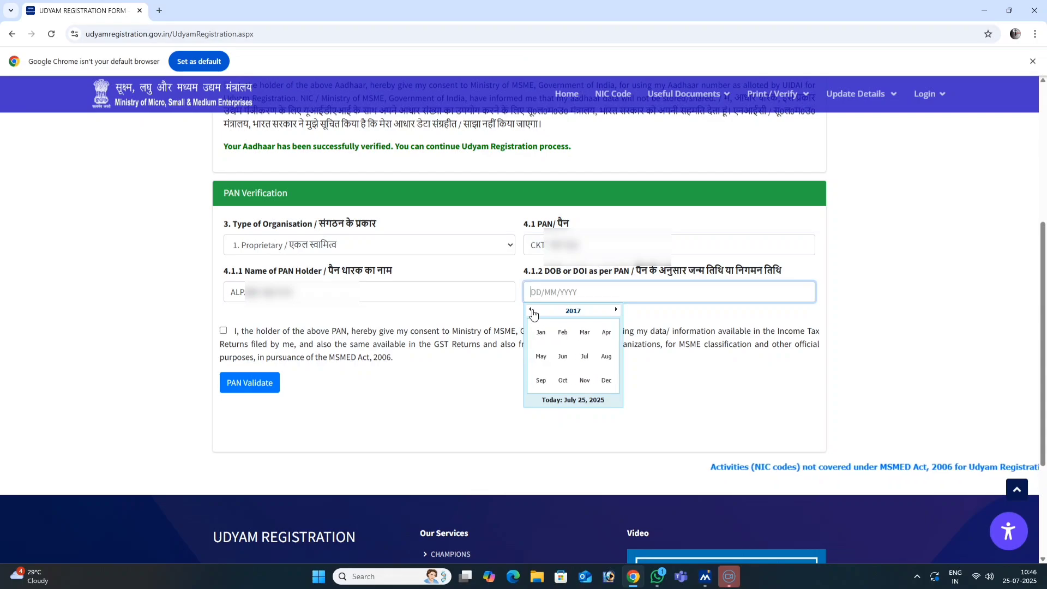
click(531, 310)
click(531, 311)
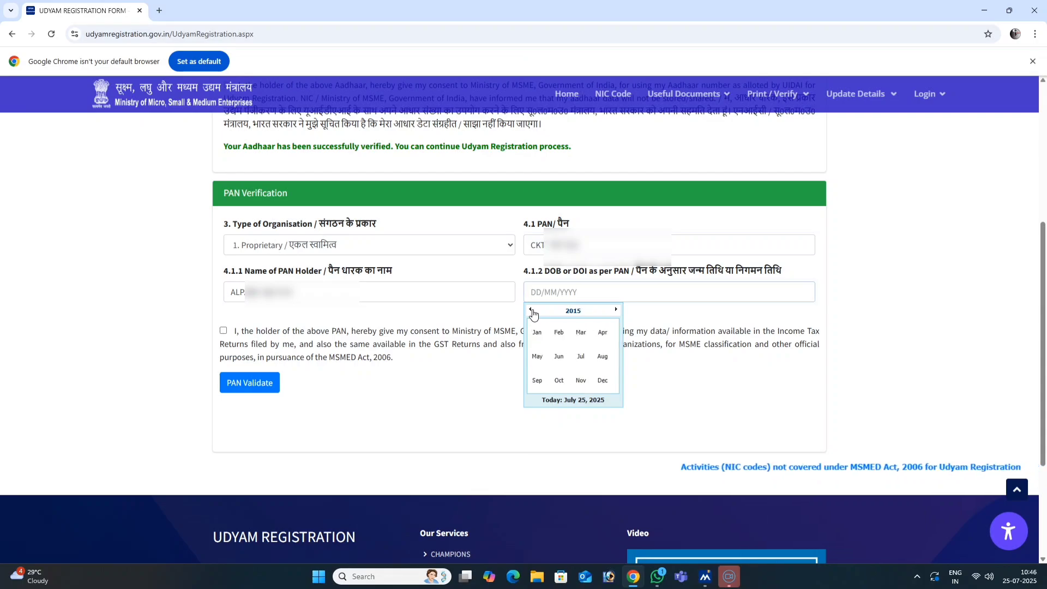
click(573, 311)
click(530, 310)
click(530, 309)
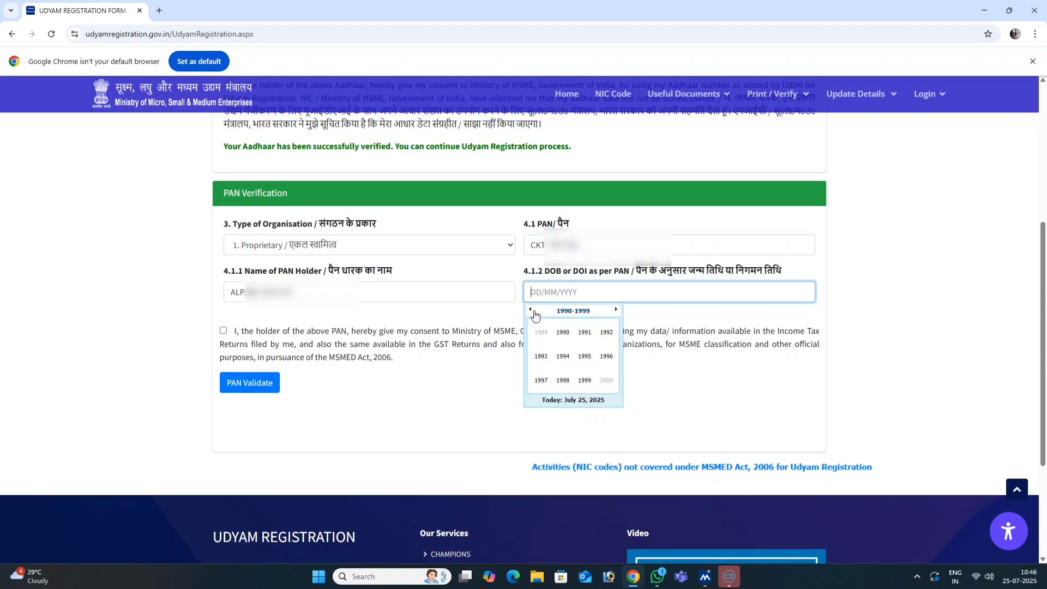
click(530, 310)
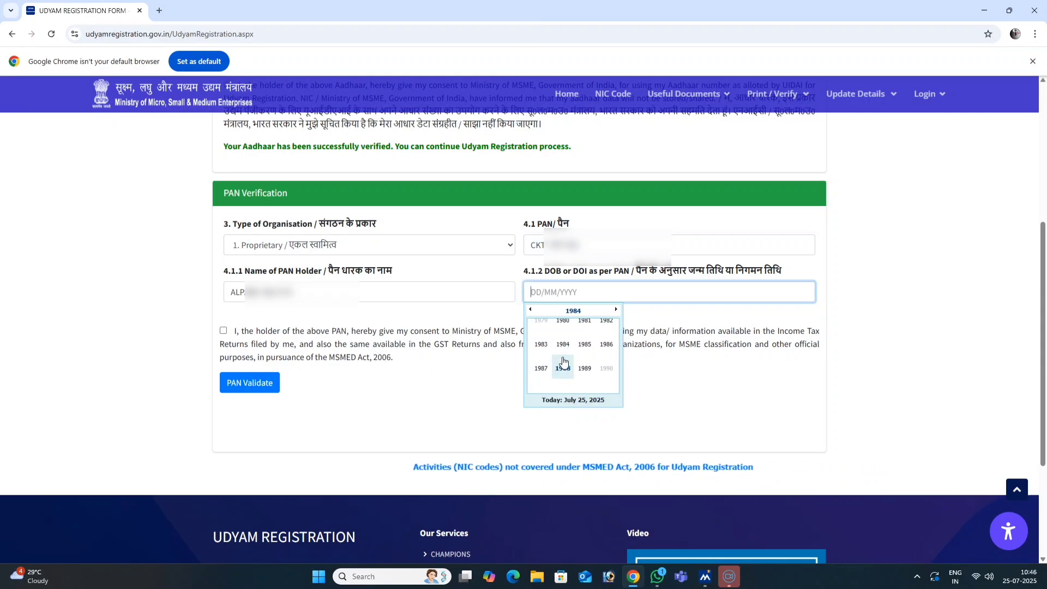
click(562, 358)
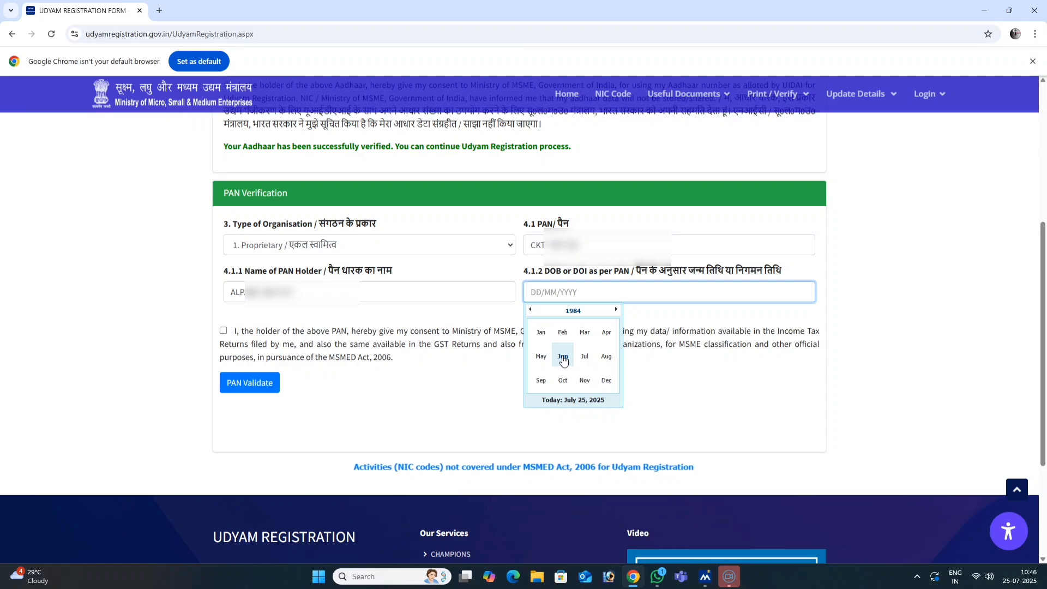
click(541, 380)
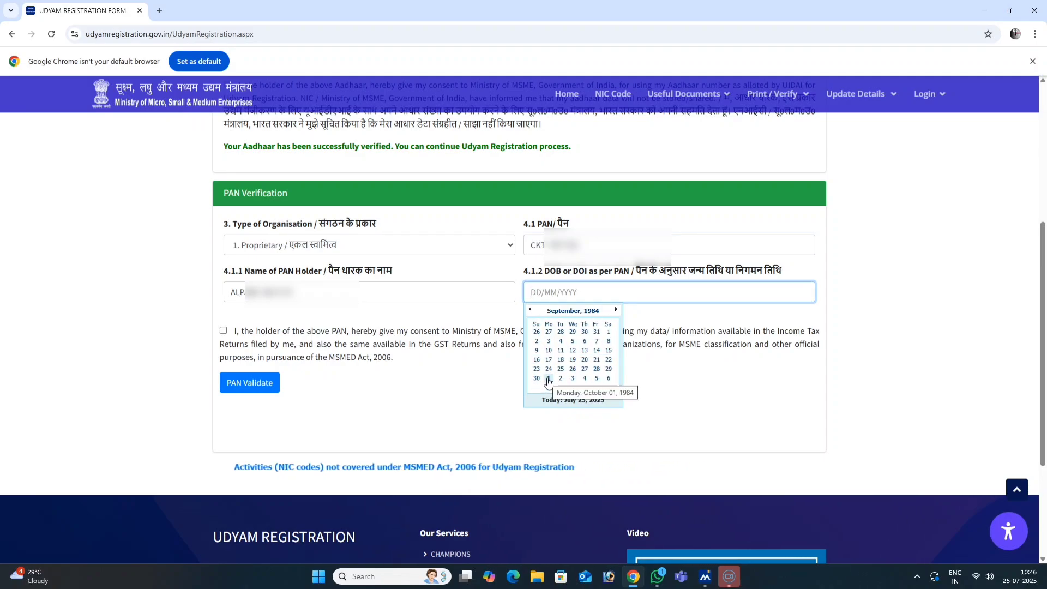
click(573, 341)
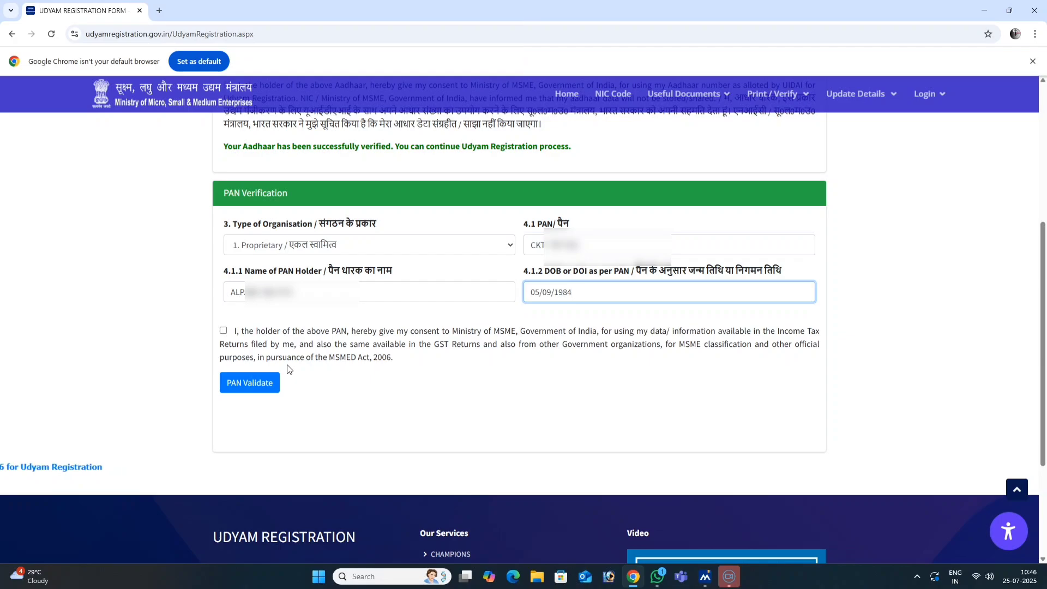
click(223, 331)
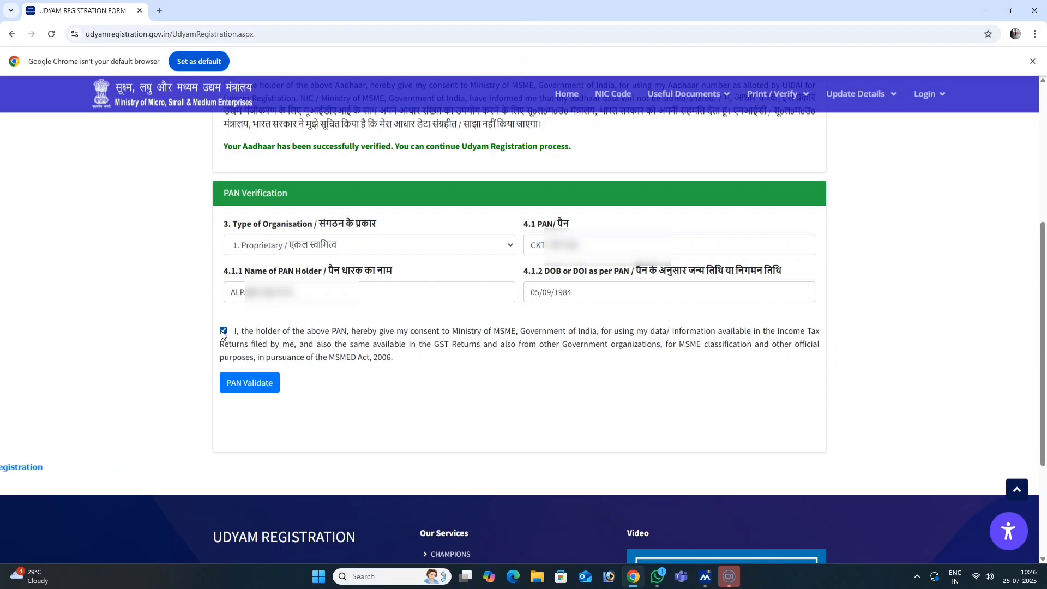
click(247, 387)
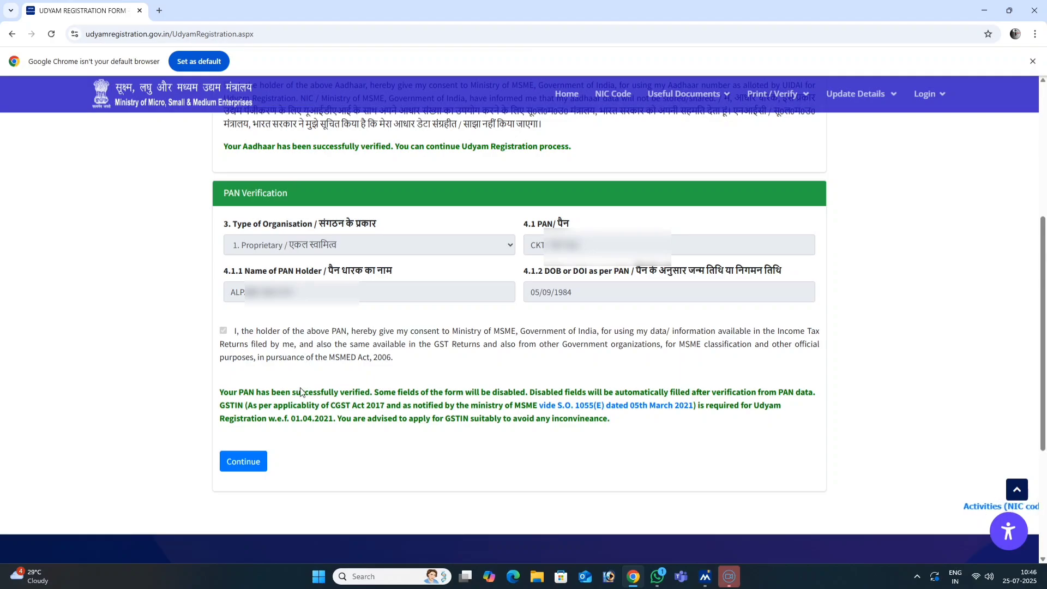
- Continue past PAN verification down to the Udyam Registration mobile number field
click(246, 462)
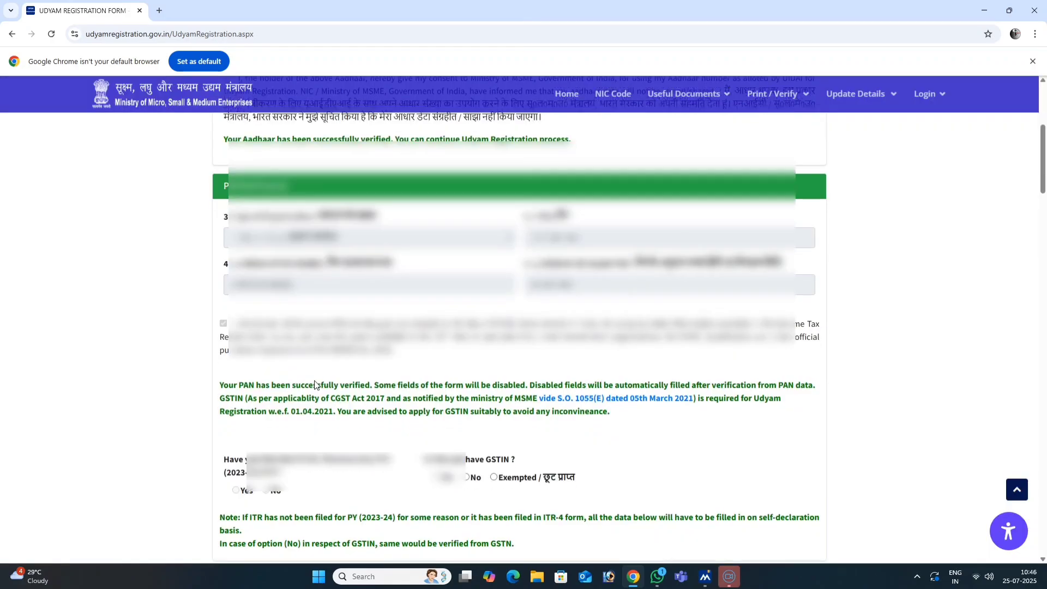
scroll(315, 385, down, 1)
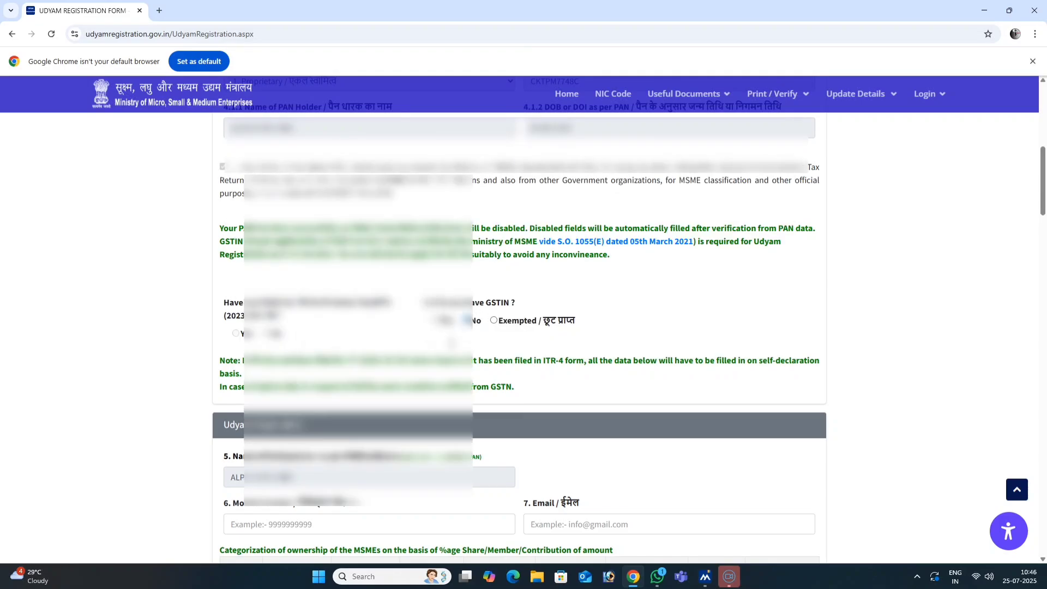
scroll(452, 343, down, 5)
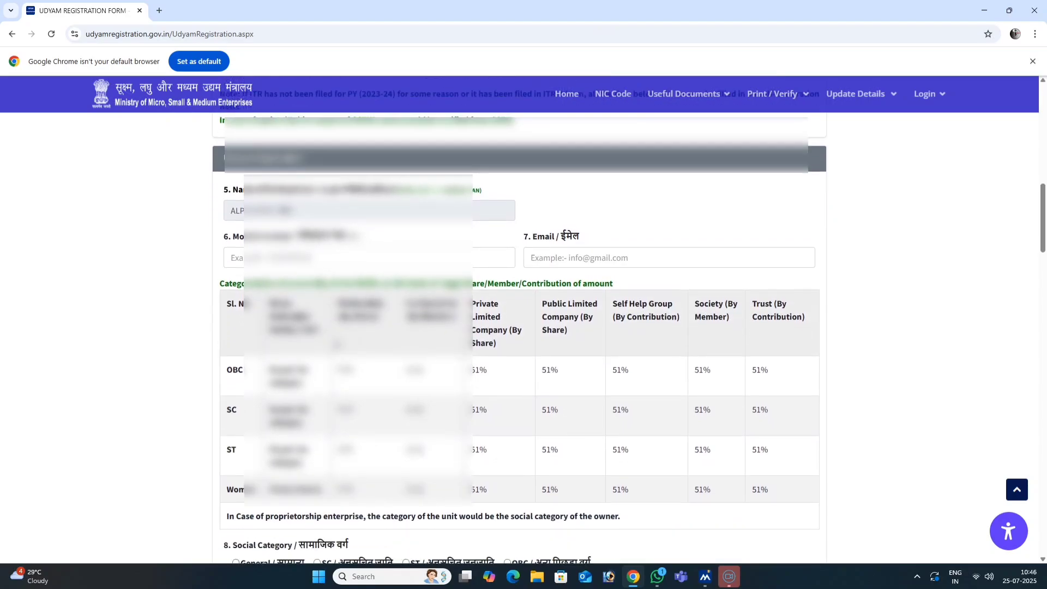
click(302, 253)
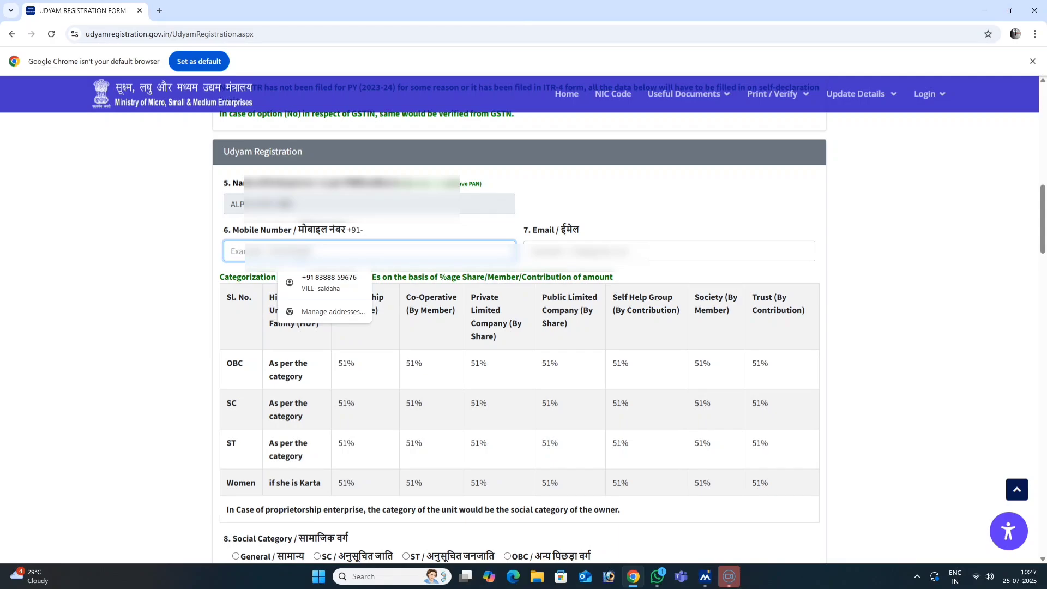
- Enter the applicant's mobile number and e-mail address
text(973)
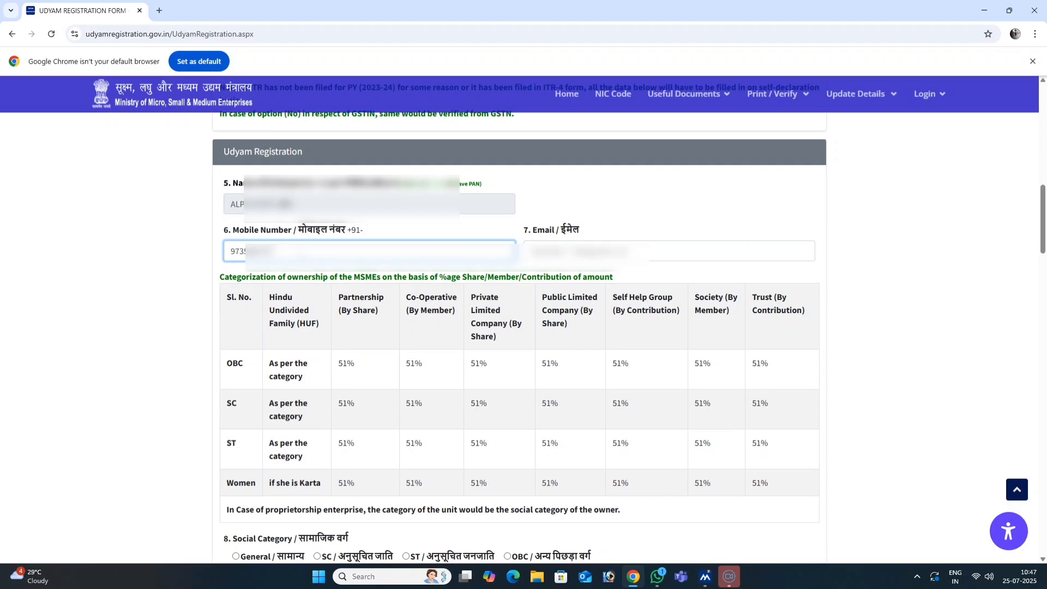
click(564, 252)
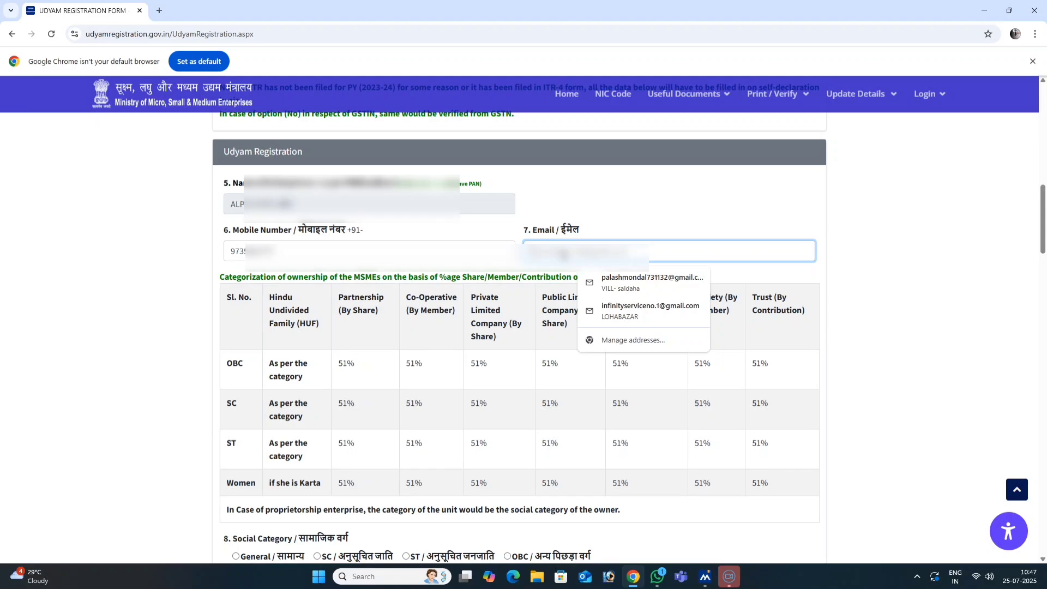
text(a)
key(BackSpace)
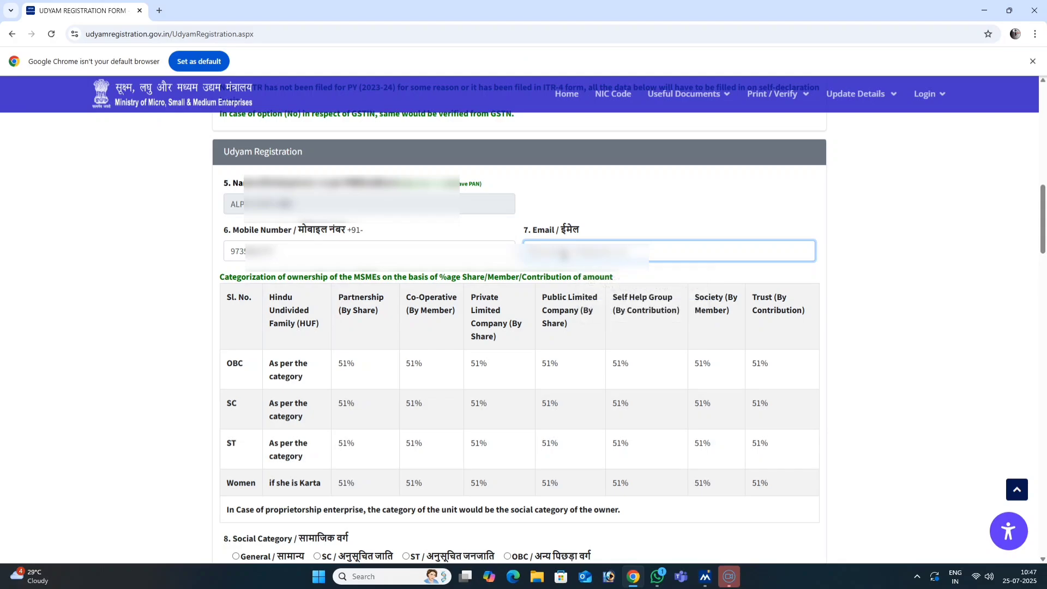
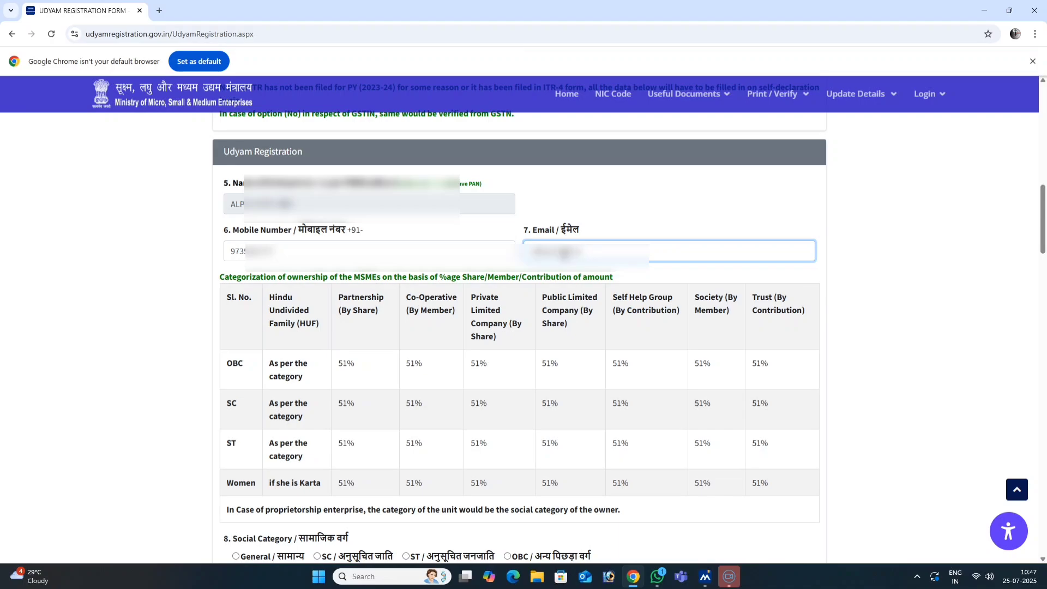
- Select social category SC, gender Female and Specially Abled No
scroll(323, 338, down, 3)
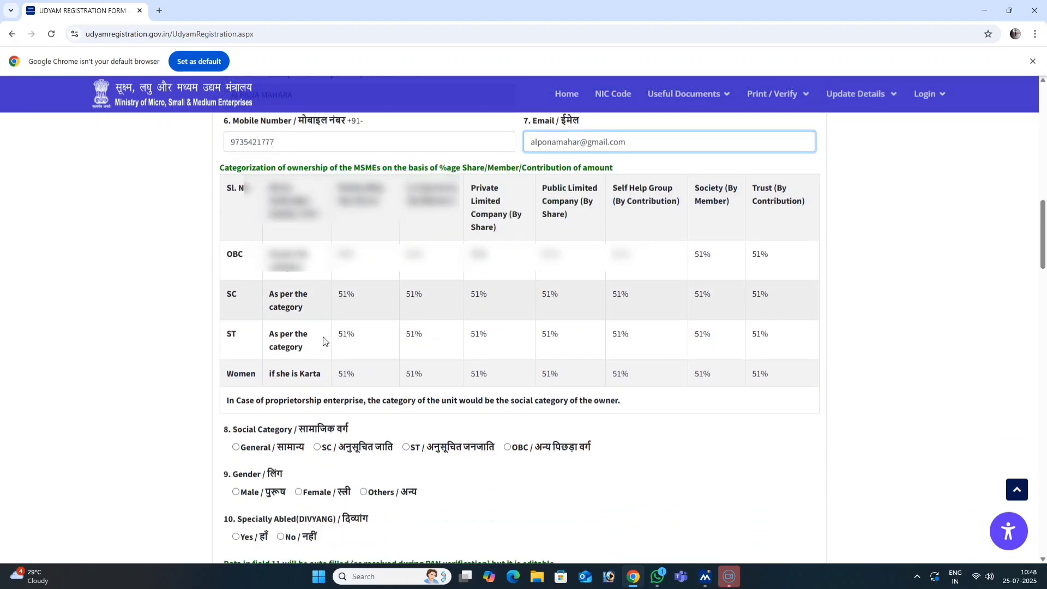
scroll(323, 341, down, 1)
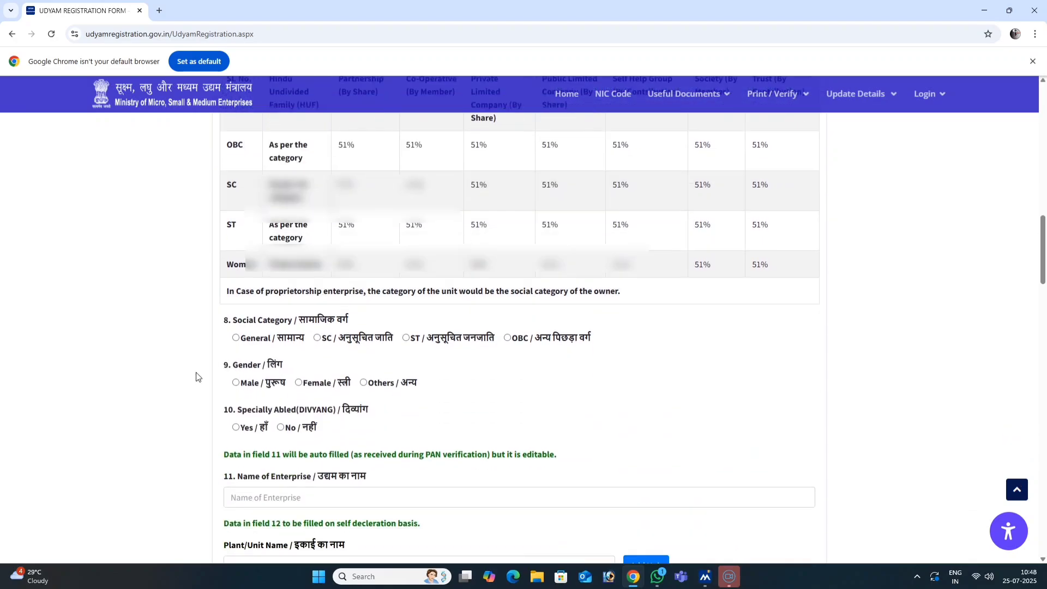
click(317, 338)
scroll(305, 354, down, 2)
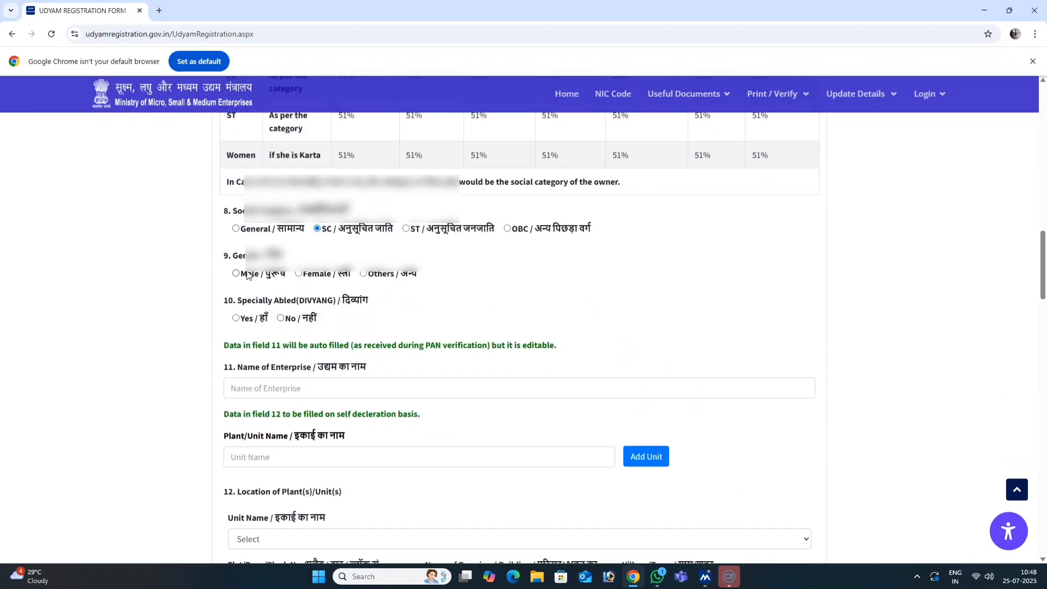
click(304, 276)
scroll(310, 317, down, 1)
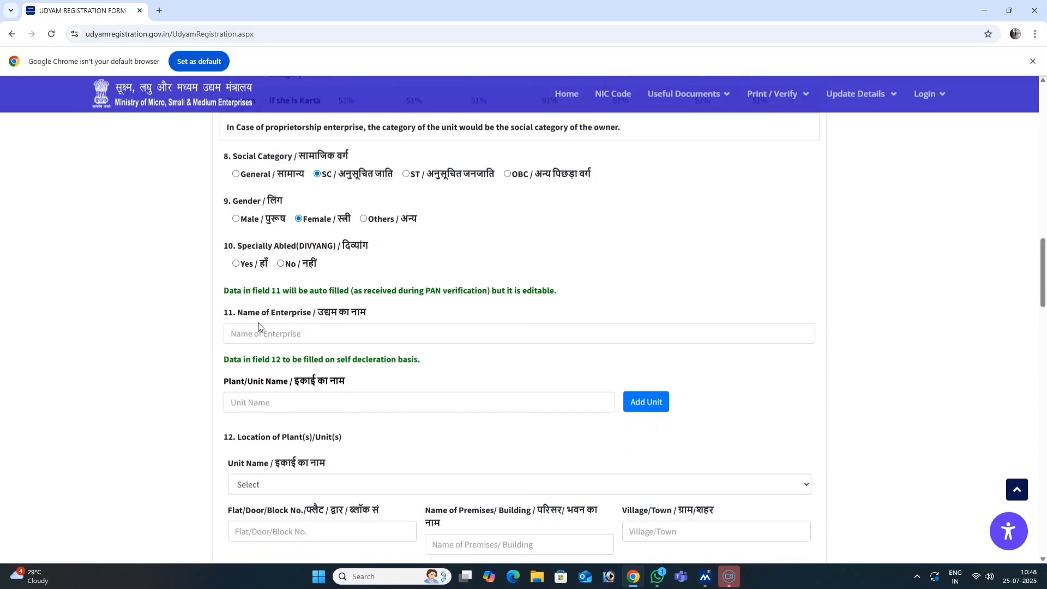
click(281, 264)
scroll(298, 321, down, 1)
click(322, 279)
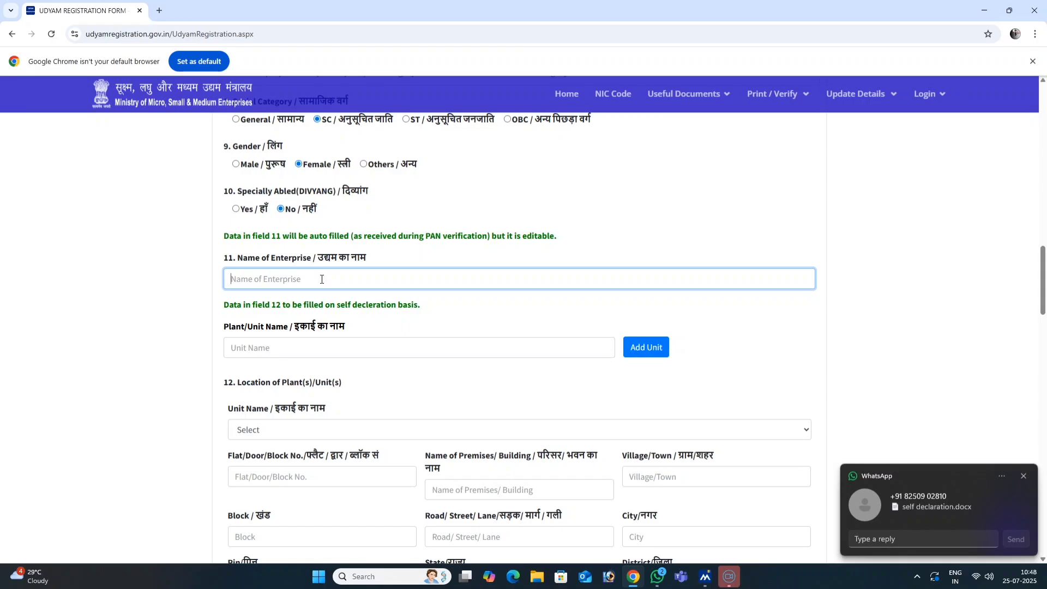
- Type 'MAA TARA GIFT SHOP ANDTAILORING S' as the Name of Enterprise
text(m)
key(BackSpace)
text(MAA TARA)
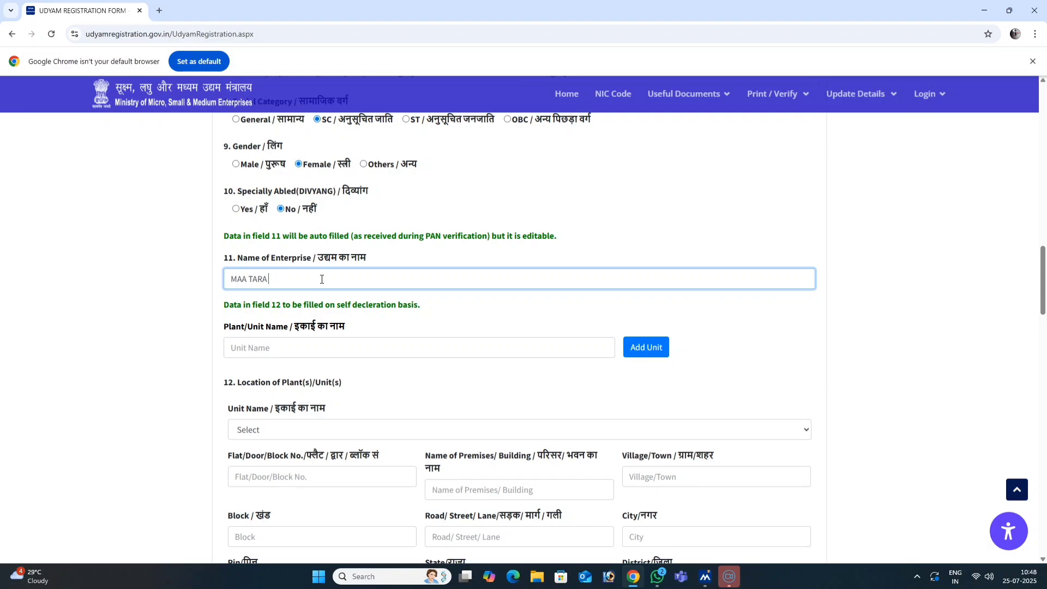
text( GIFT)
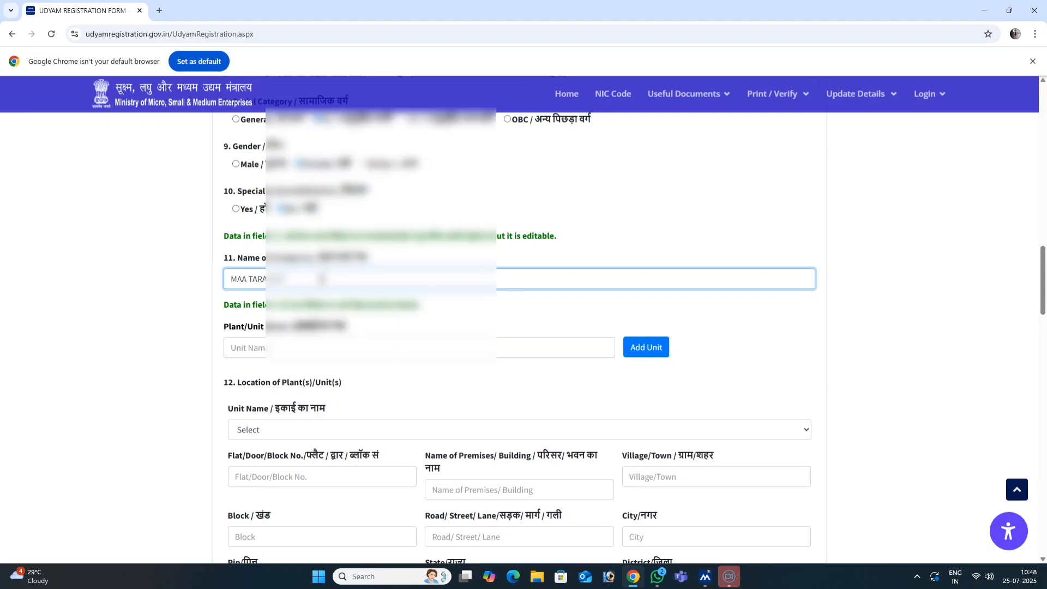
text( SHOP AND)
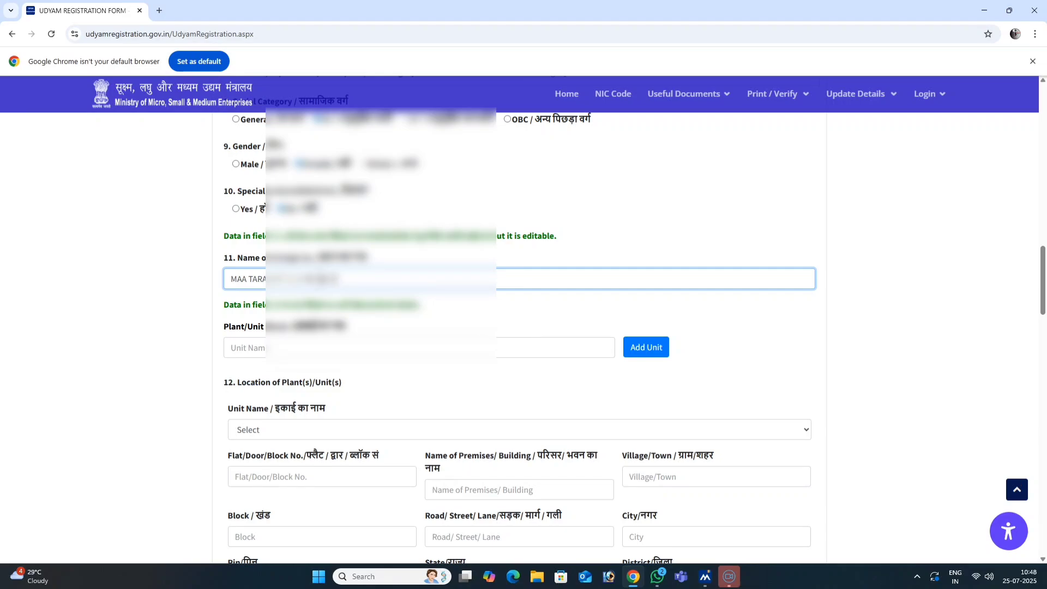
text(TAILORING S)
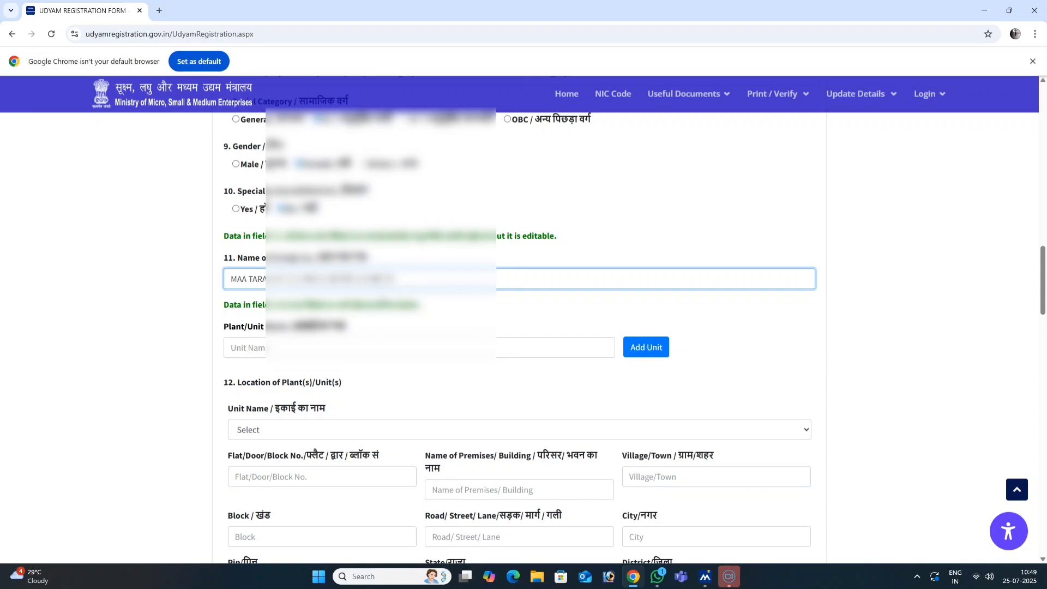
scroll(376, 332, down, 1)
- Add the plant unit 'MAA TARA EERPRISESESSEESTORERE' so it appears as entry 1 in the units table
click(637, 310)
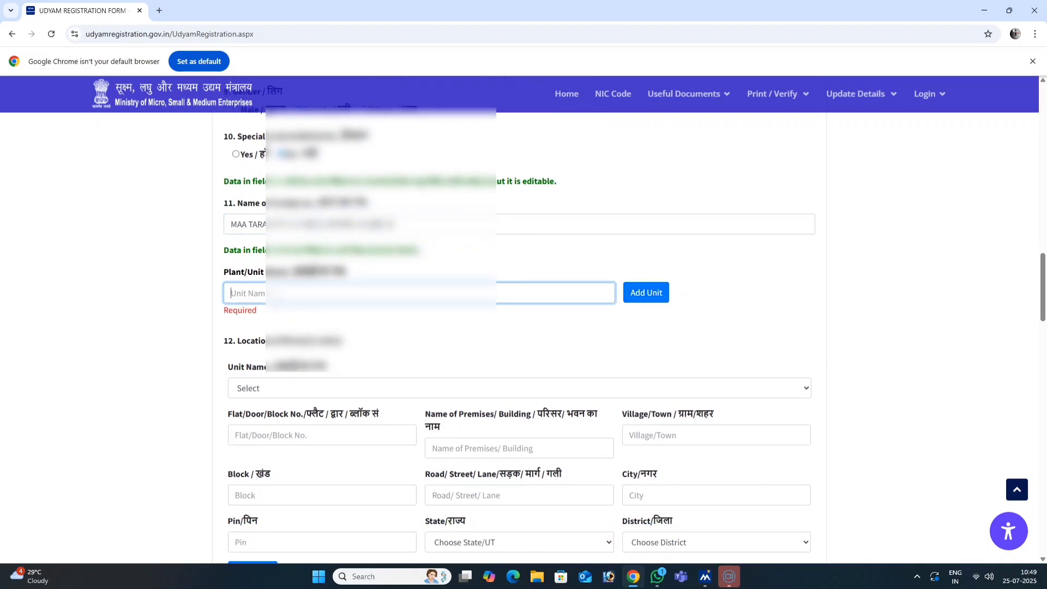
text(MAA TARA EERPR)
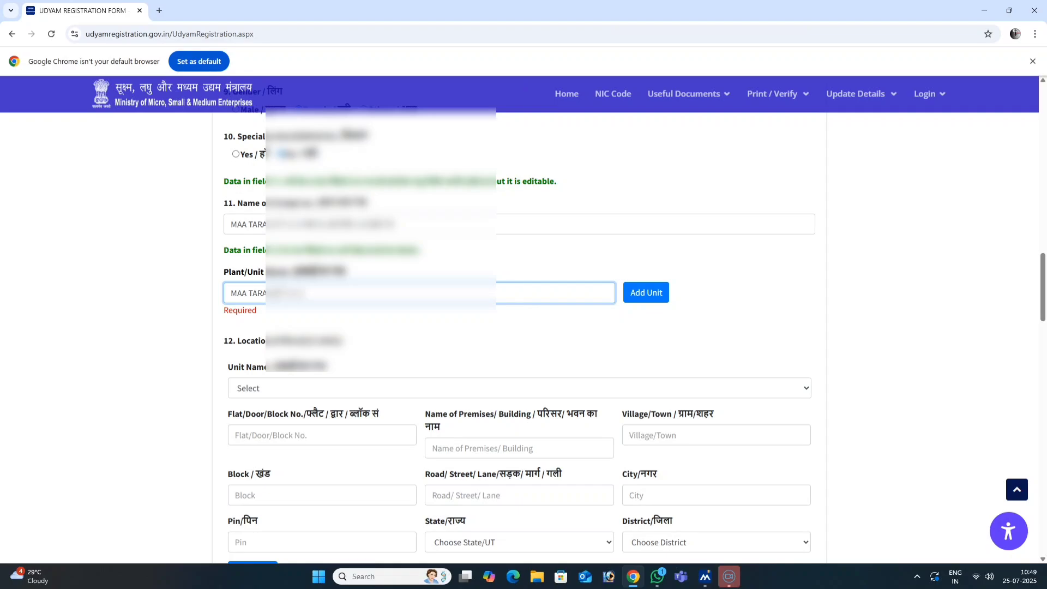
text(ISESESSE)
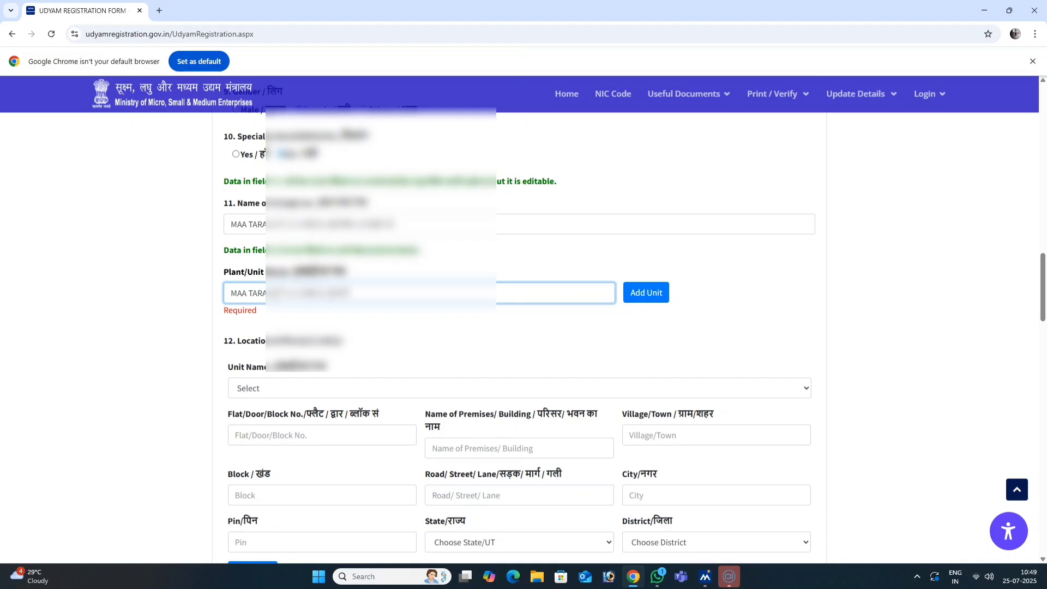
text(ESTORERE)
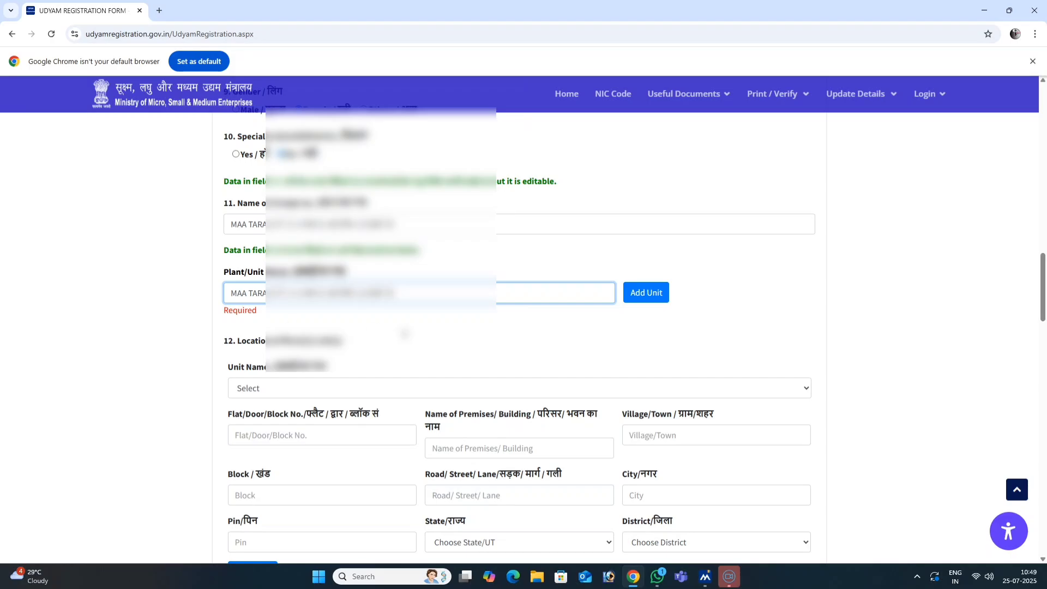
click(641, 294)
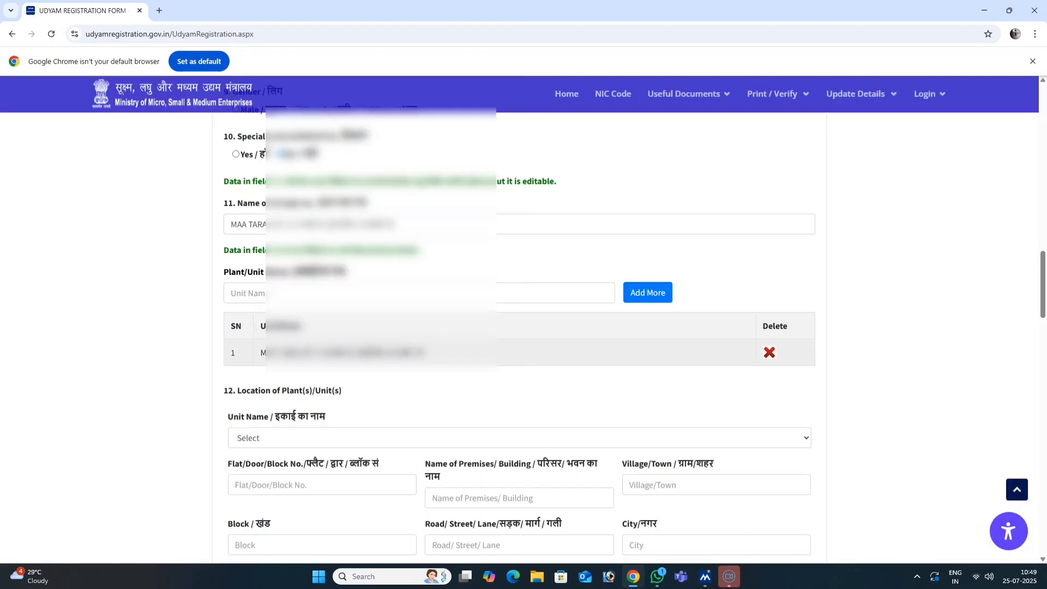
scroll(409, 319, down, 1)
click(323, 243)
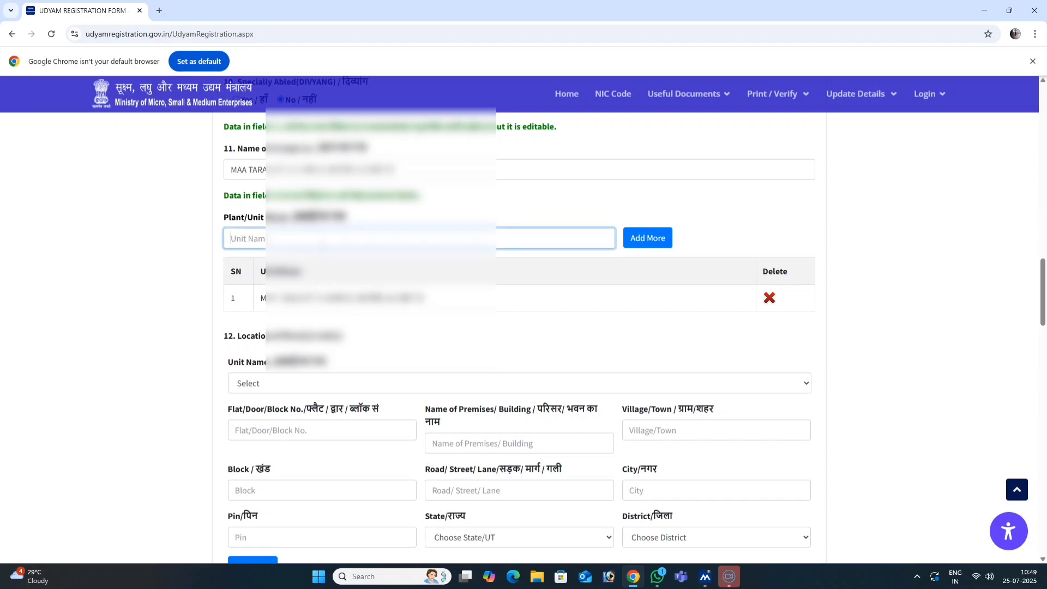
scroll(422, 324, down, 1)
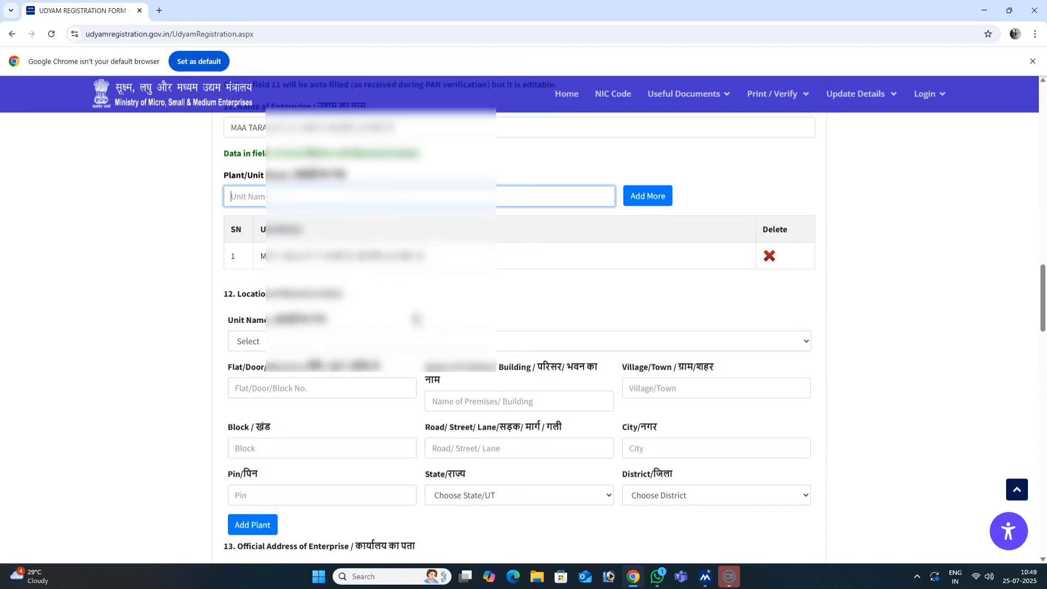
- Select the newly added unit in item 12's Unit Name dropdown for the plant location
click(302, 330)
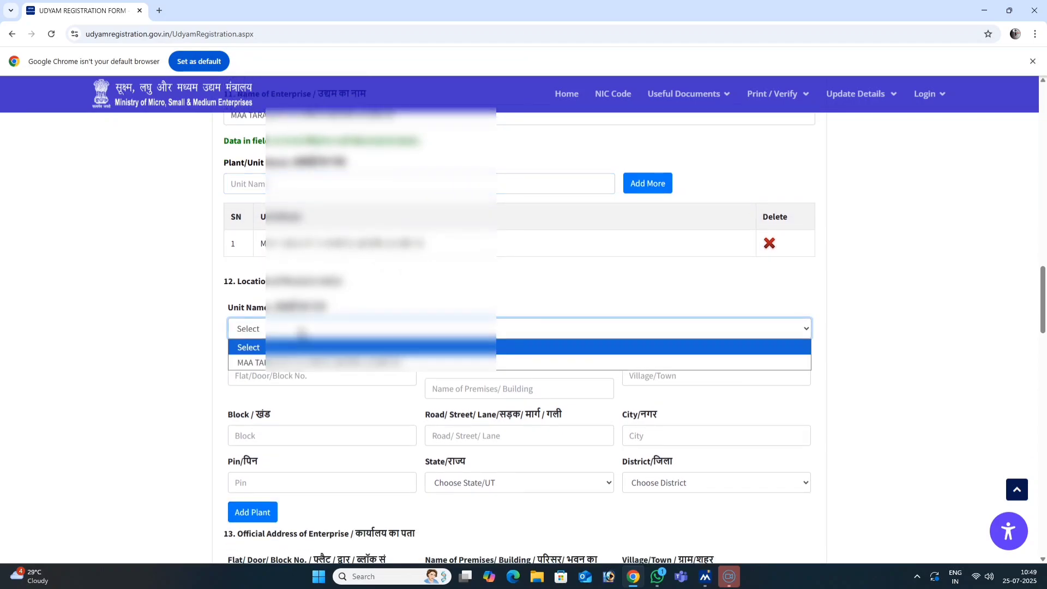
click(338, 360)
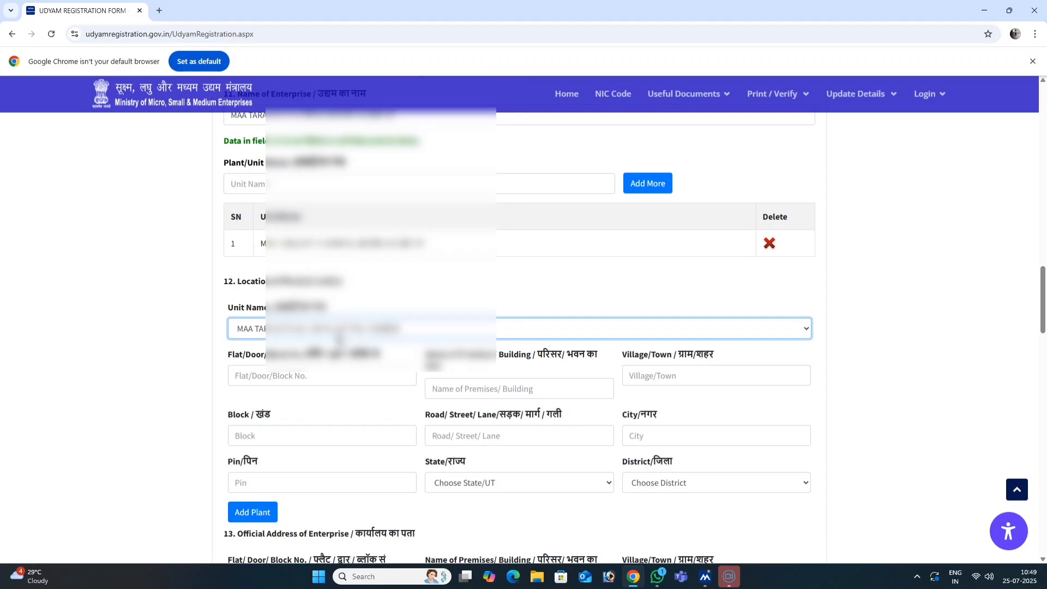
scroll(338, 336, down, 2)
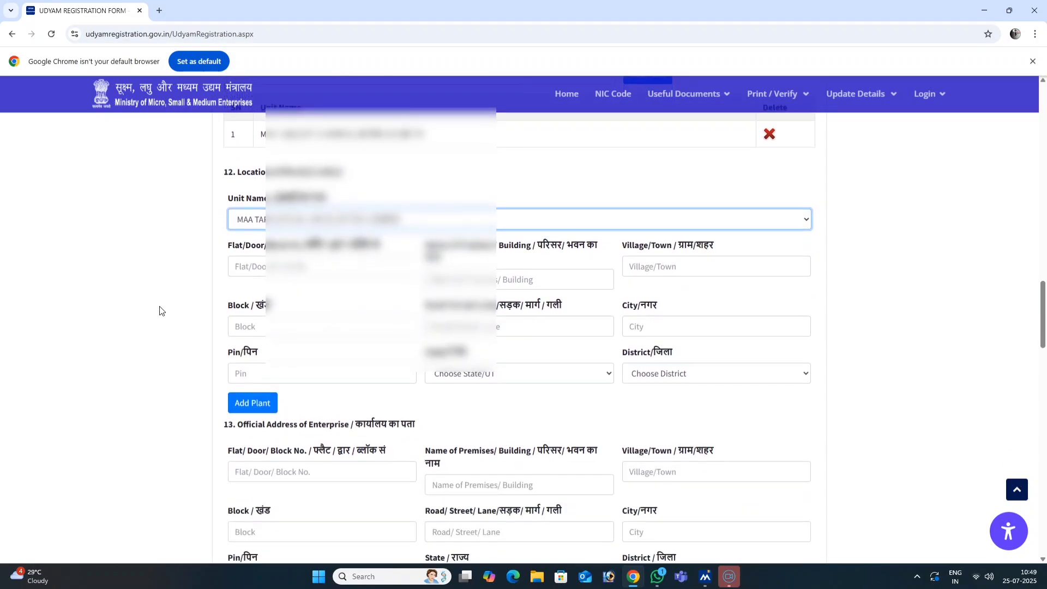
scroll(346, 339, up, 1)
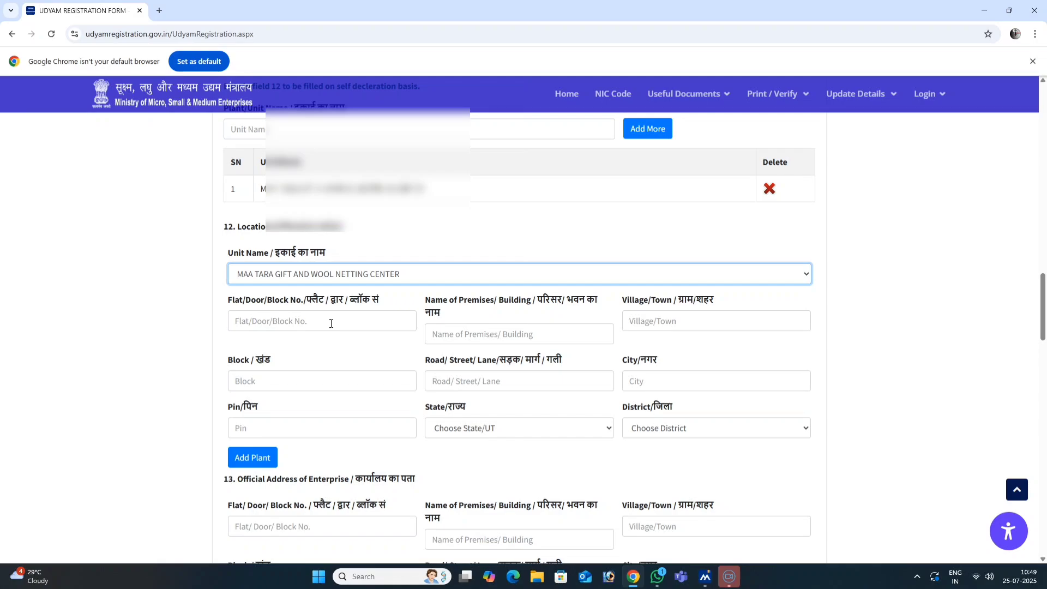
scroll(334, 323, down, 1)
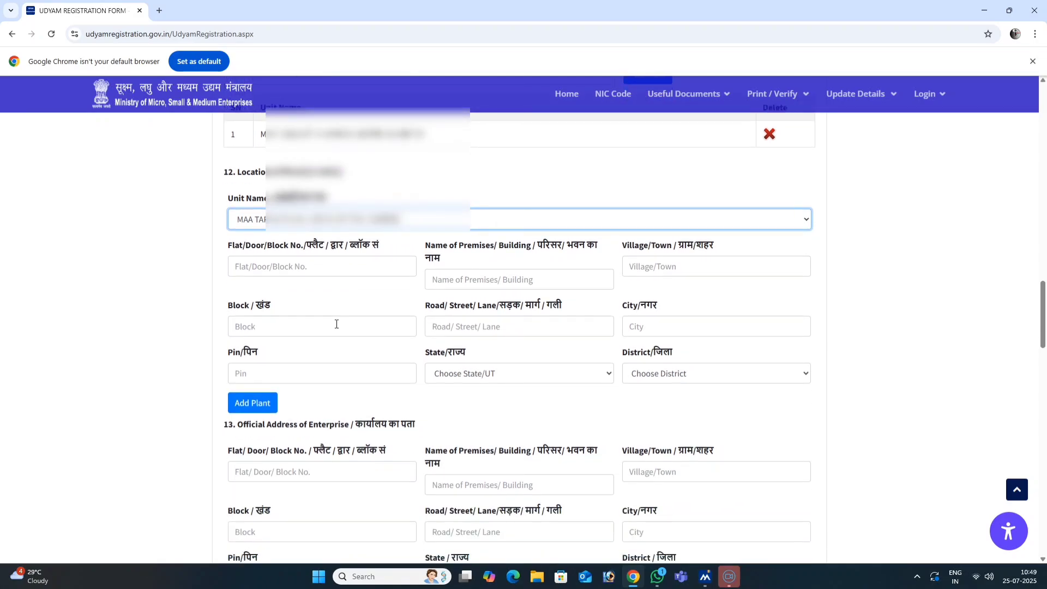
click(294, 266)
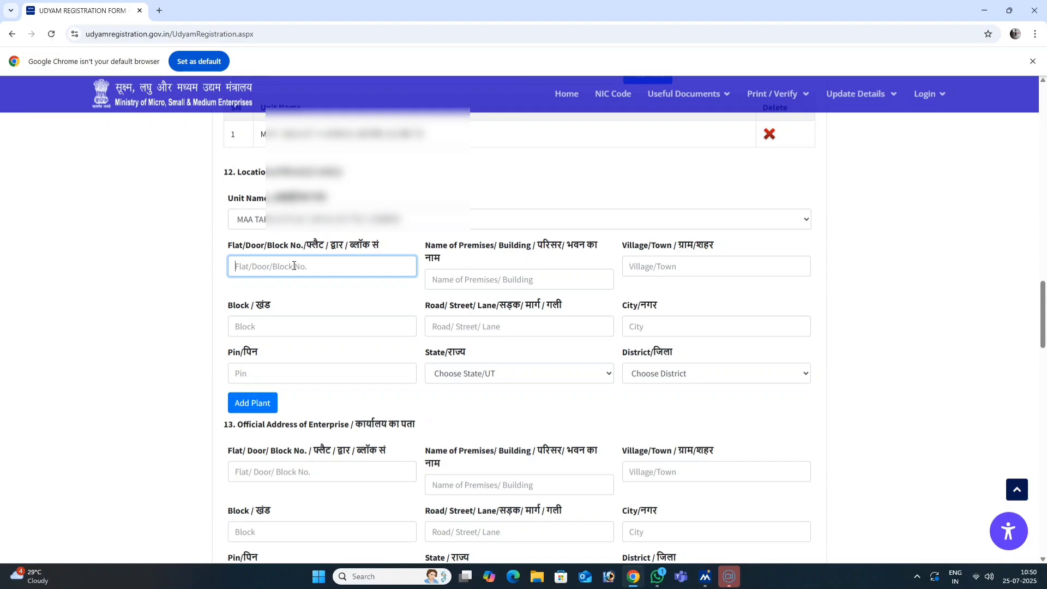
click(500, 282)
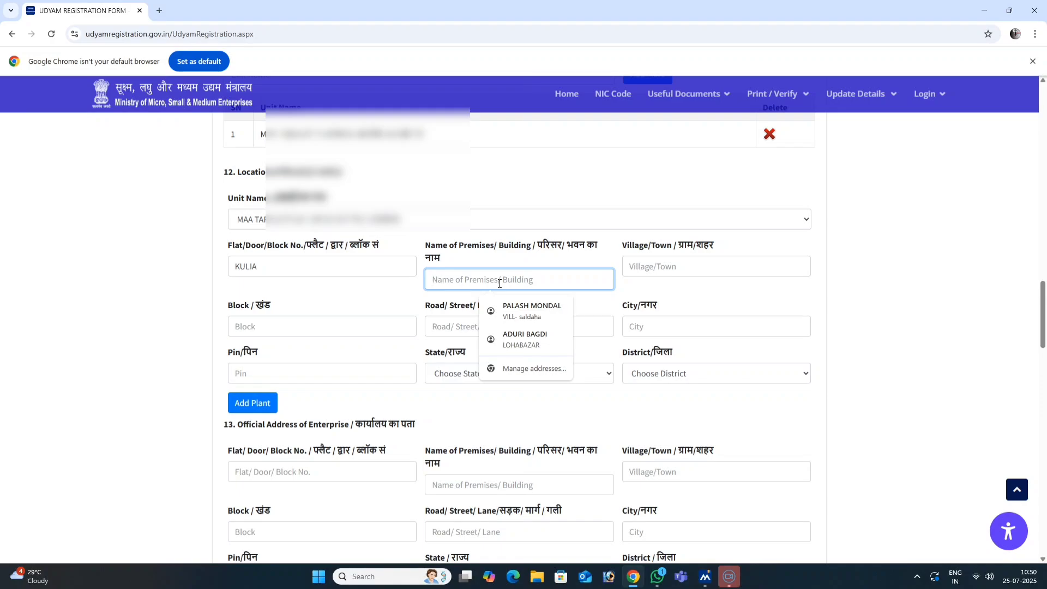
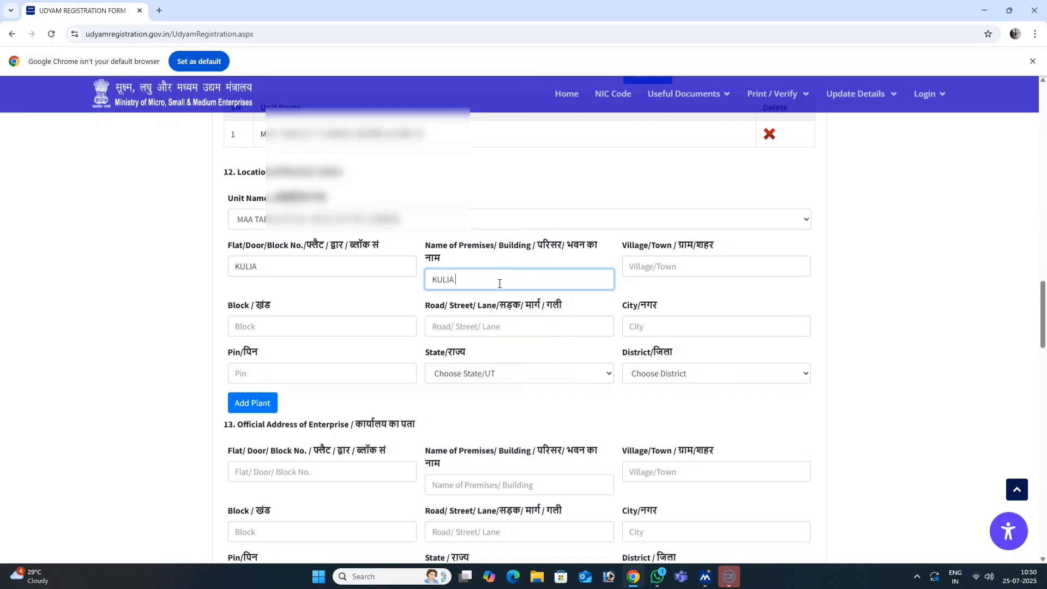
click(648, 271)
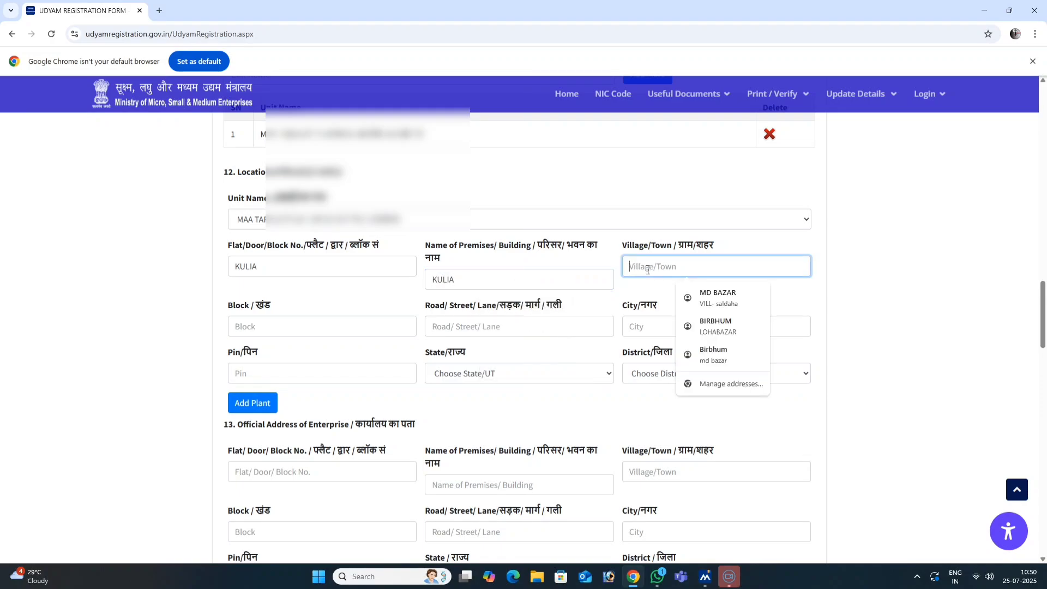
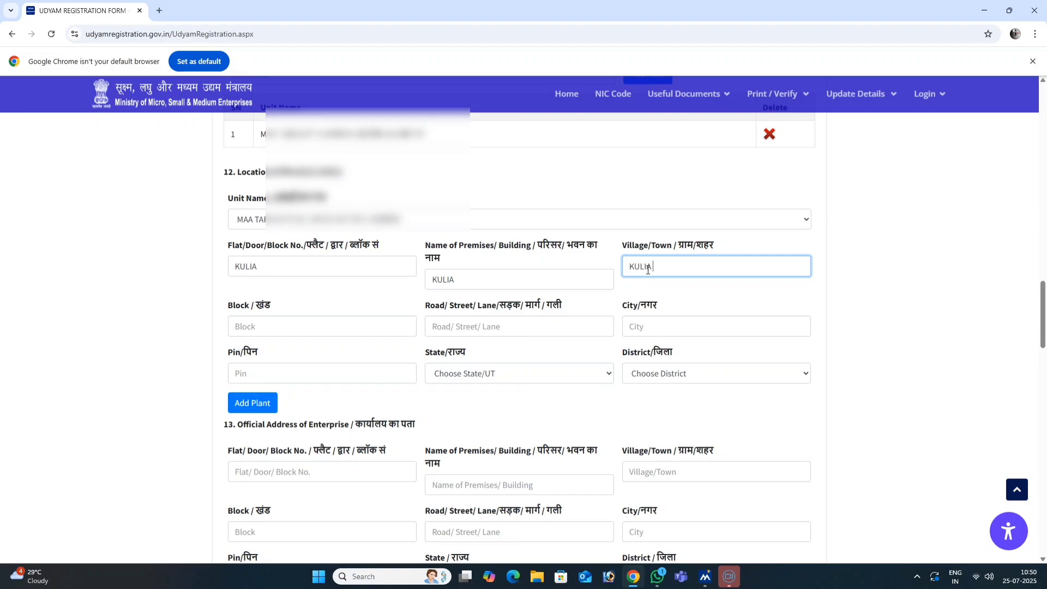
click(259, 327)
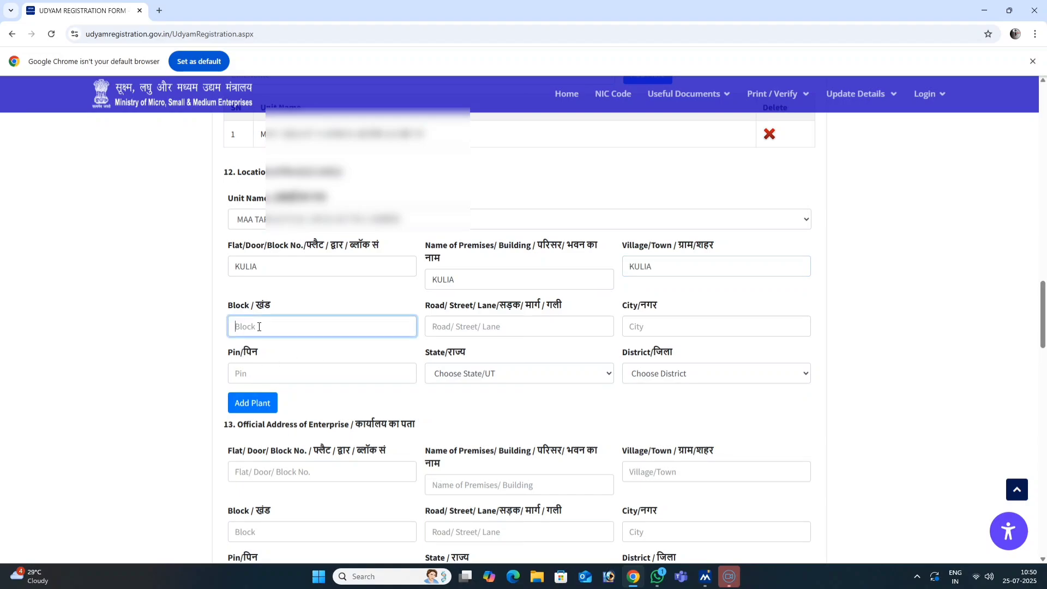
text(MD BAZAR)
- Enter MD BAZAR as the plant's road, SURI as the city, and a PIN starting 73
key(Tab)
text(md)
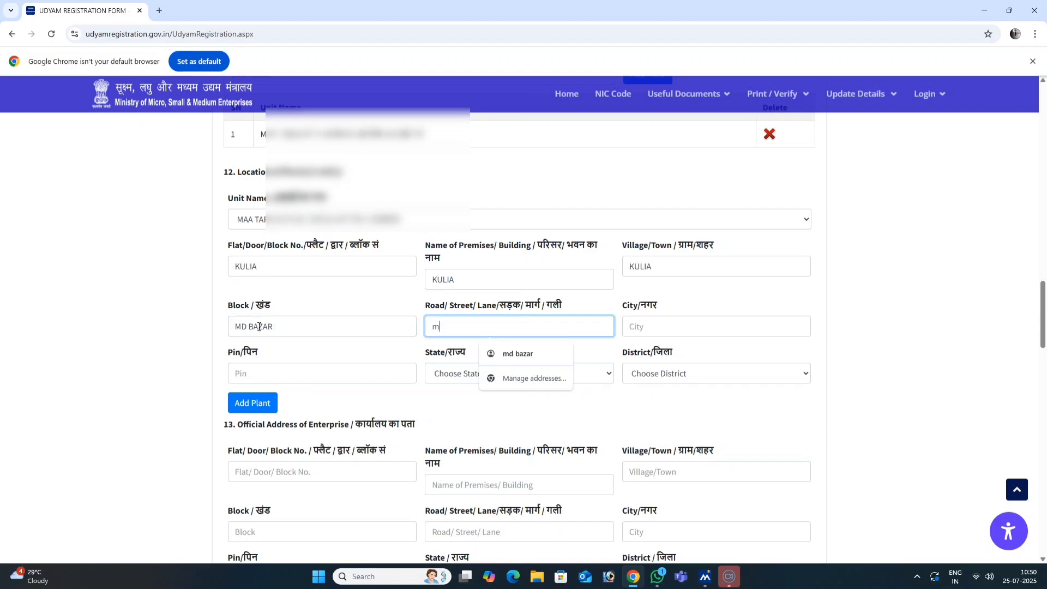
key(BackSpace)
key(BackSpace)
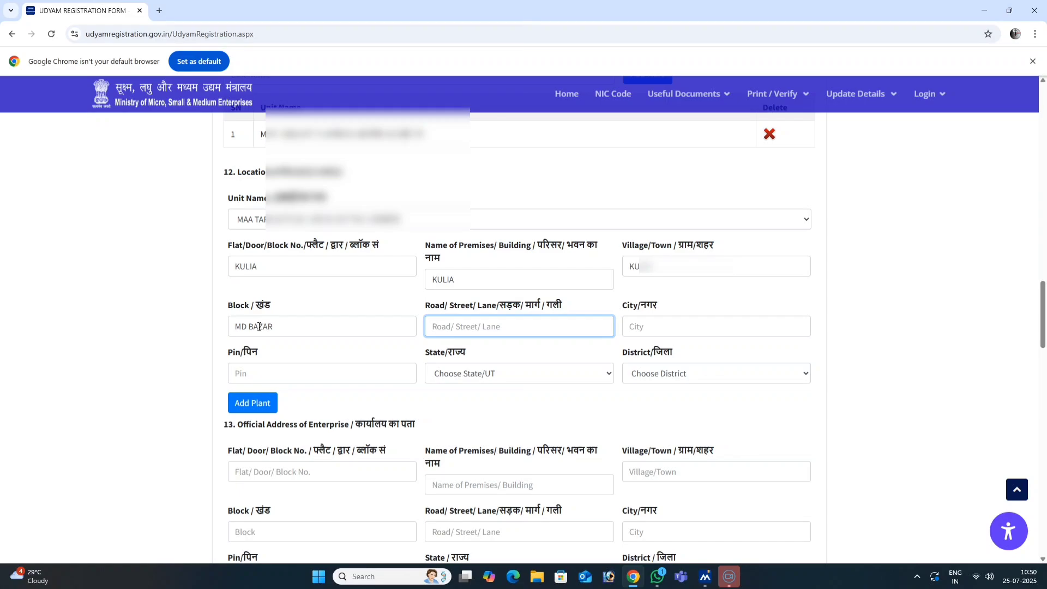
text(M)
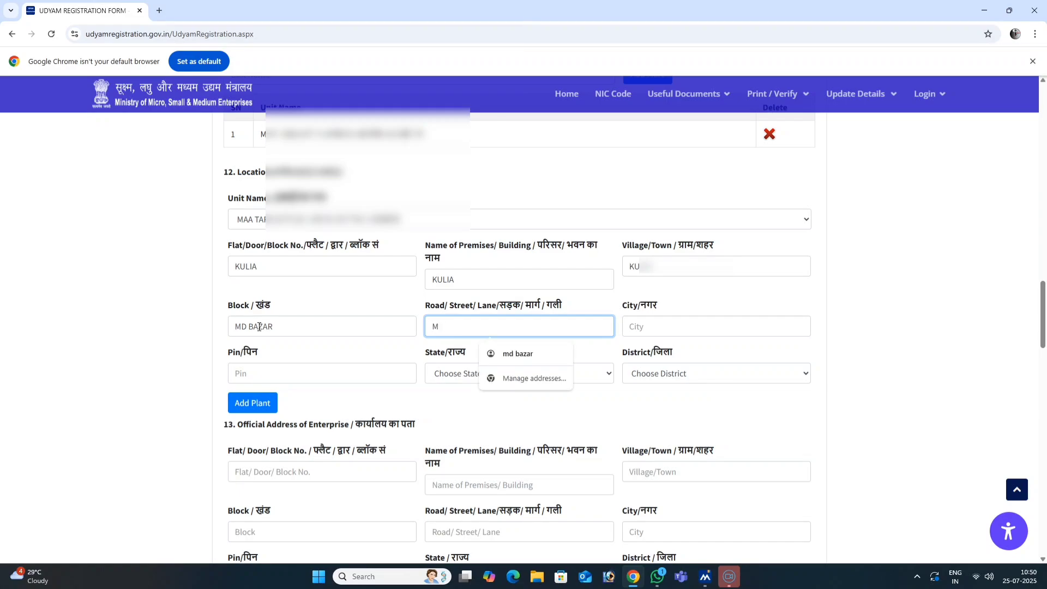
text(D BAZAR)
click(663, 329)
text(SURI)
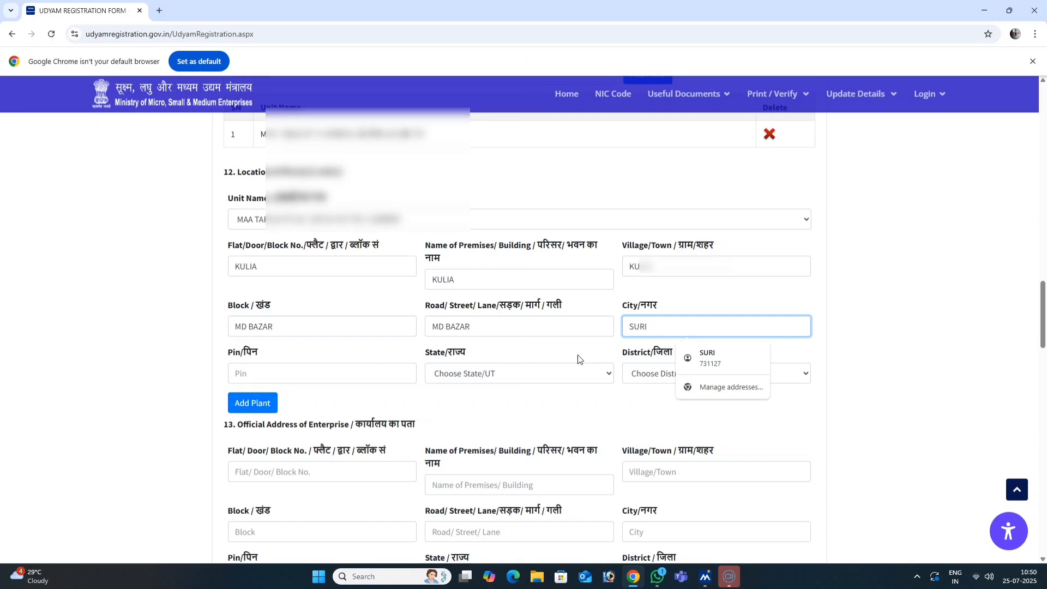
click(295, 381)
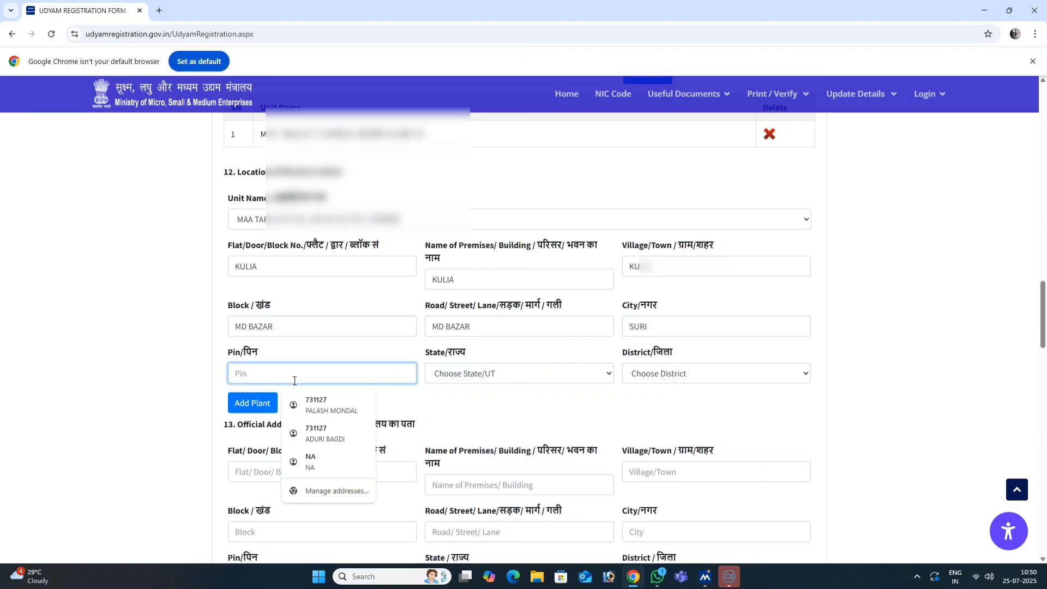
text(731127)
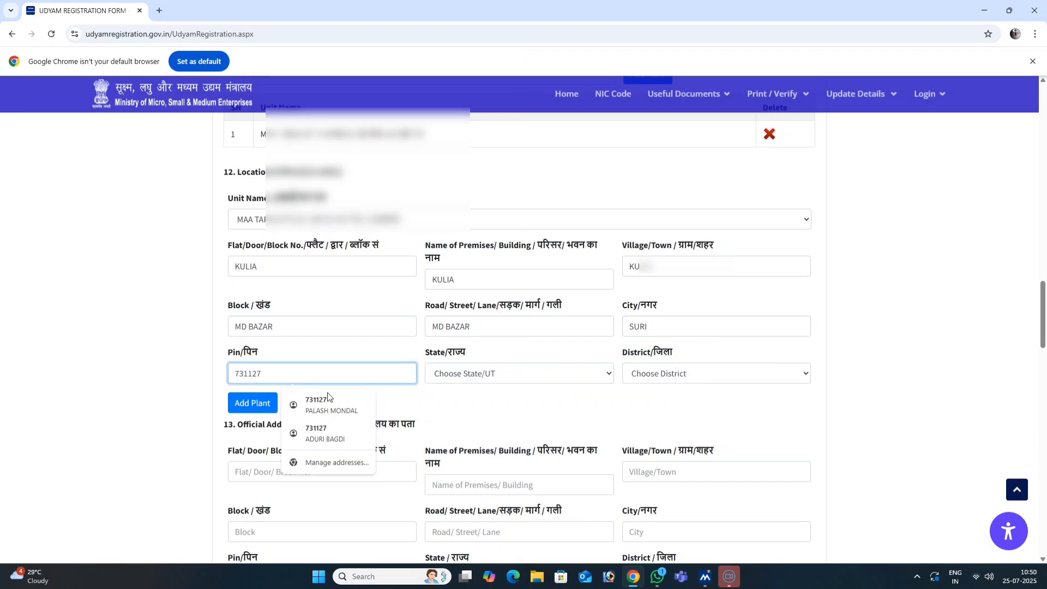
- Set the plant location's state to 36. WEST BENGAL and district to 3. BIRBHUM
click(497, 380)
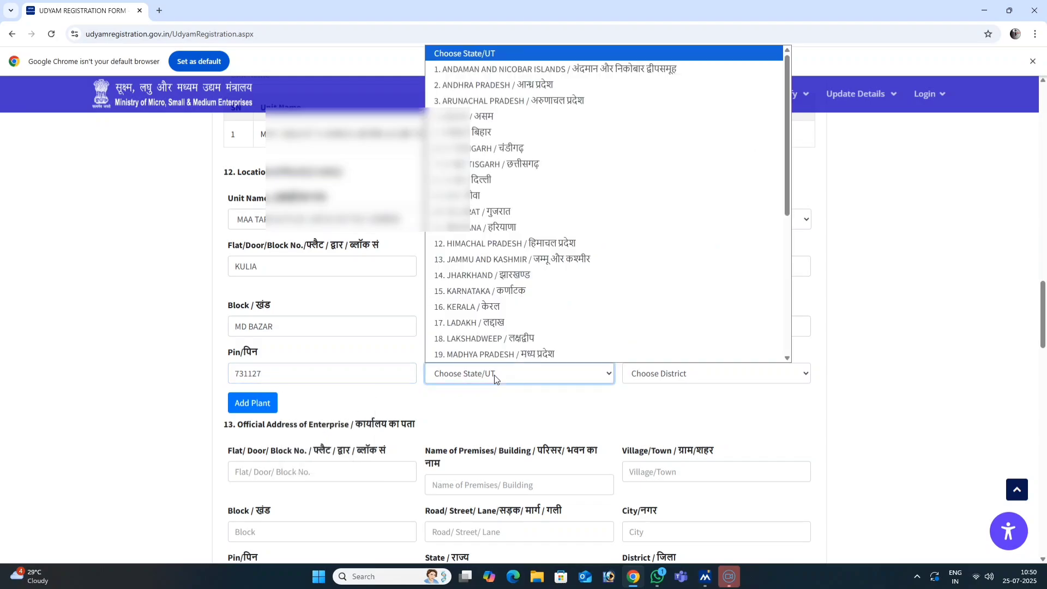
scroll(498, 352, down, 5)
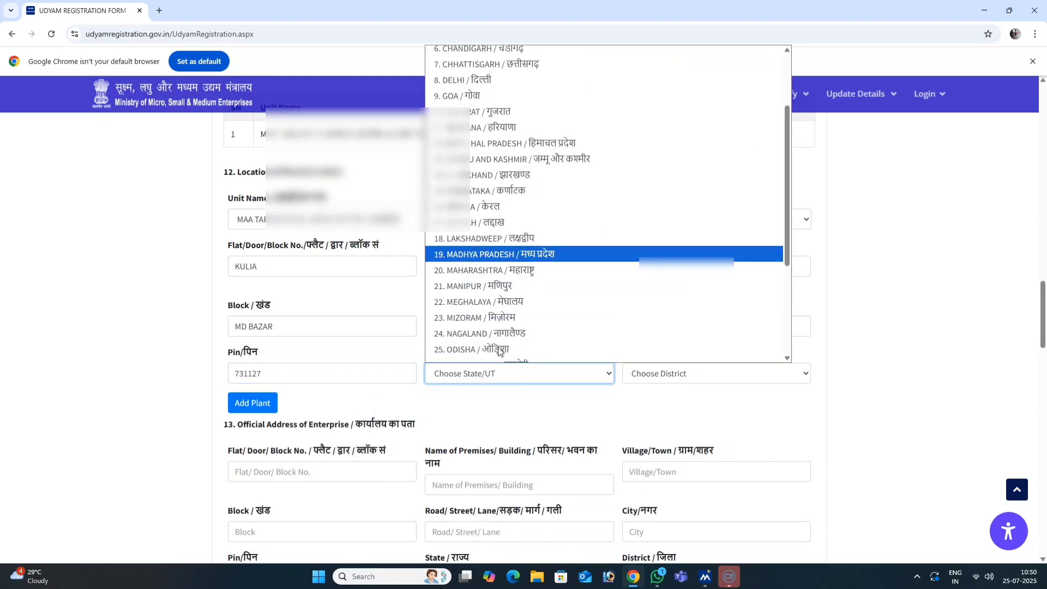
click(498, 354)
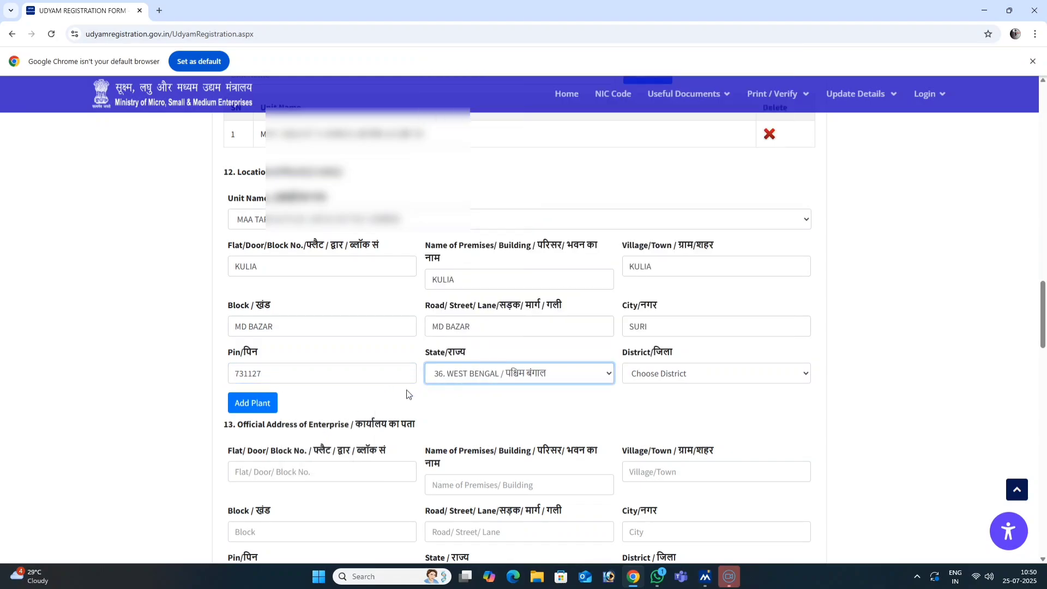
click(663, 375)
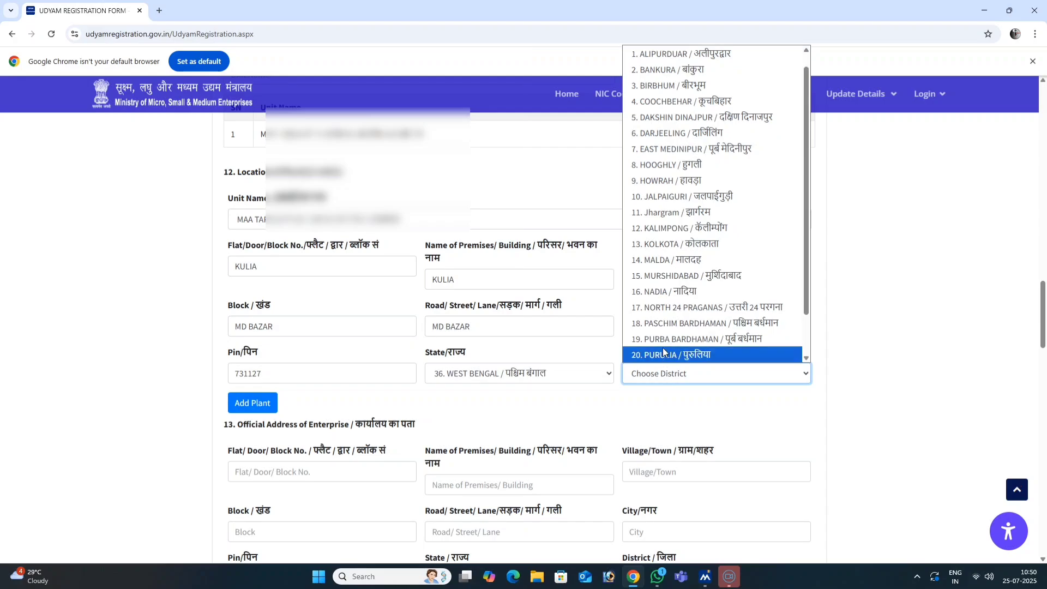
click(657, 85)
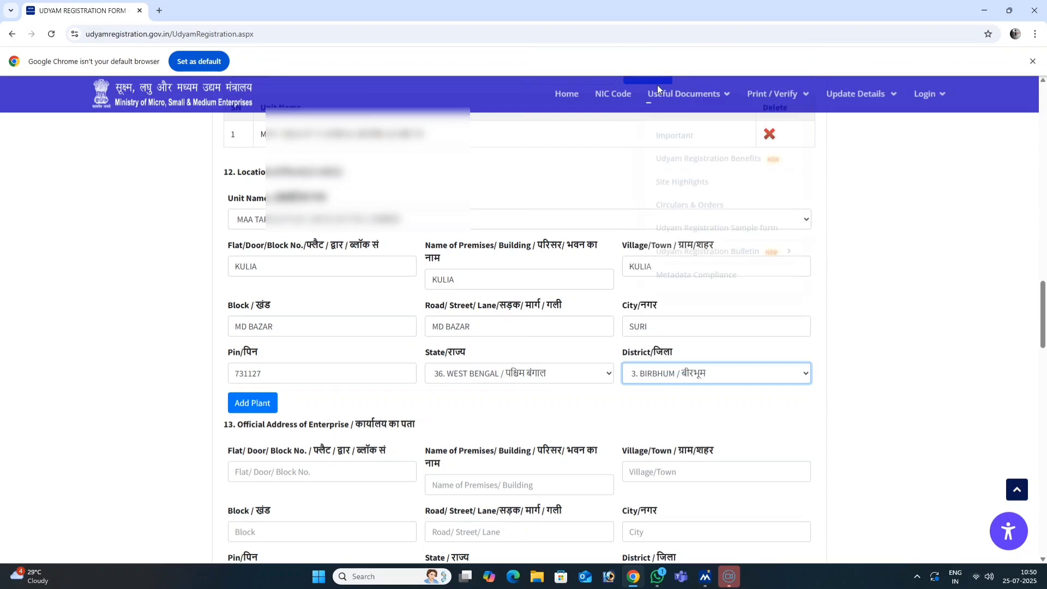
- Enter MD BAZAR in the official address flat, premises, block and road fields
scroll(362, 300, down, 2)
scroll(365, 304, down, 1)
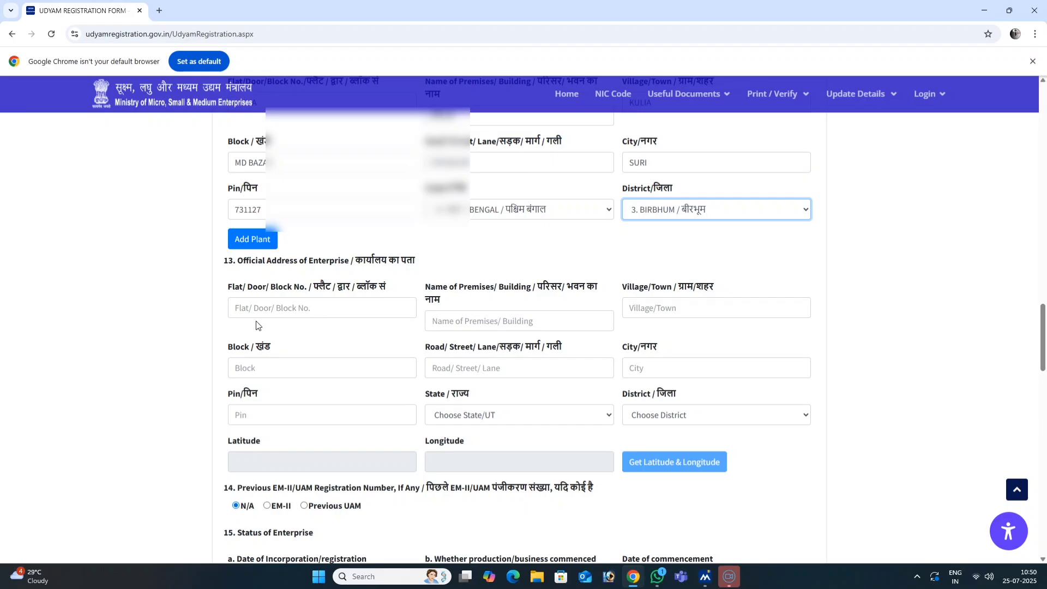
click(303, 309)
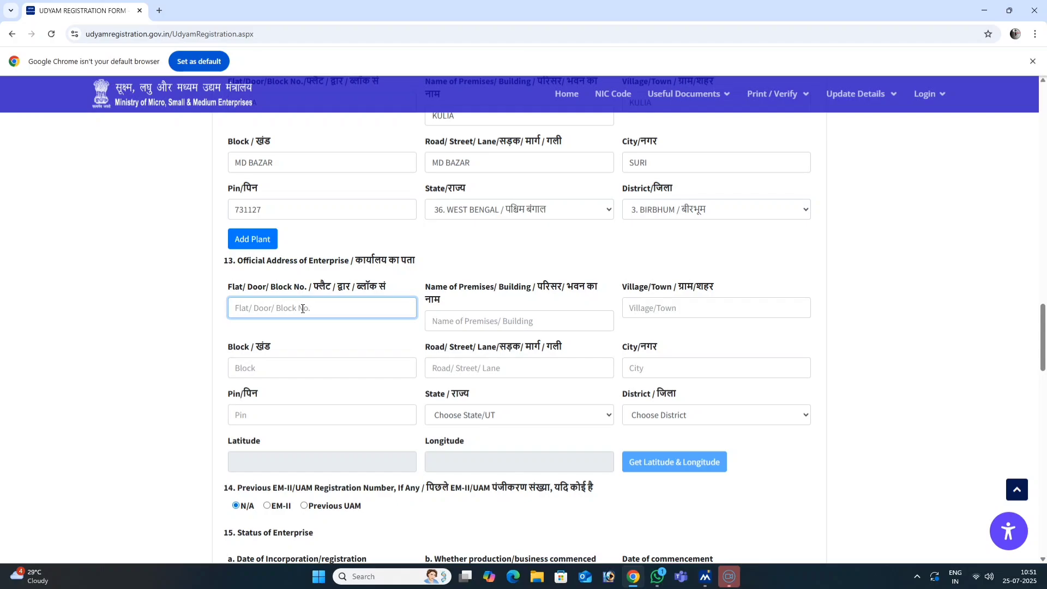
text(MD BAZAR)
key(Tab)
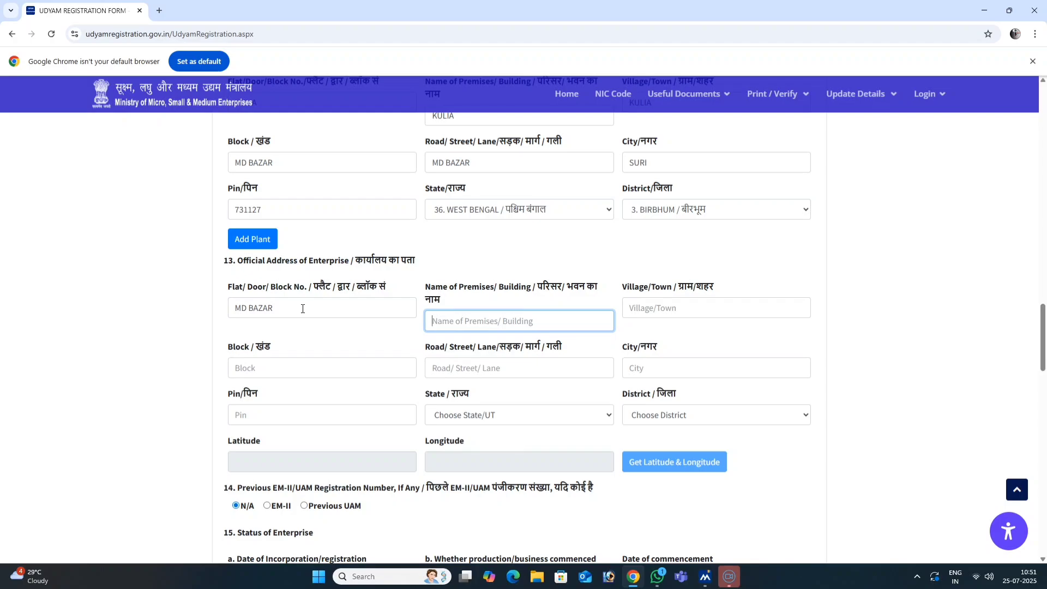
text(MD BAZAR)
key(Tab)
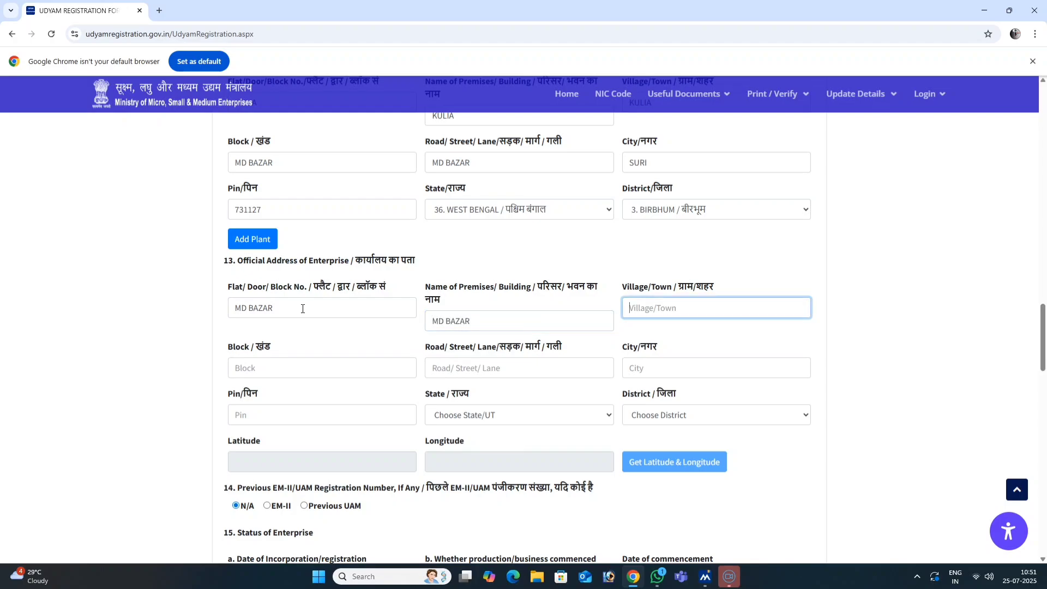
text(MD BAZAR)
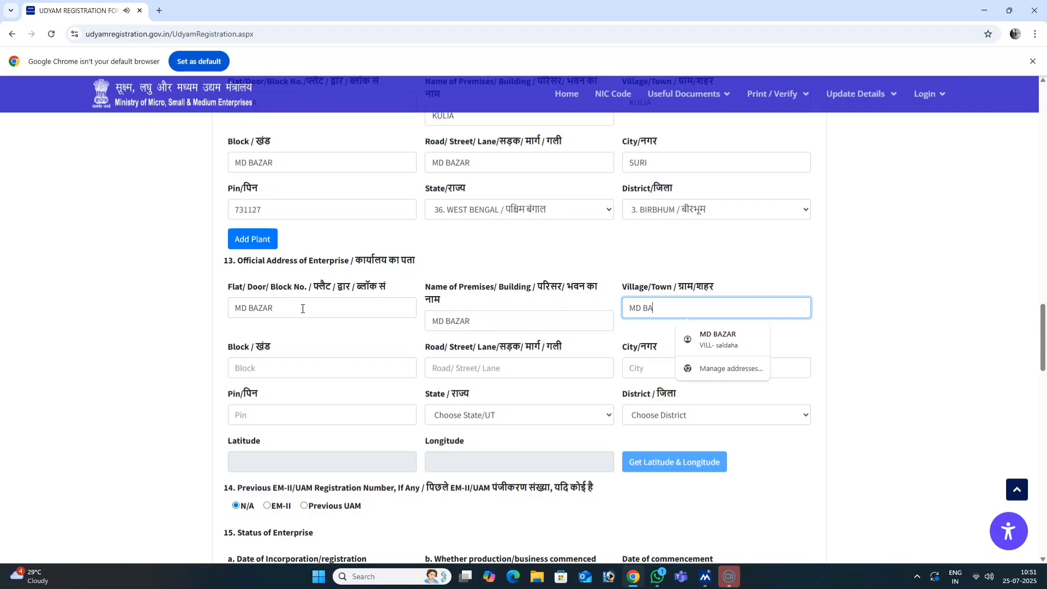
click(286, 368)
text(MD)
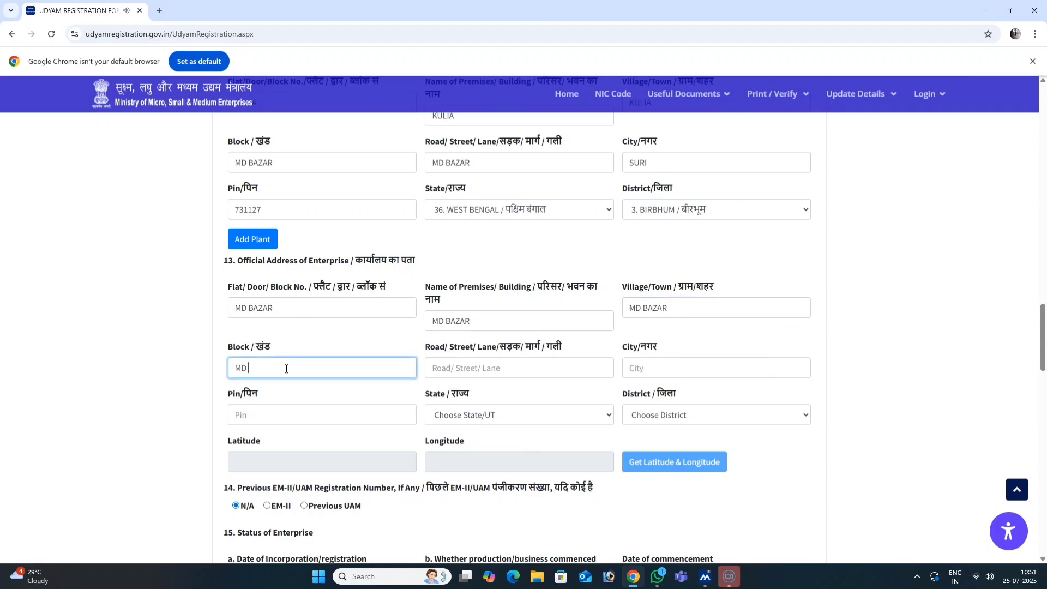
text( BAZAR)
click(447, 372)
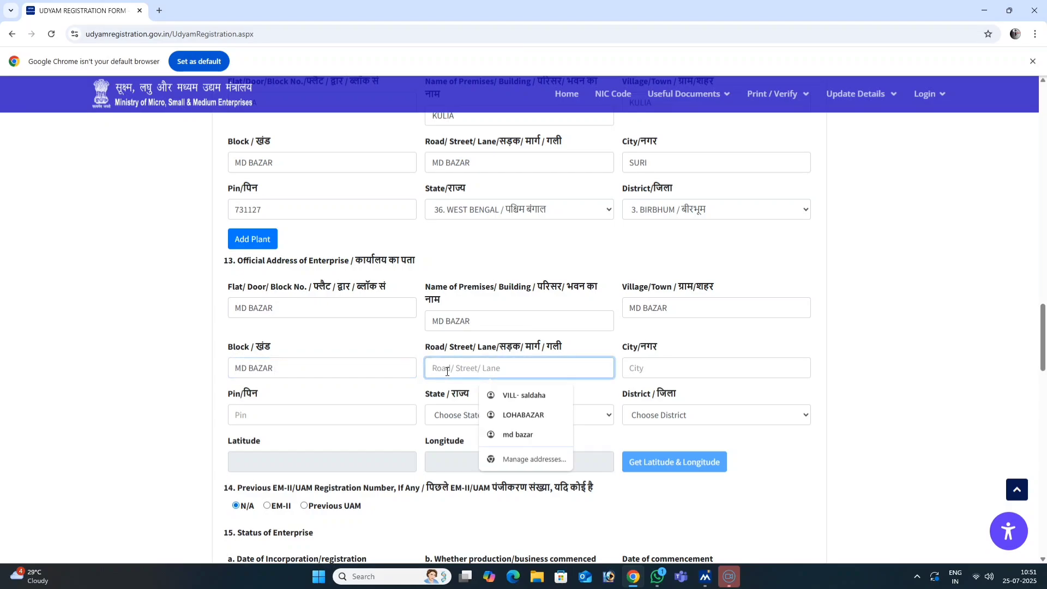
text(MD BAZAR)
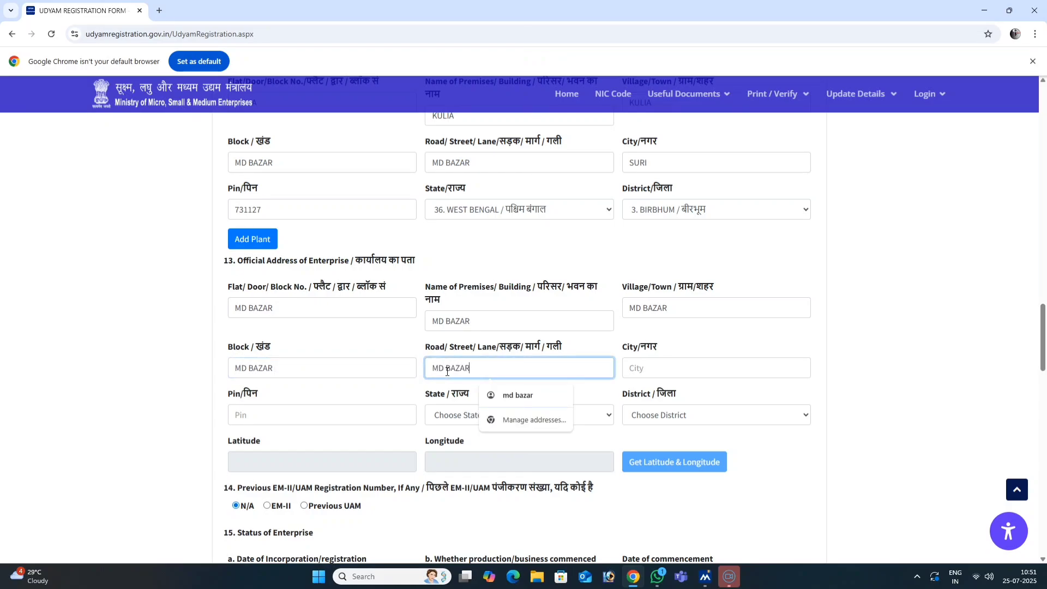
- Set the official address city to SURI, PIN 731127, state West Bengal and district Birbhum
click(709, 369)
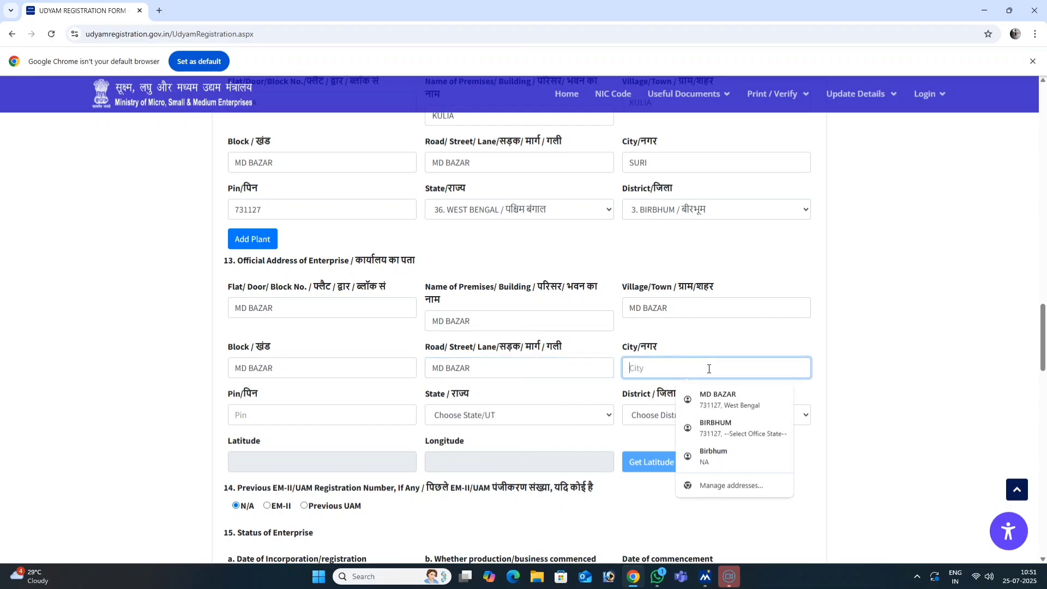
text(SUR)
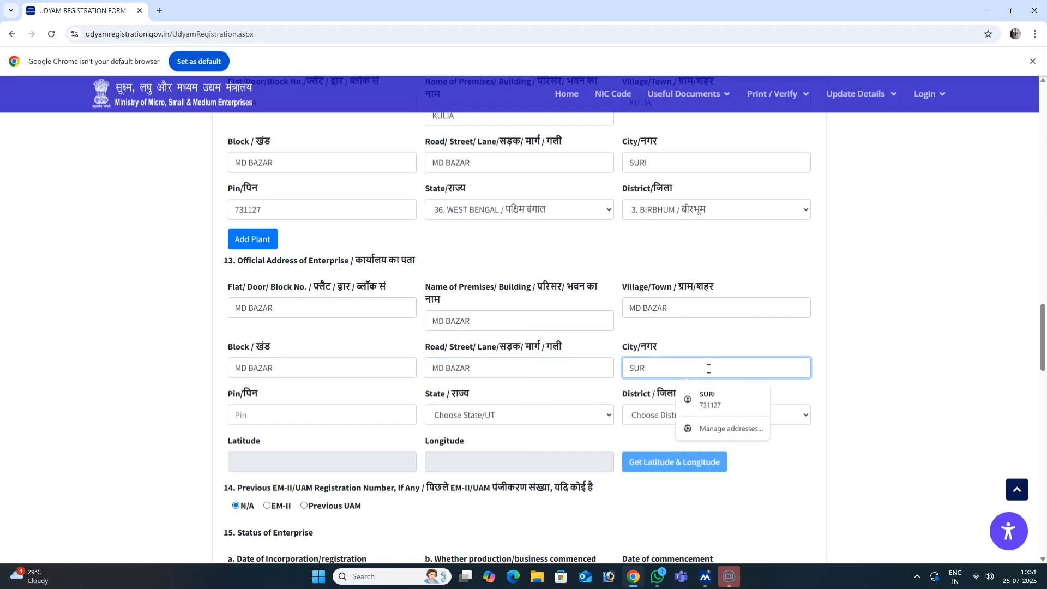
text(I)
click(264, 415)
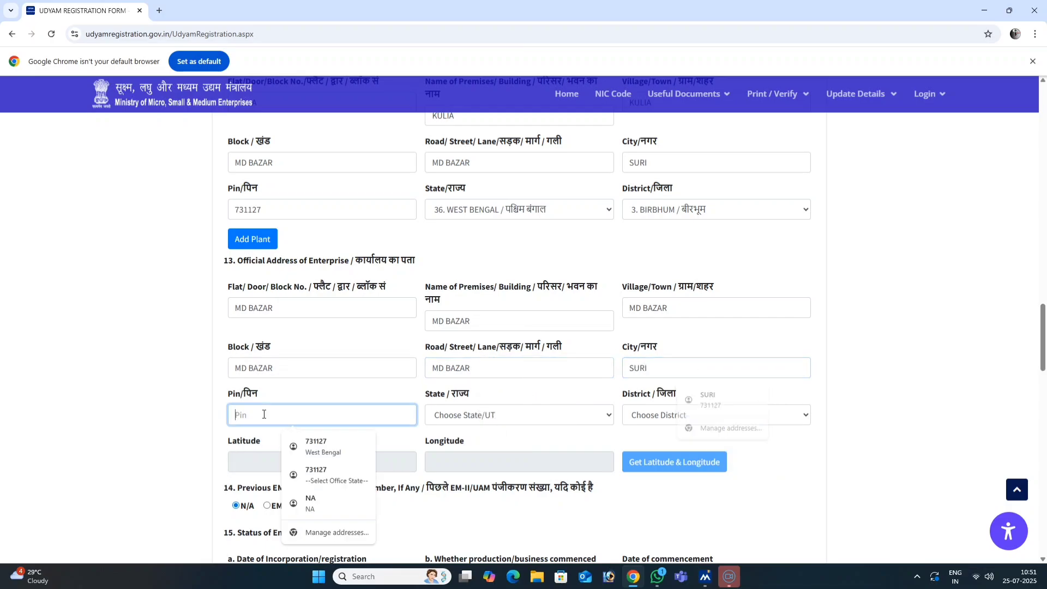
text(731127)
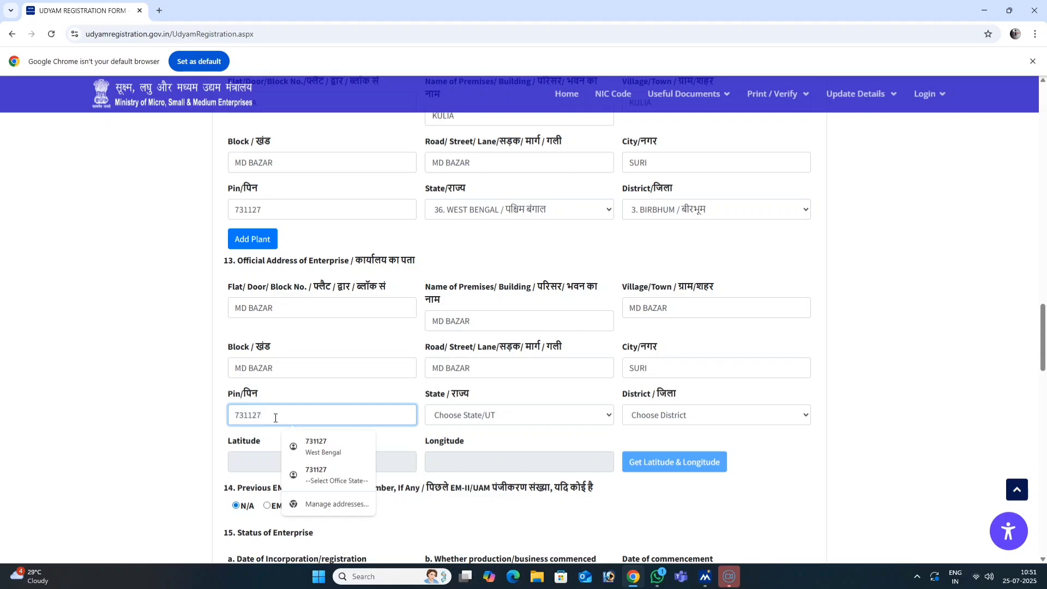
click(478, 418)
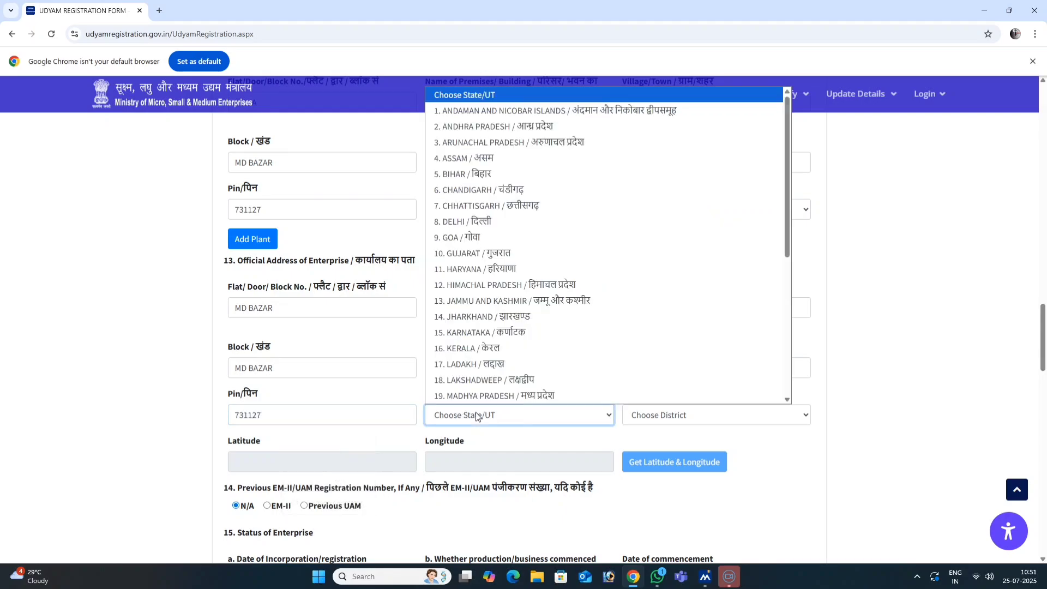
scroll(469, 393, down, 5)
click(470, 392)
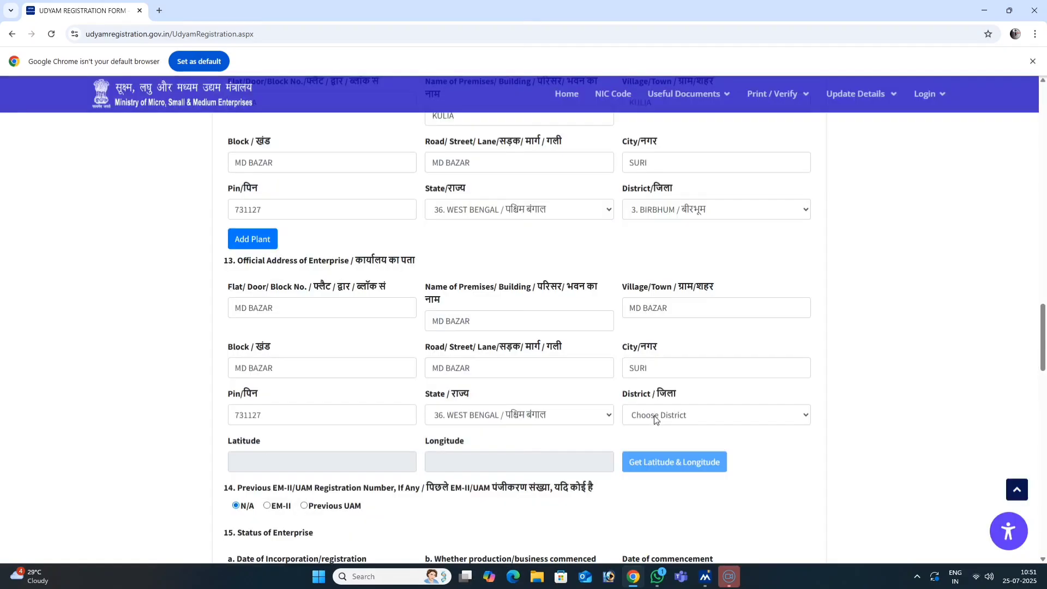
click(657, 420)
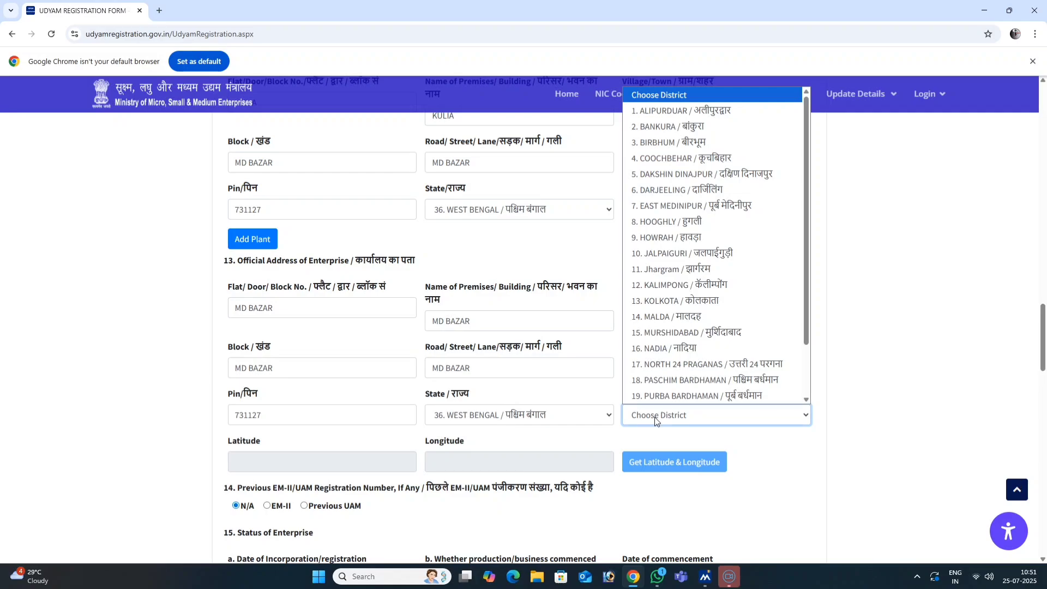
click(661, 143)
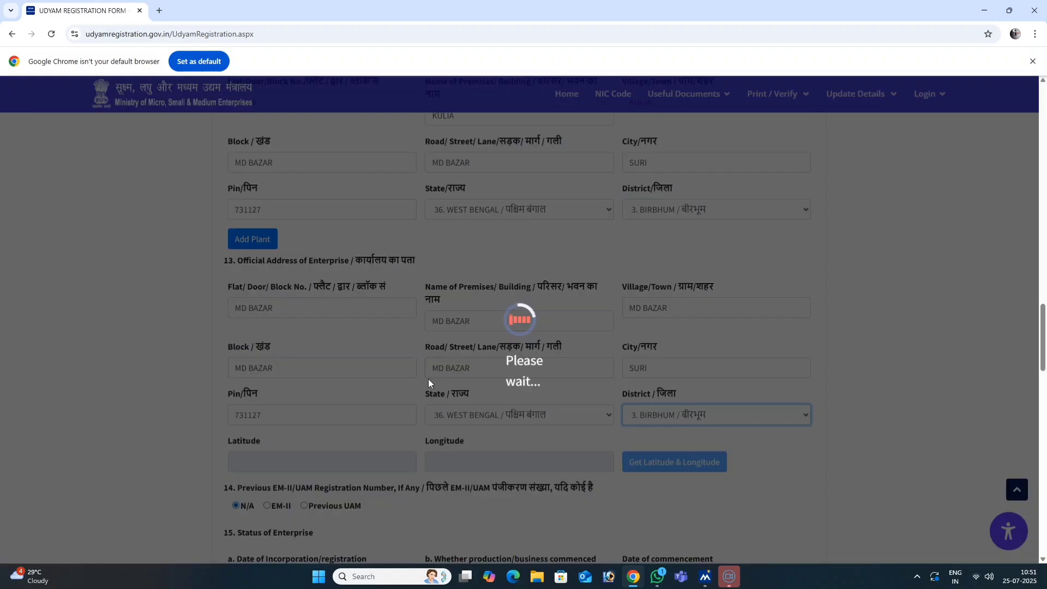
scroll(382, 388, down, 3)
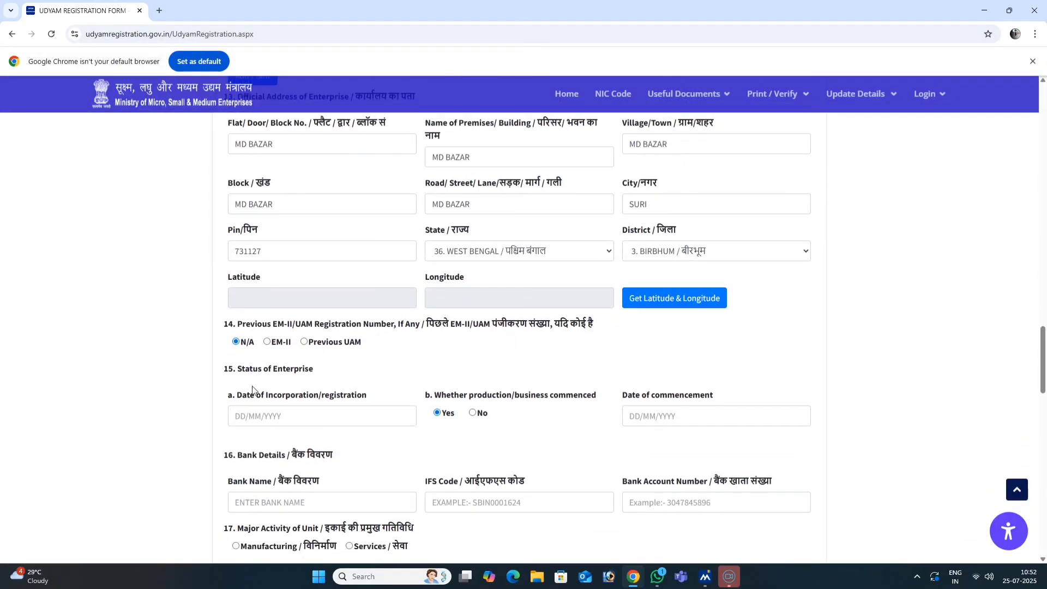
click(654, 308)
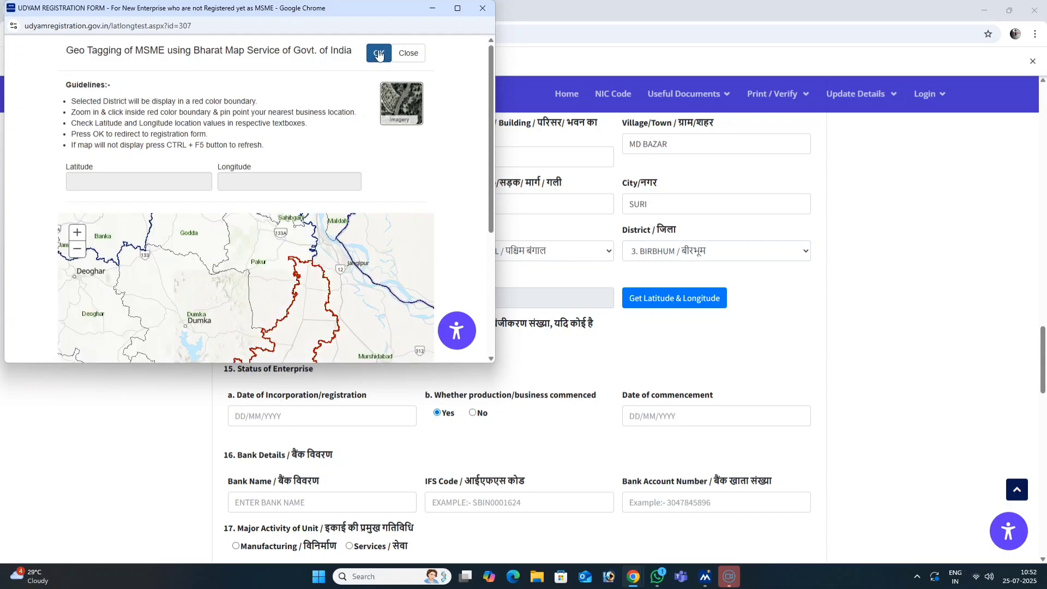
scroll(246, 277, up, 1)
scroll(244, 276, down, 2)
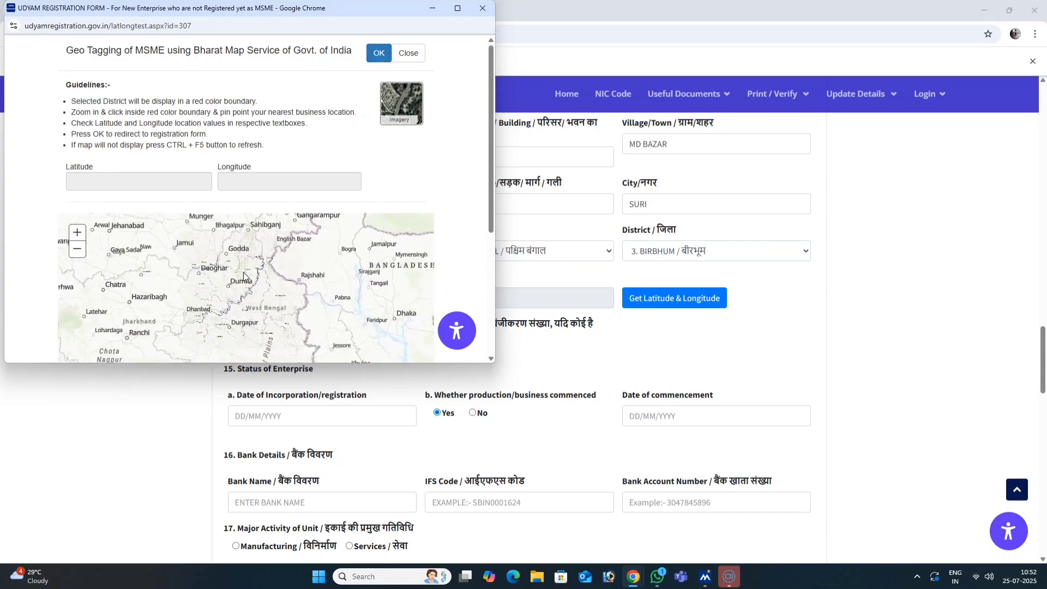
scroll(226, 287, up, 1)
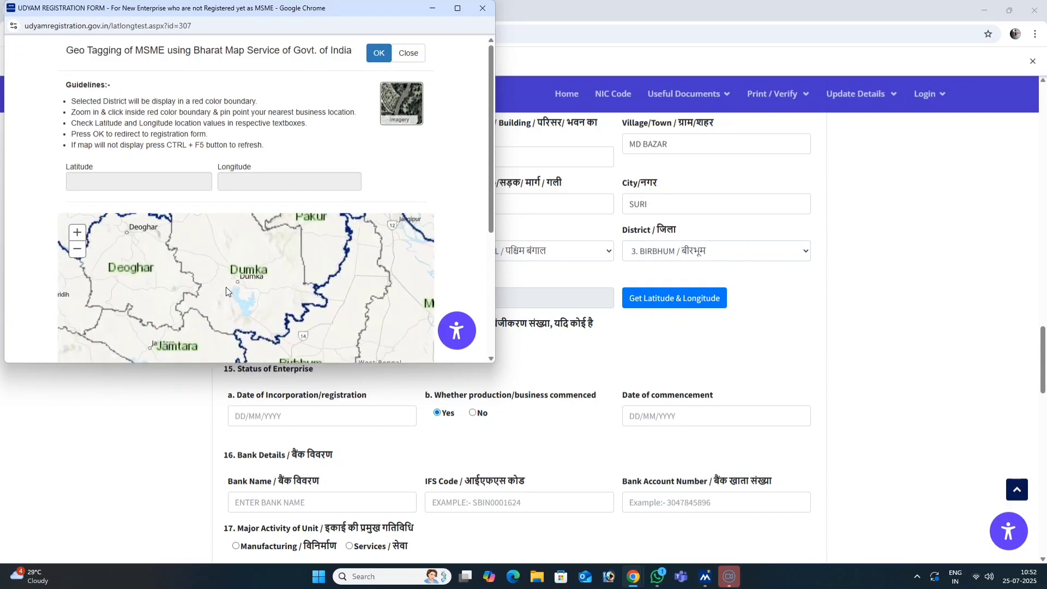
drag(326, 329, 269, 250)
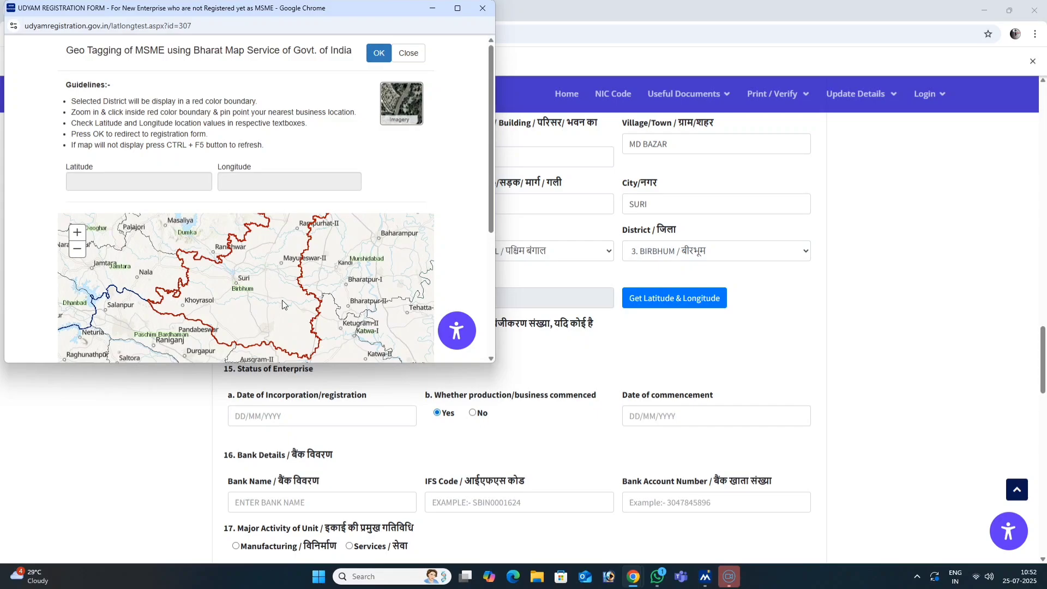
scroll(280, 300, up, 2)
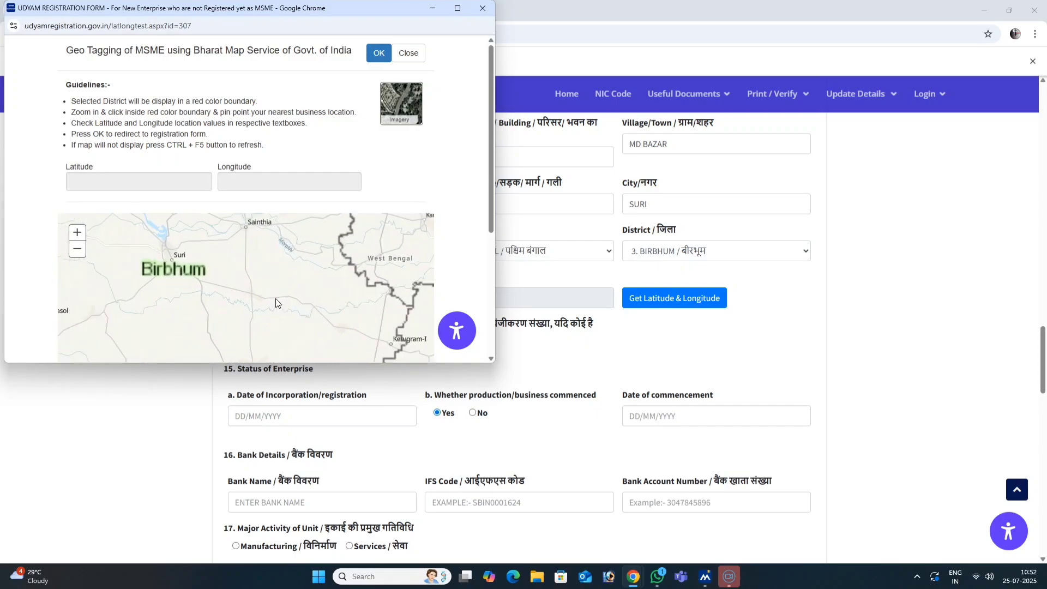
drag(165, 286, 253, 321)
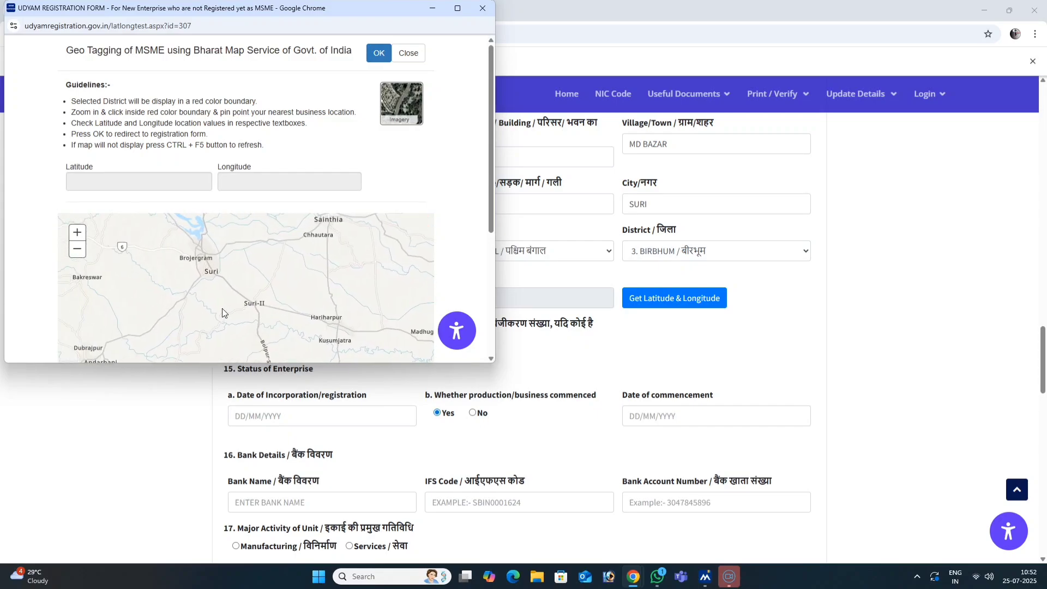
scroll(201, 299, down, 1)
click(202, 299)
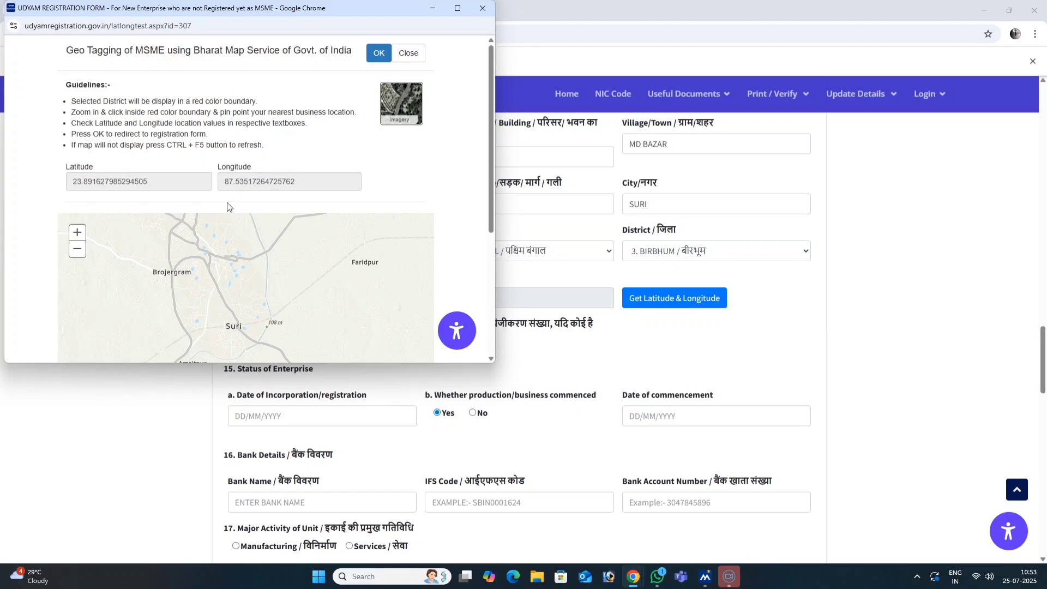
click(380, 55)
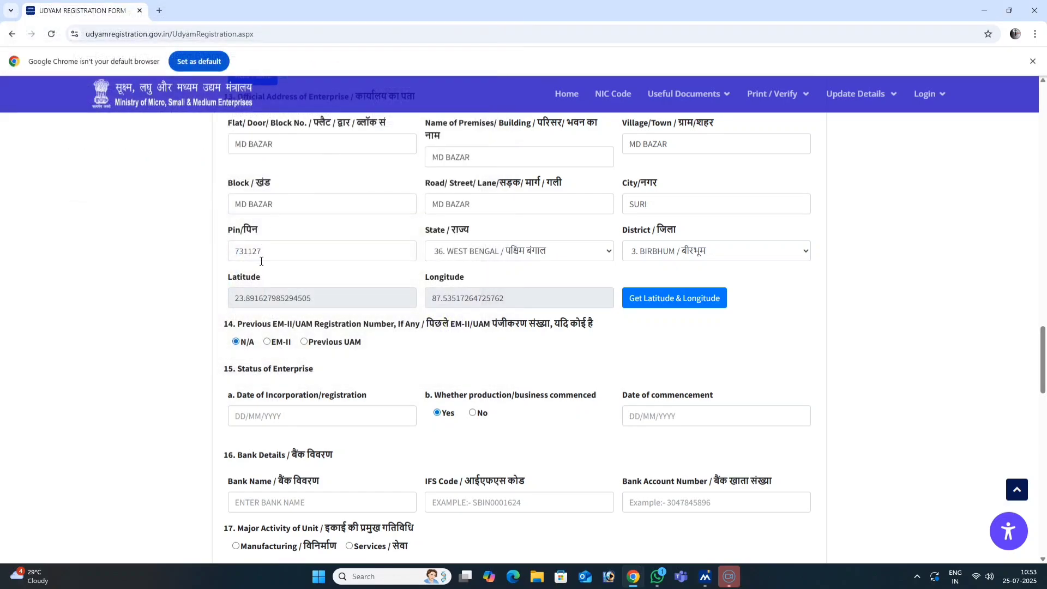
- Set the incorporation date to 20/07/2025 and mark production as not commenced
scroll(421, 324, down, 2)
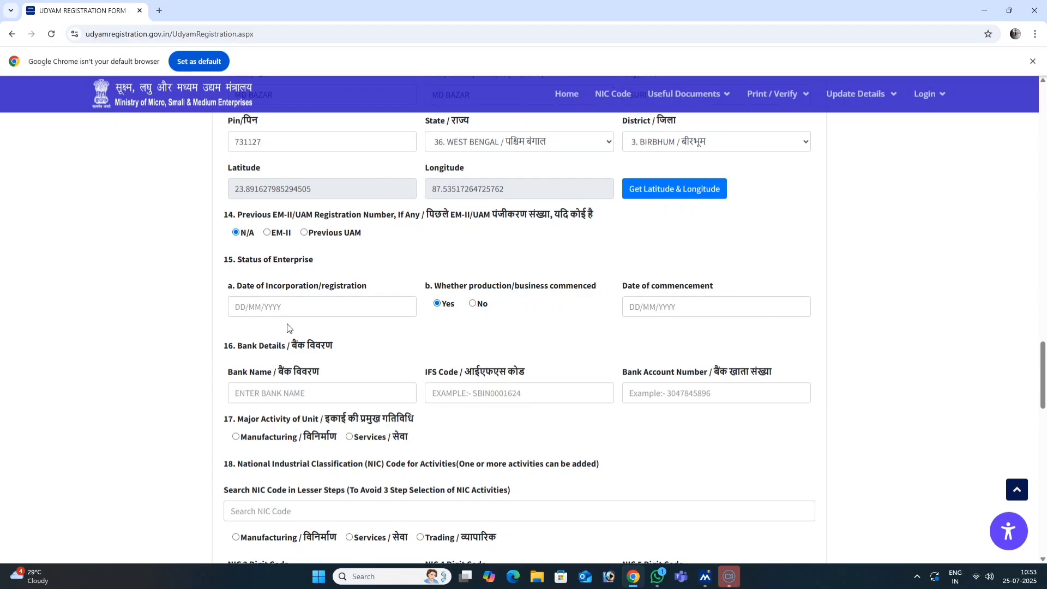
click(266, 306)
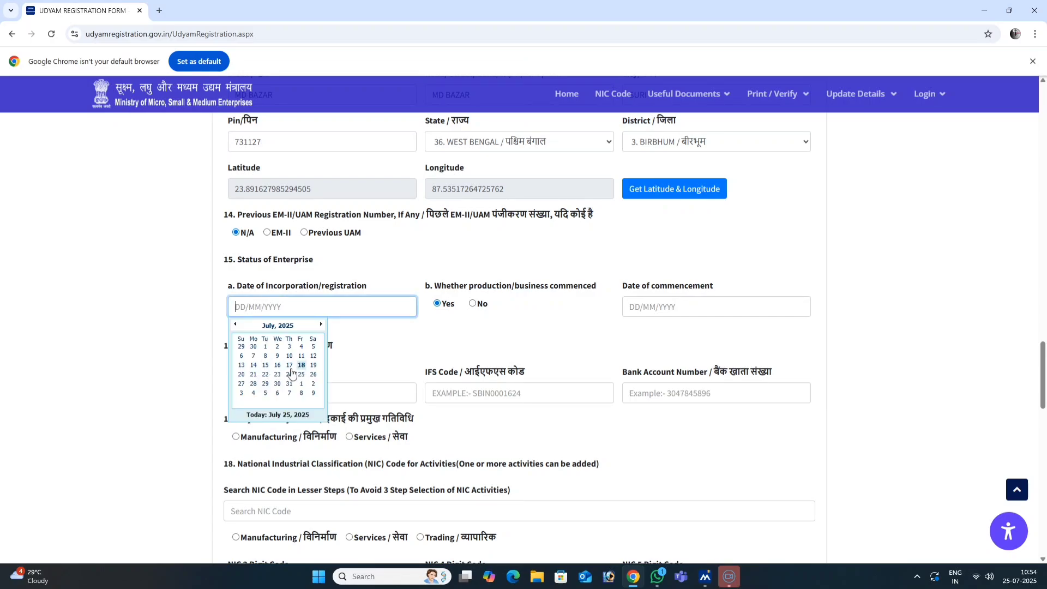
click(241, 374)
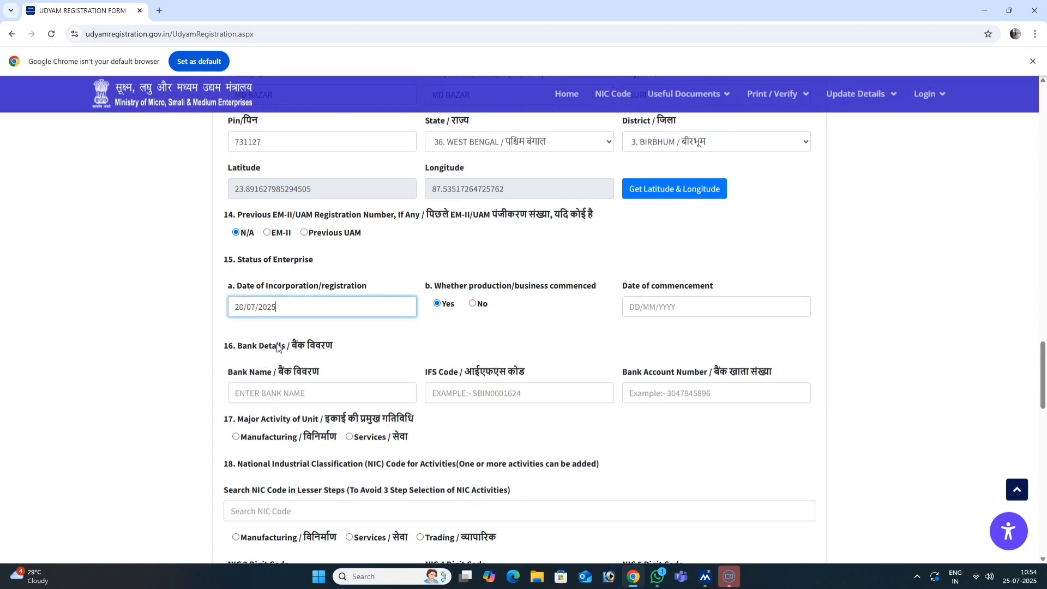
click(473, 304)
- Enter bank name STATE BANK OF INDIA, the IFS code and the bank account number
scroll(442, 331, down, 2)
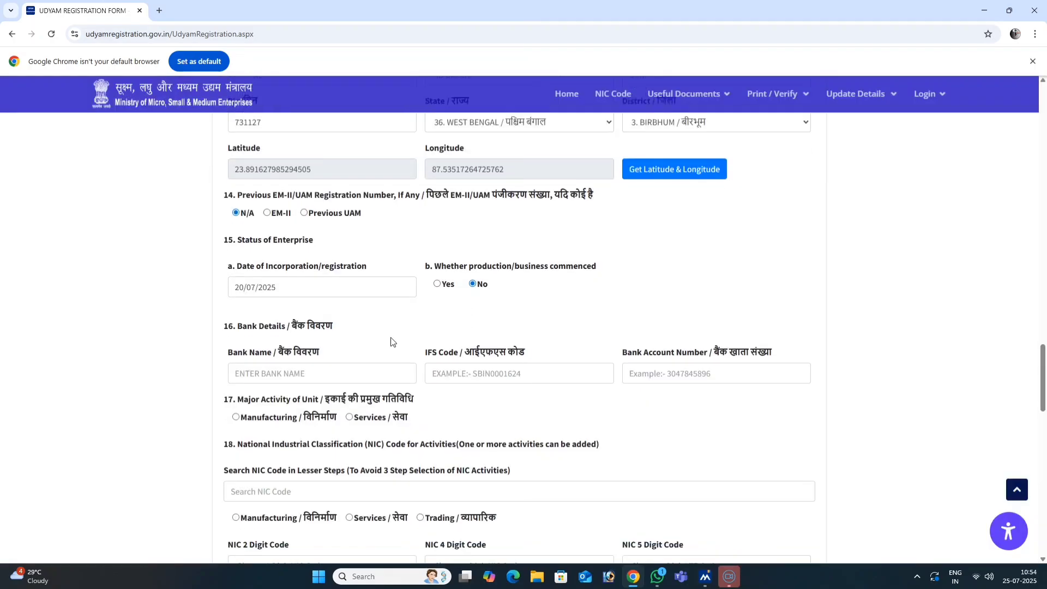
click(276, 282)
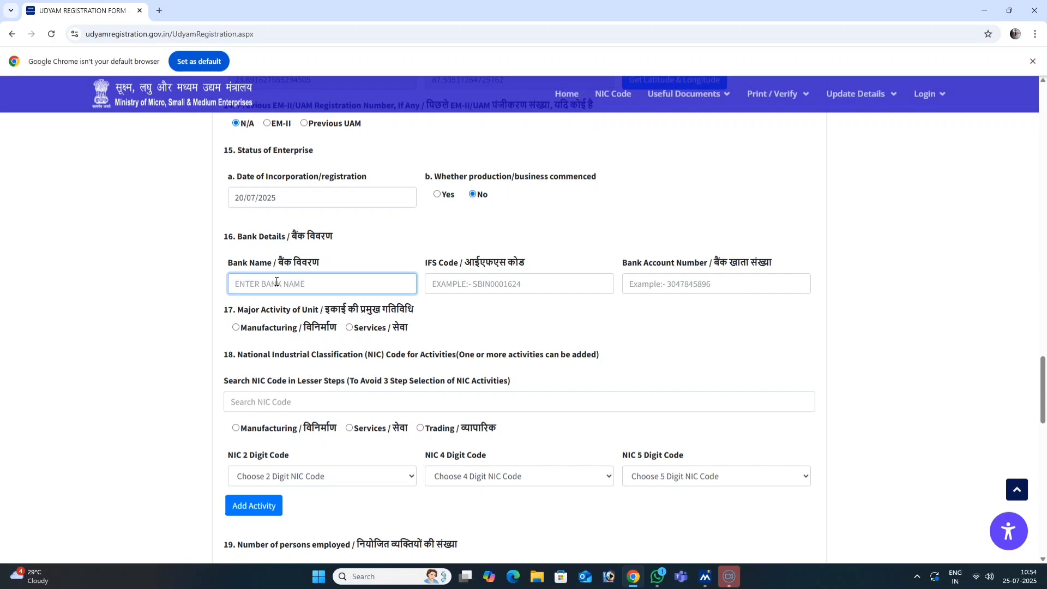
text(STATE BANK OF INDIA)
click(448, 284)
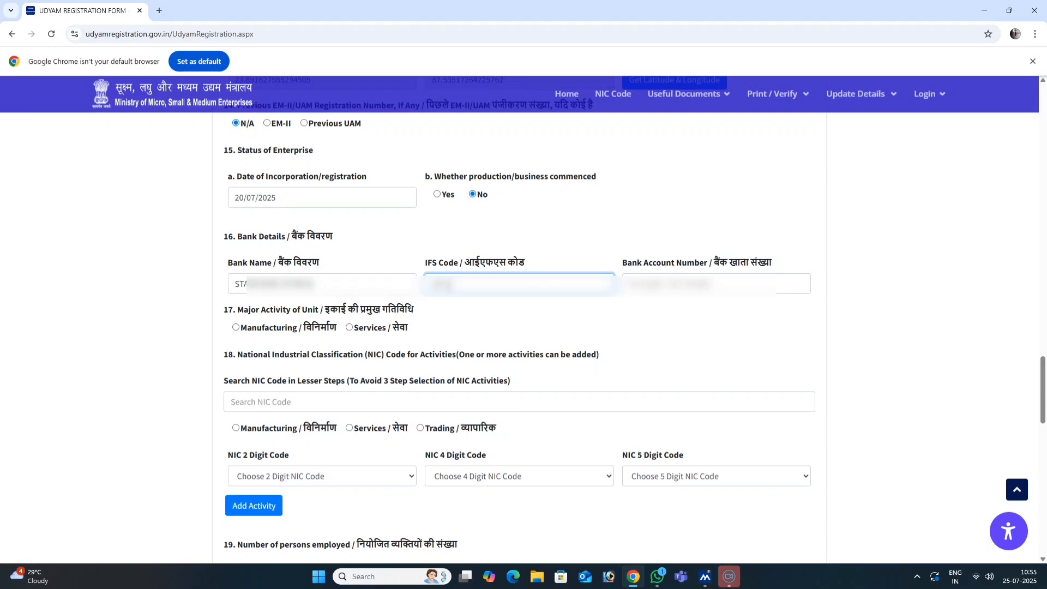
text(SBIN00????)
click(658, 287)
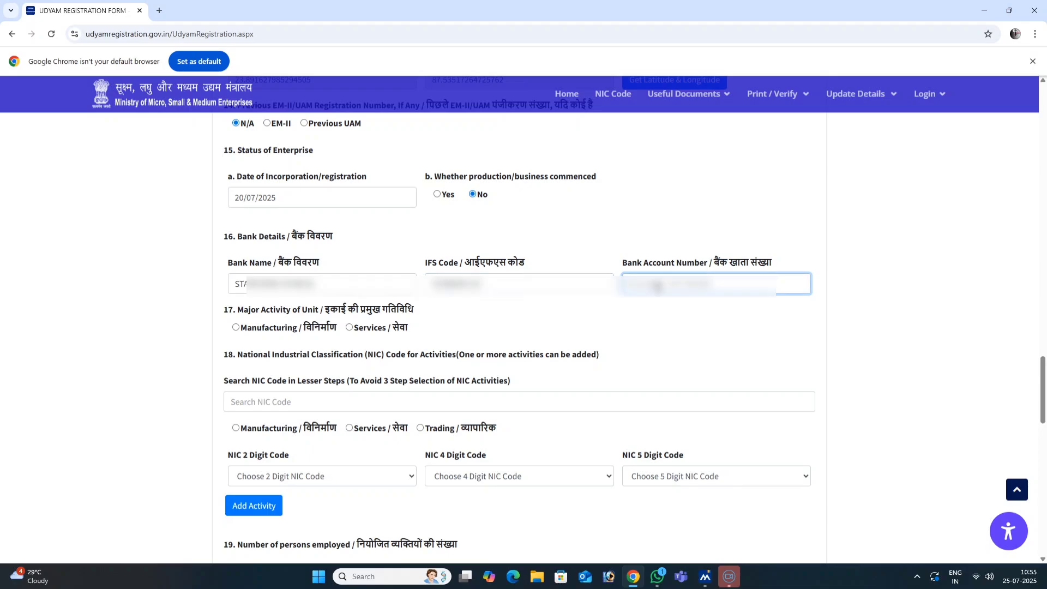
text(????????)
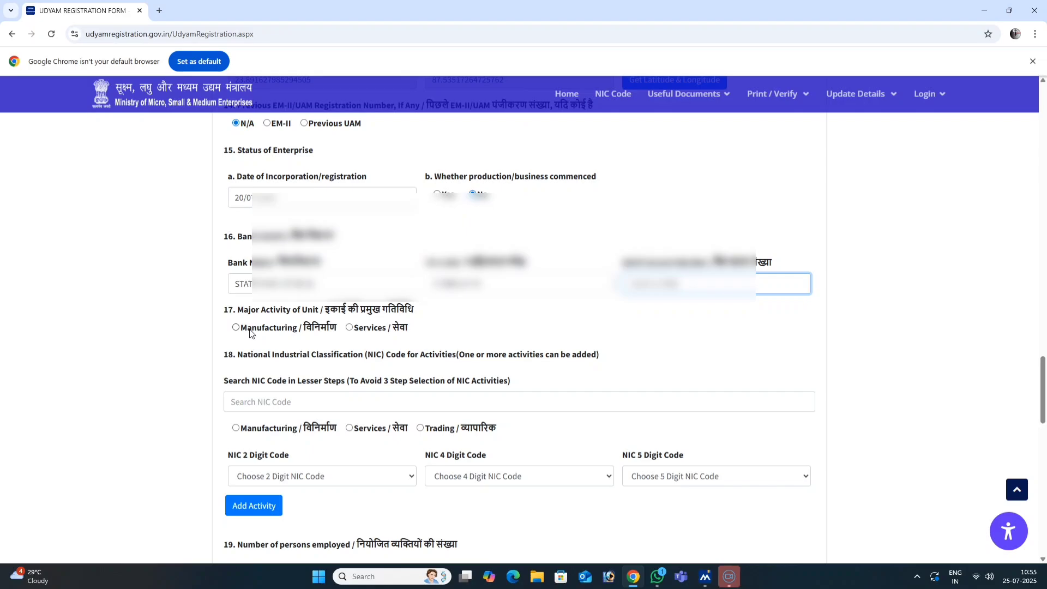
- Choose Manufacturing and pick NIC code 13133-Finishing of wool and blended wool textiles via a 'woo' search
click(237, 328)
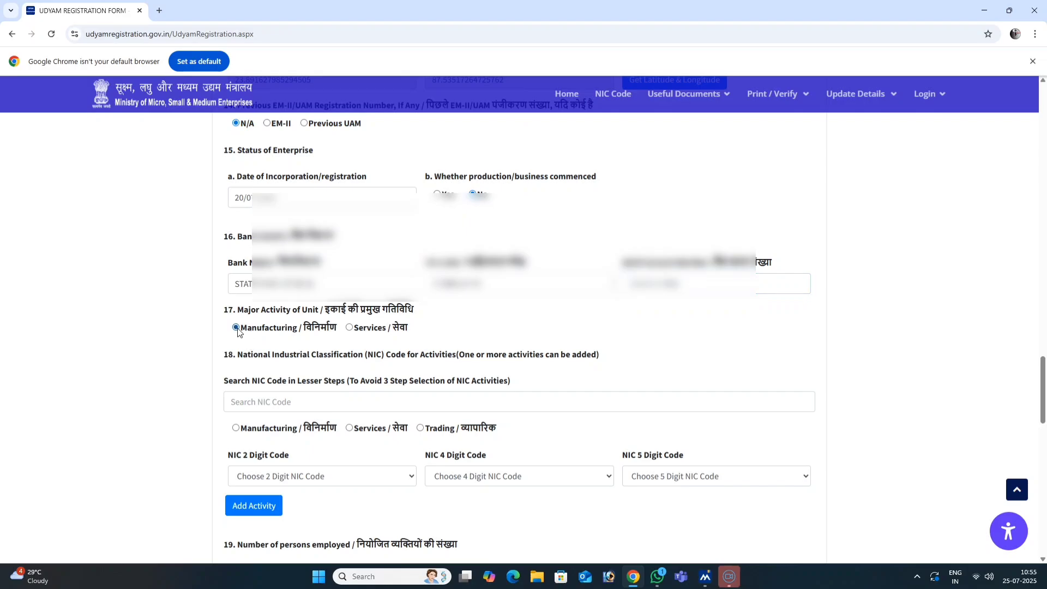
scroll(218, 349, down, 1)
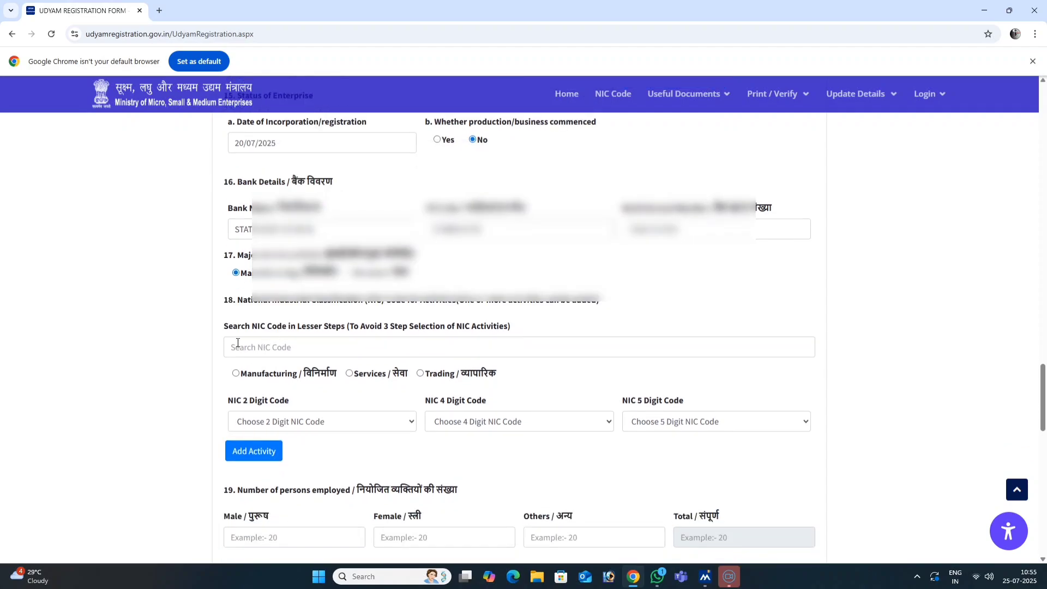
click(312, 347)
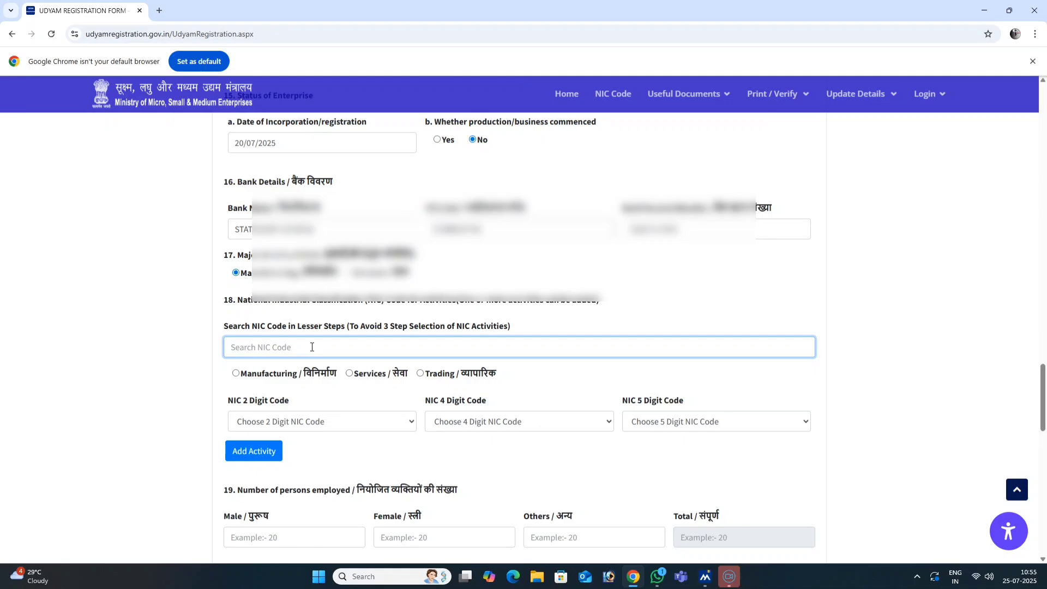
text(woo)
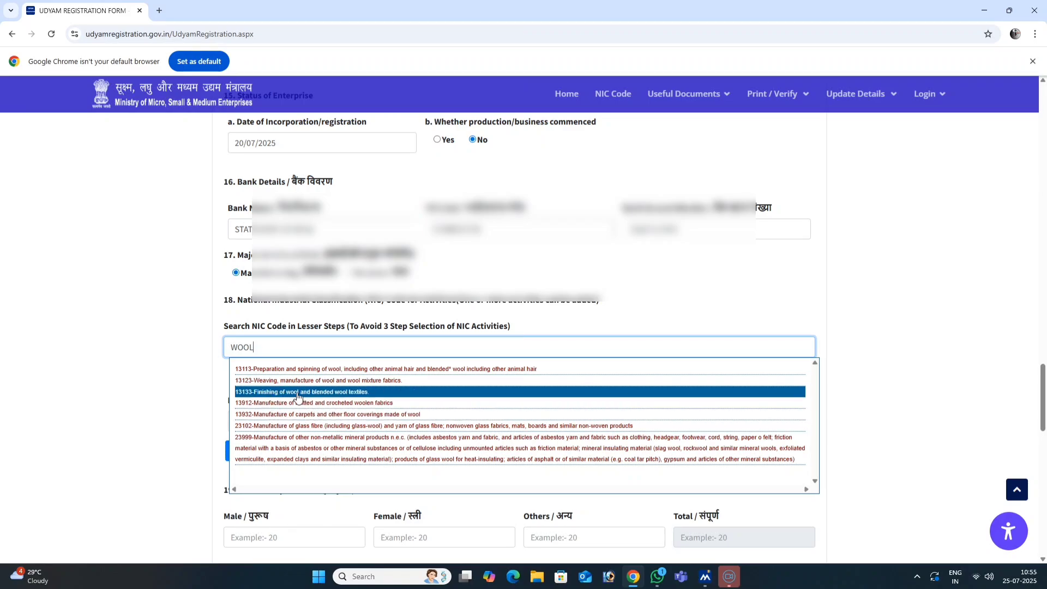
click(315, 396)
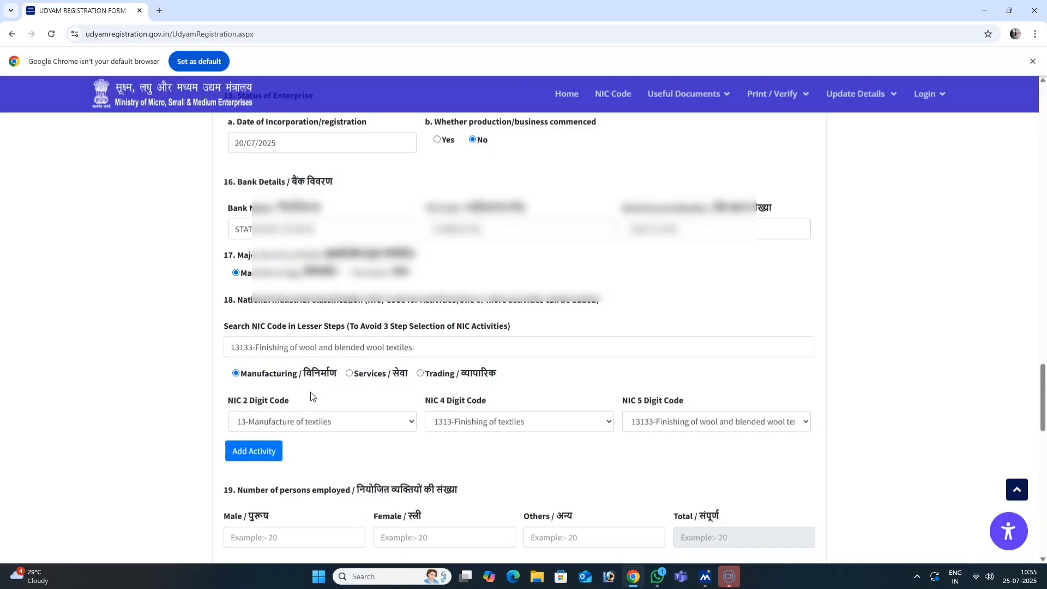
scroll(314, 393, down, 2)
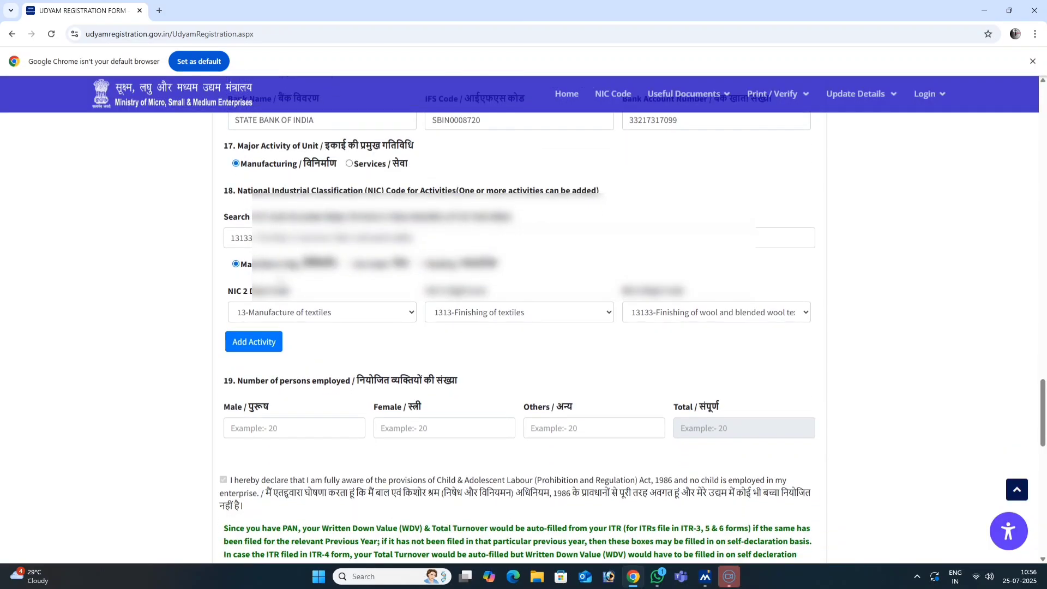
- Enter 1 in the Female employees field so total persons employed shows 1
scroll(335, 308, down, 2)
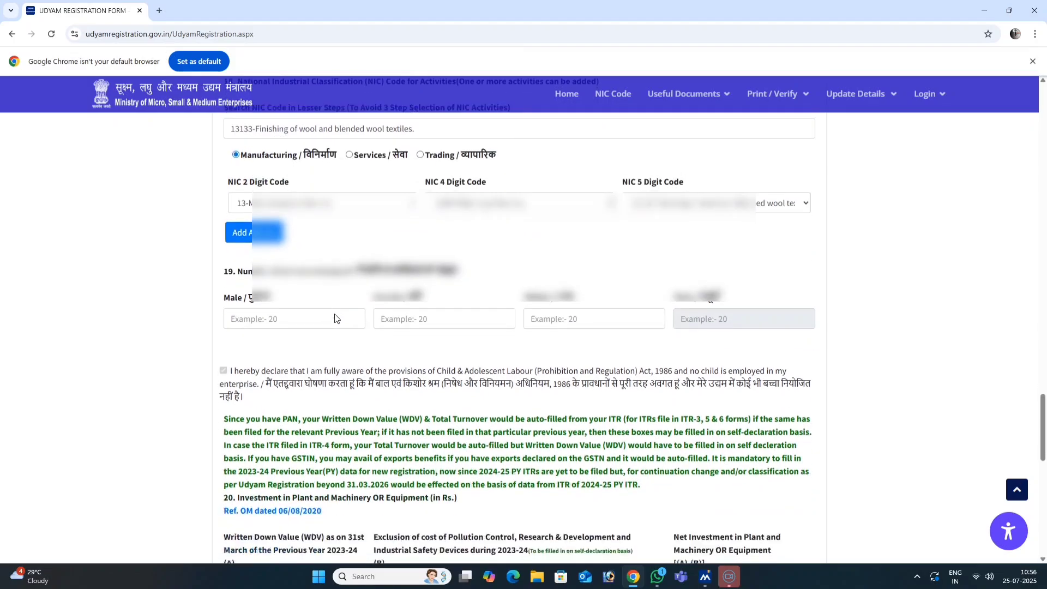
scroll(322, 322, down, 1)
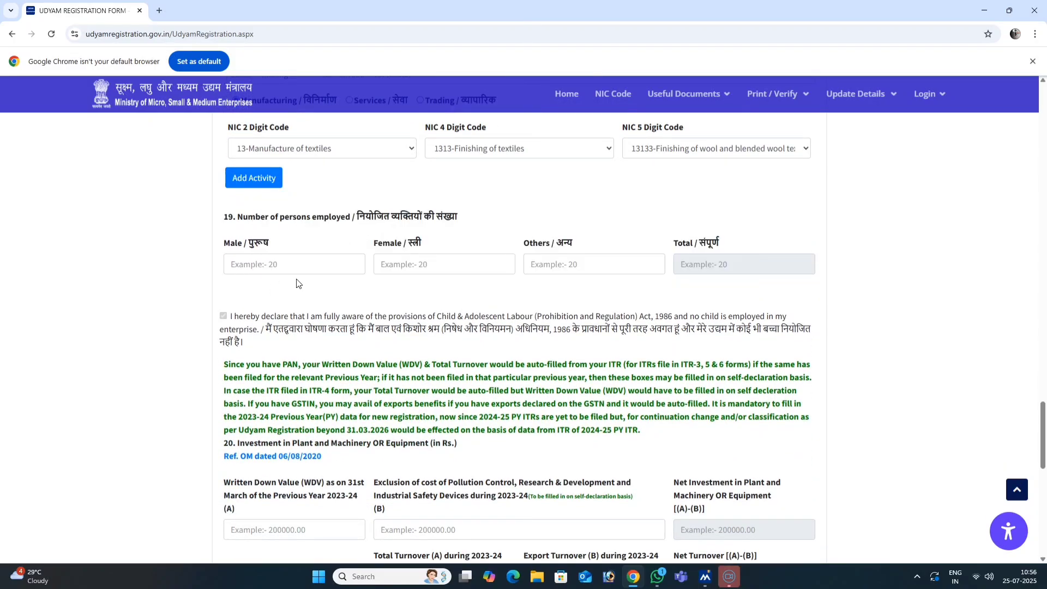
click(425, 270)
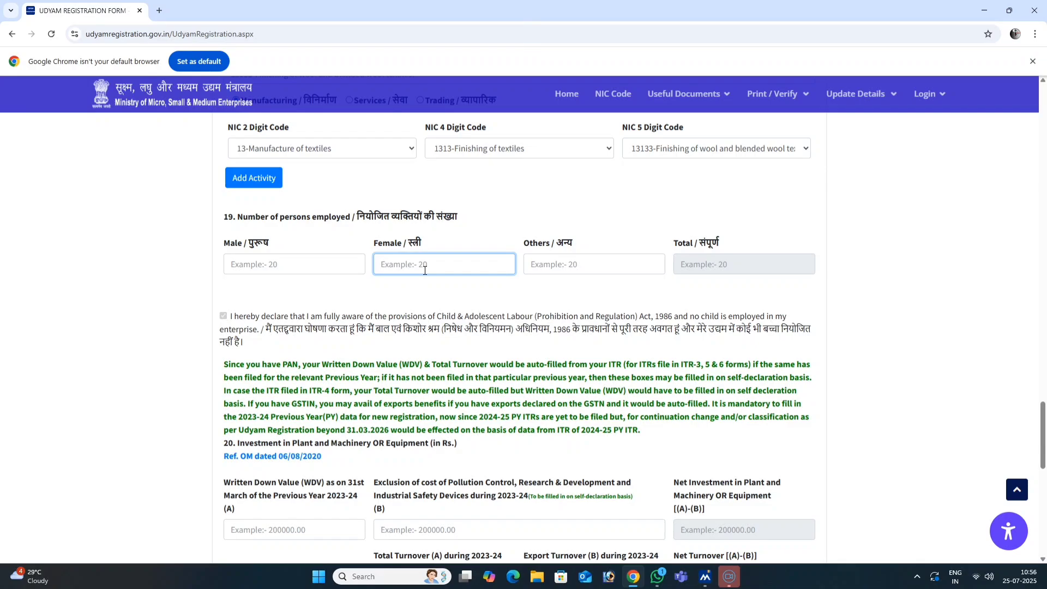
text(1)
scroll(379, 312, down, 4)
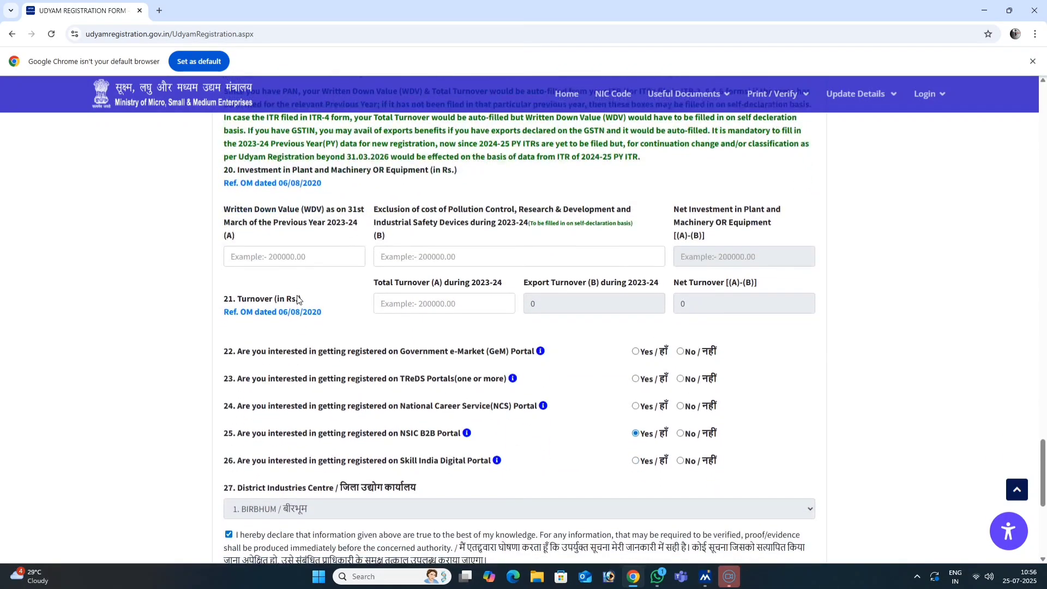
scroll(327, 311, down, 1)
scroll(320, 307, up, 1)
scroll(320, 307, up, 1)
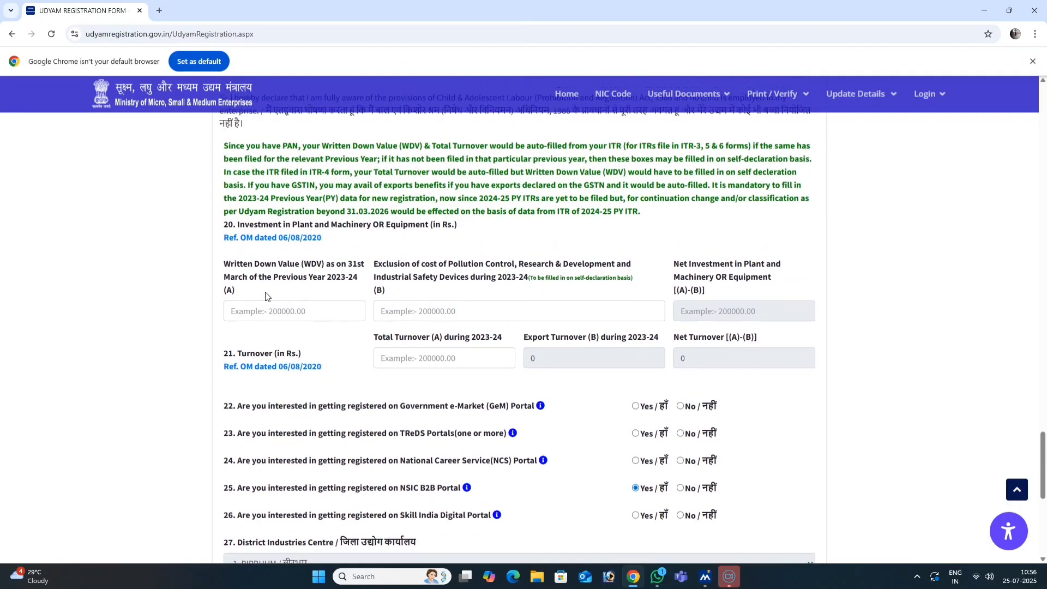
- Enter 00 for plant and machinery WDV (A) and 0 for Exclusion (B)
click(266, 311)
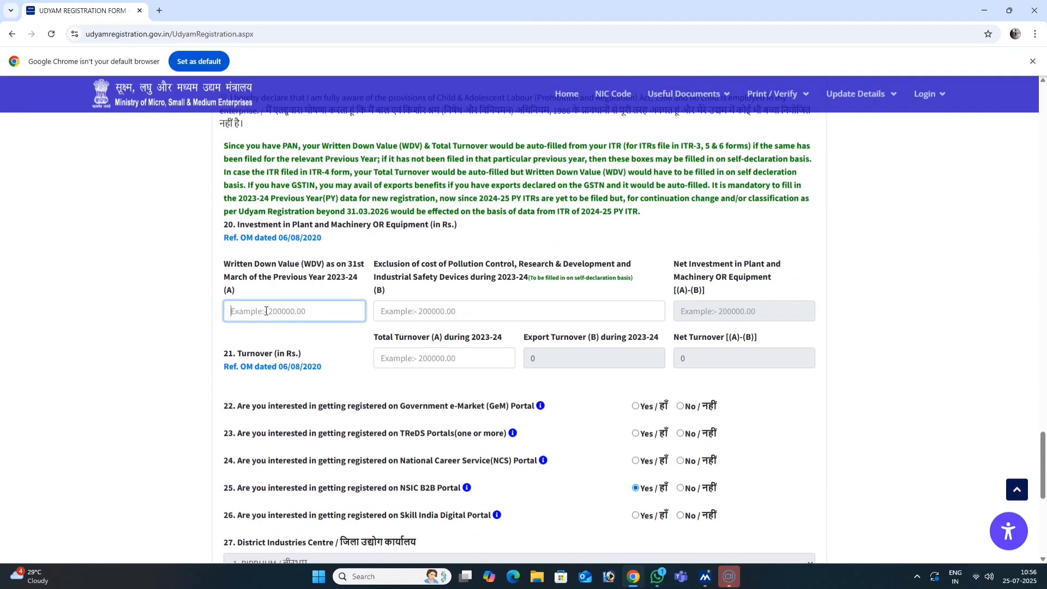
text(00)
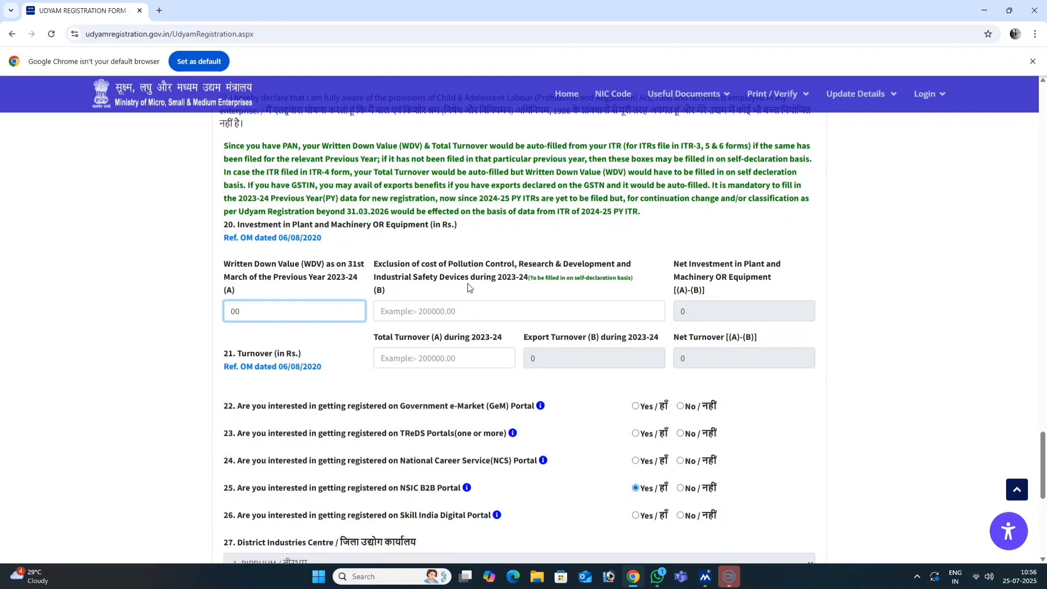
click(433, 314)
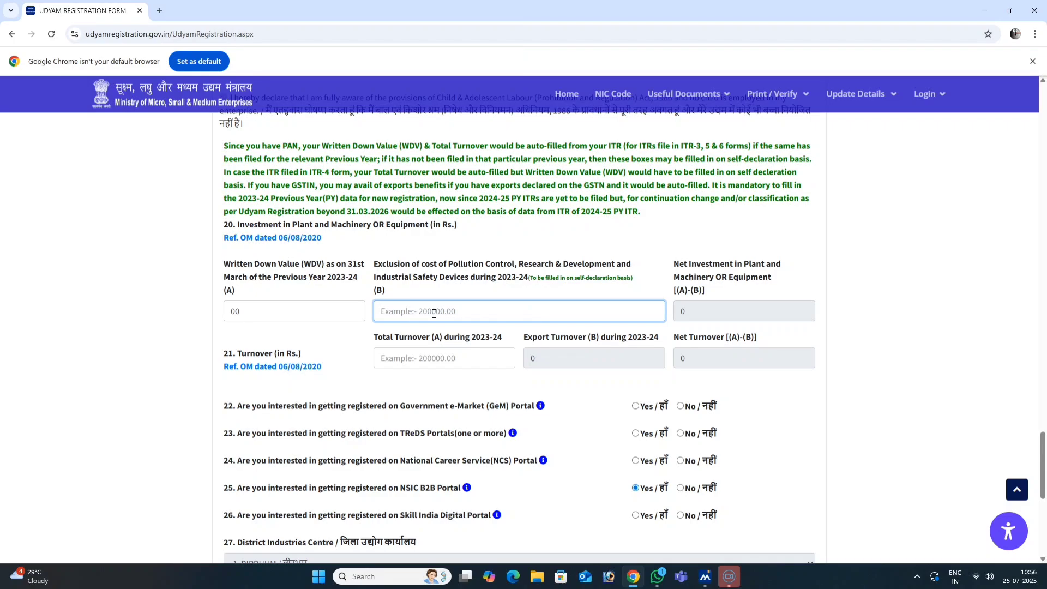
text(00)
scroll(446, 347, down, 1)
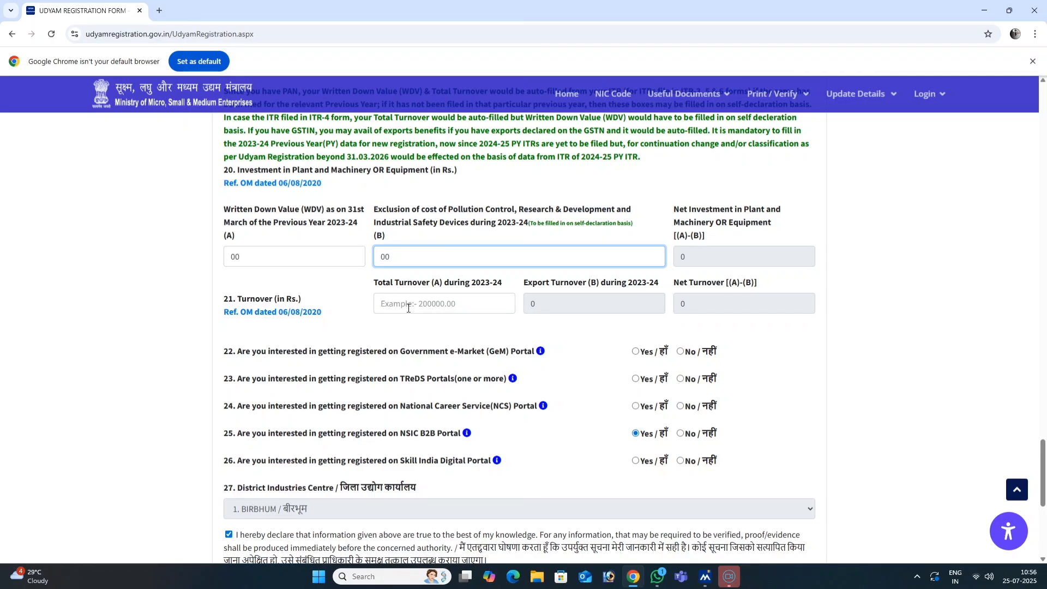
scroll(409, 309, up, 1)
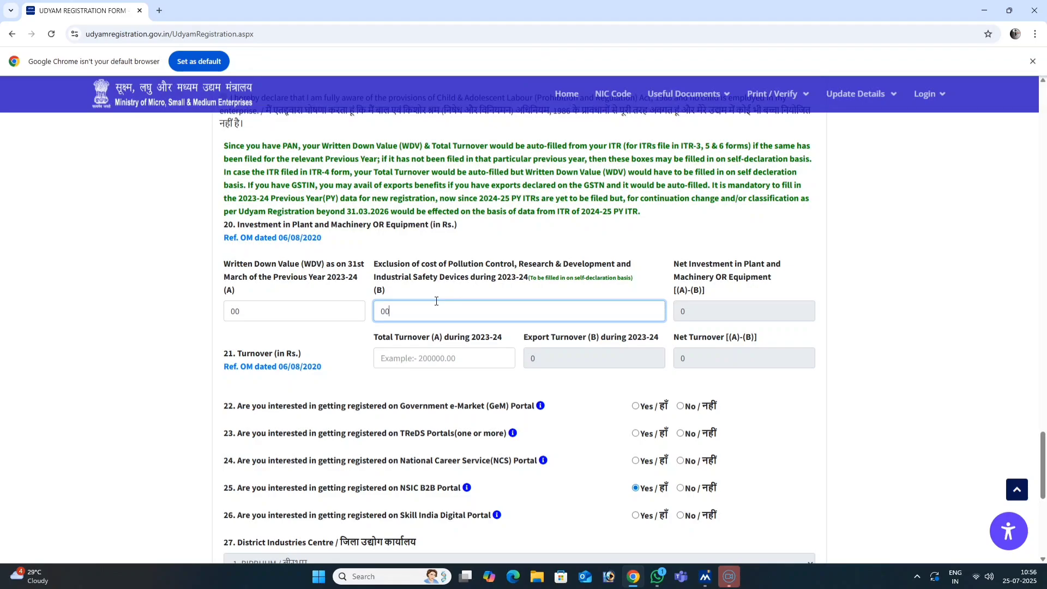
scroll(402, 318, down, 1)
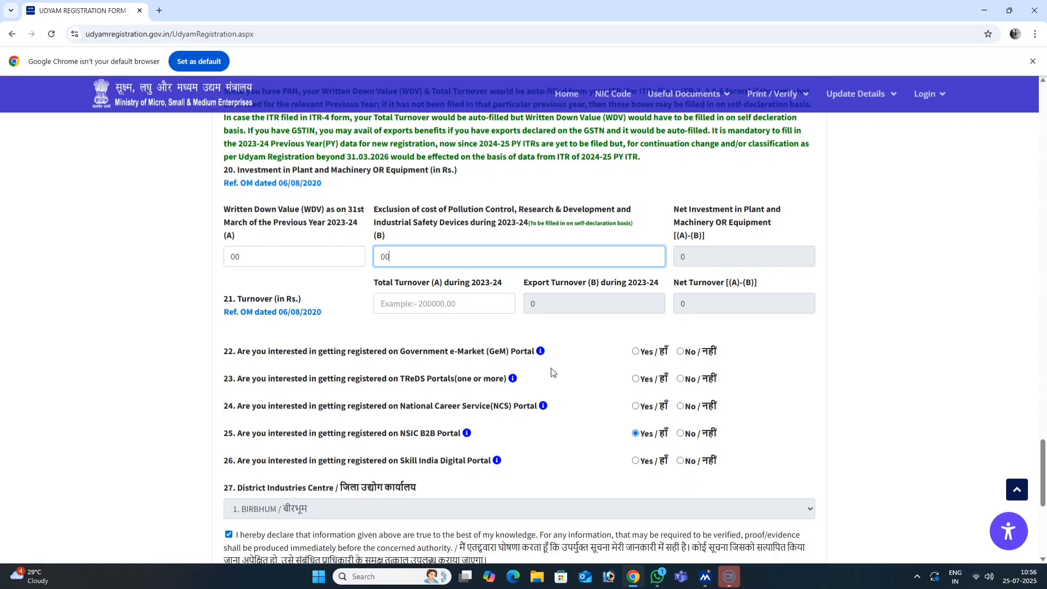
scroll(549, 370, down, 1)
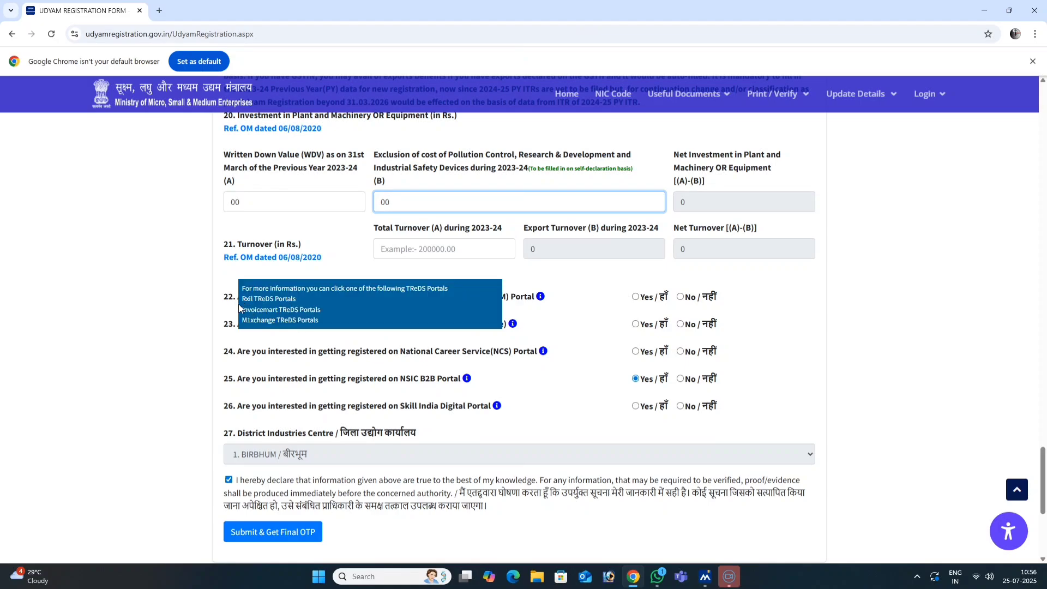
- Answer Yes for GeM, No for TReDS, No for National Career Service, and Yes for Skill India
click(238, 297)
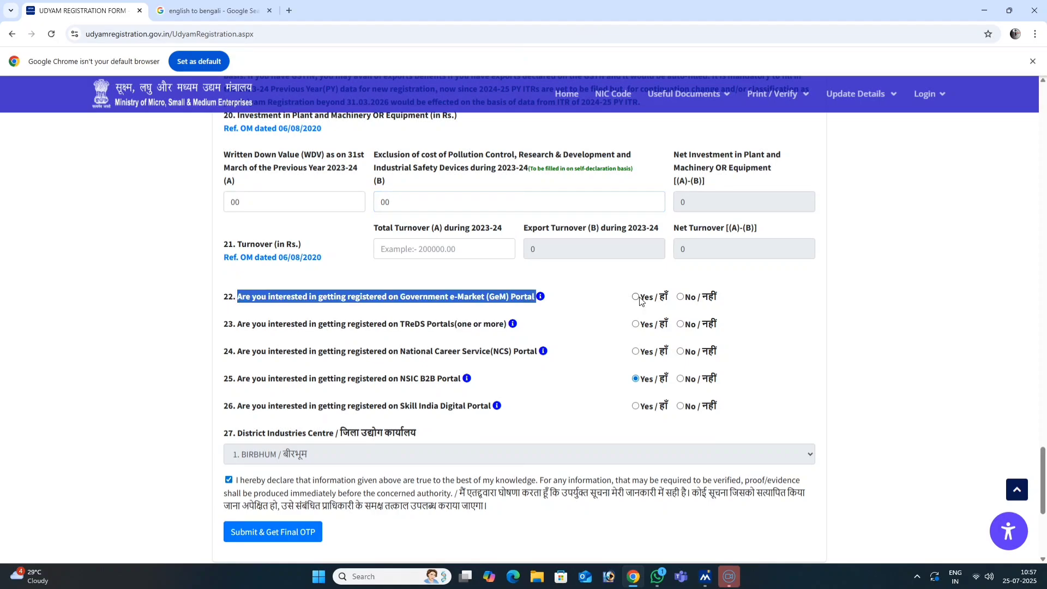
click(636, 299)
click(576, 332)
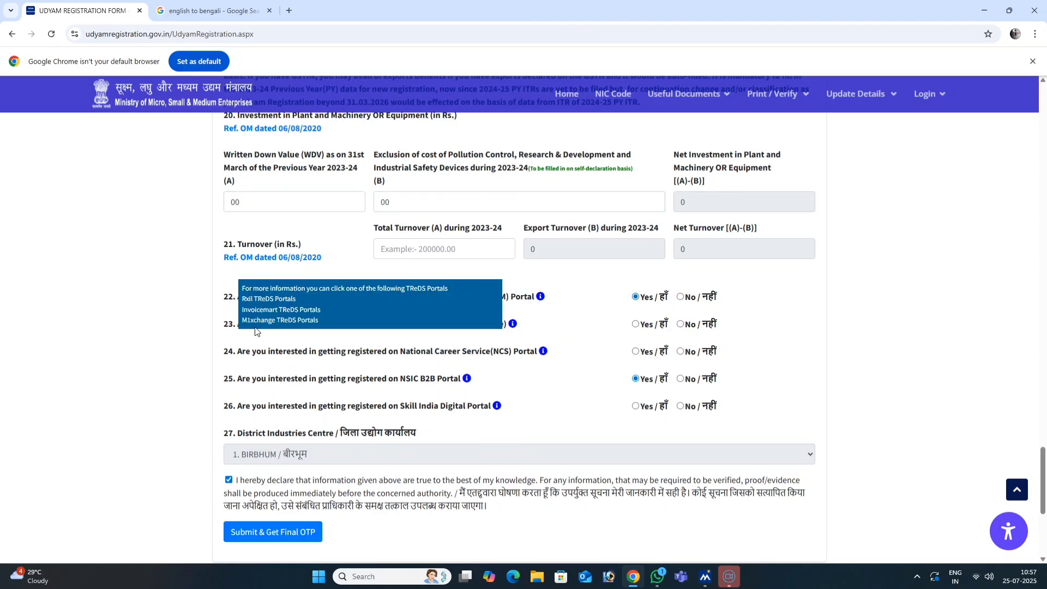
triple_click(295, 330)
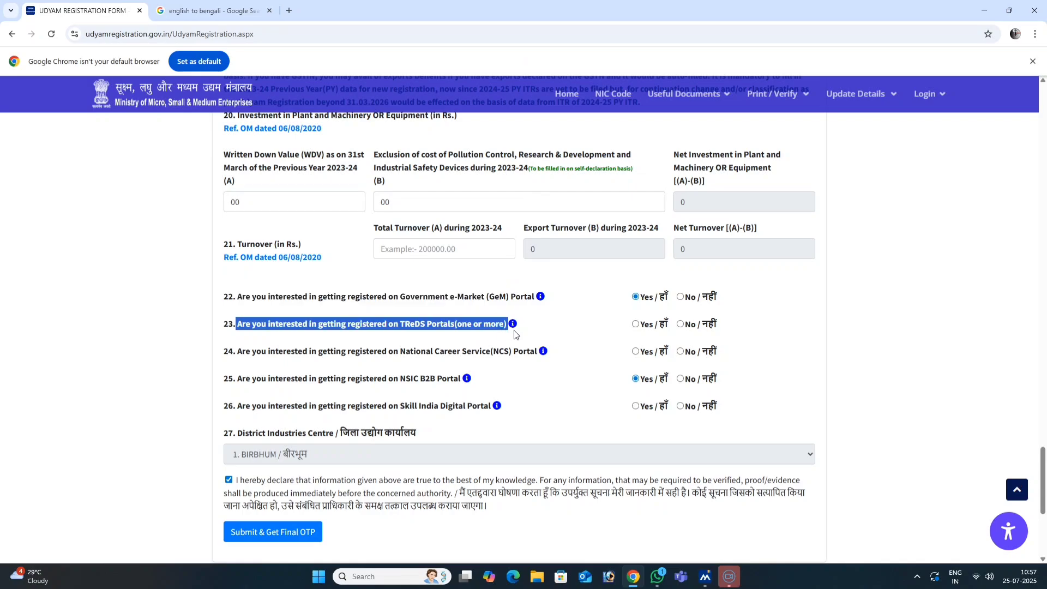
click(680, 326)
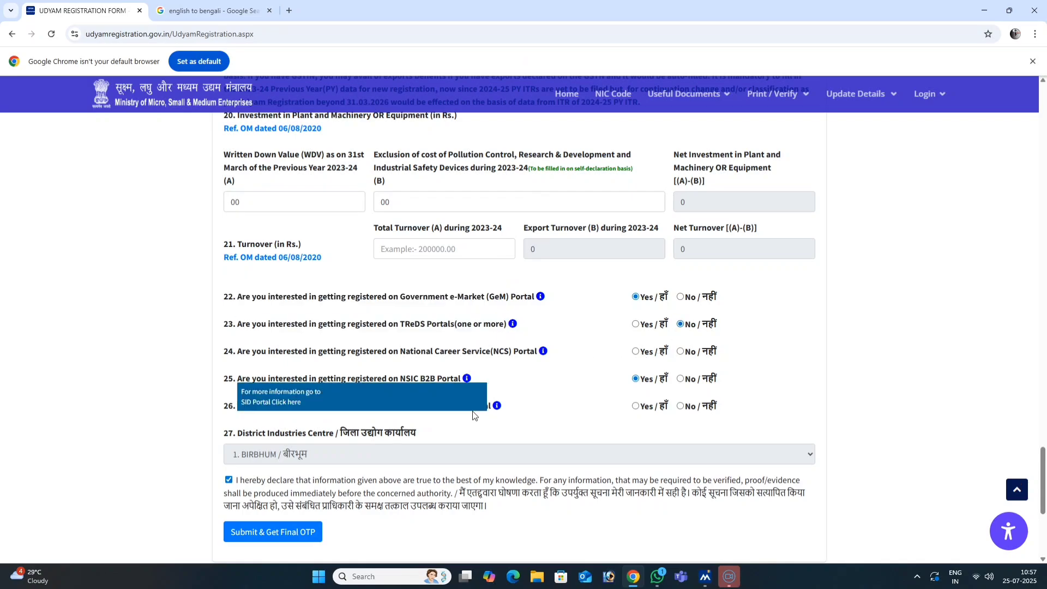
drag(262, 352, 535, 359)
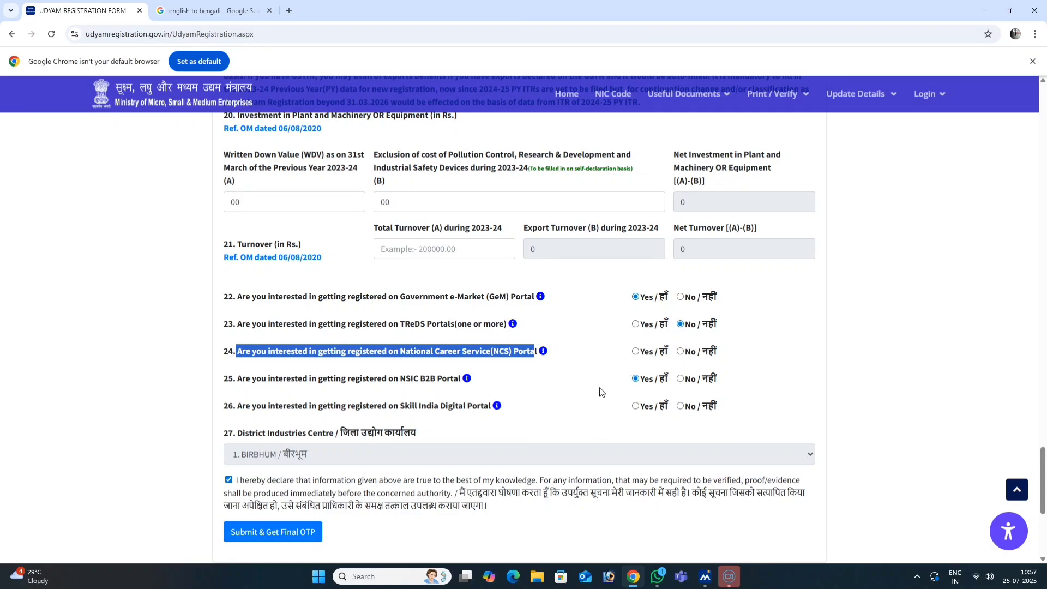
click(680, 352)
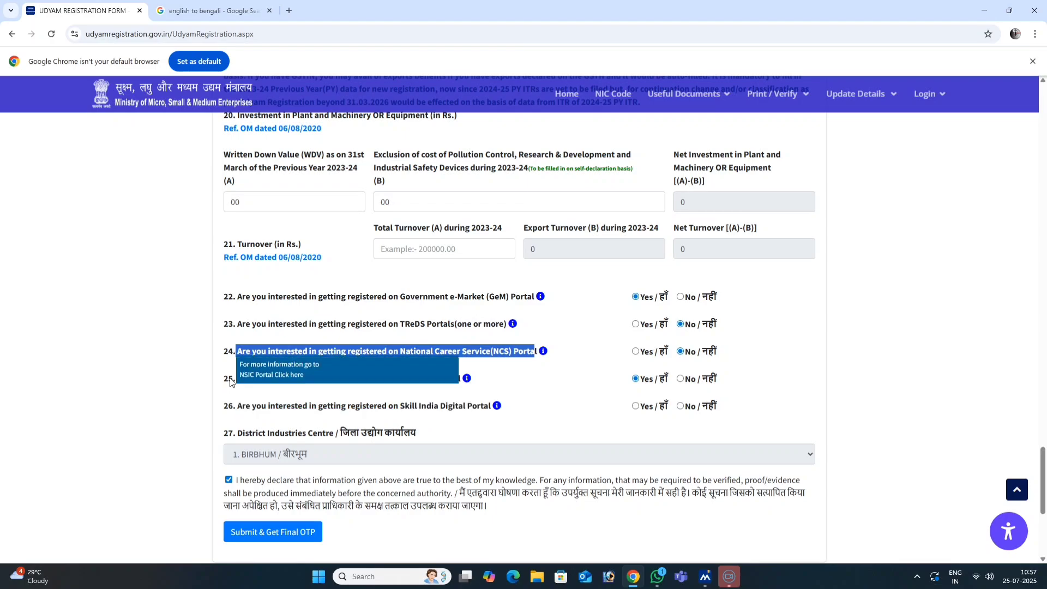
drag(237, 382, 331, 381)
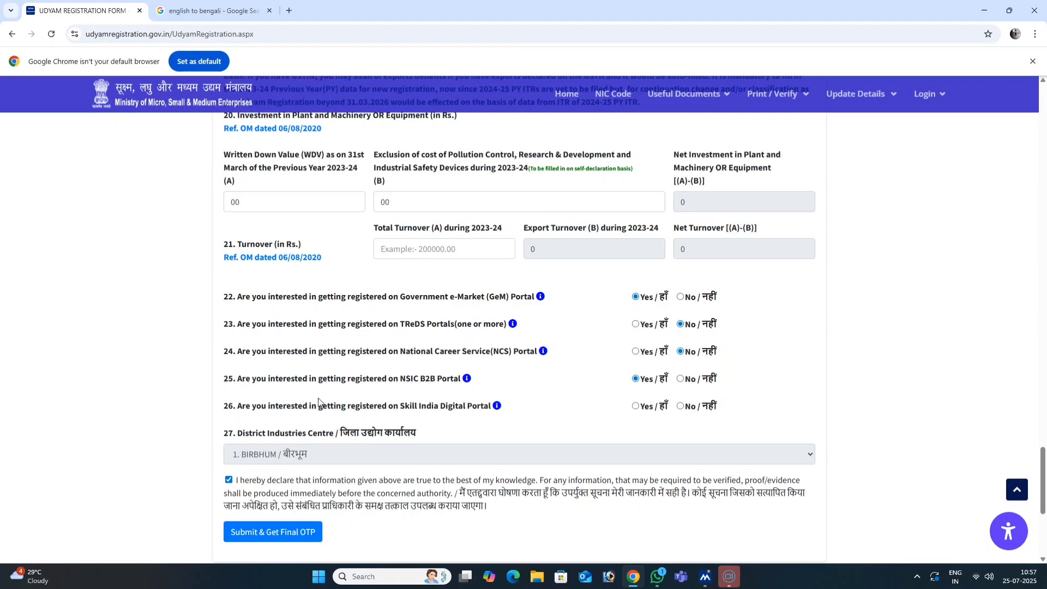
drag(239, 379, 524, 404)
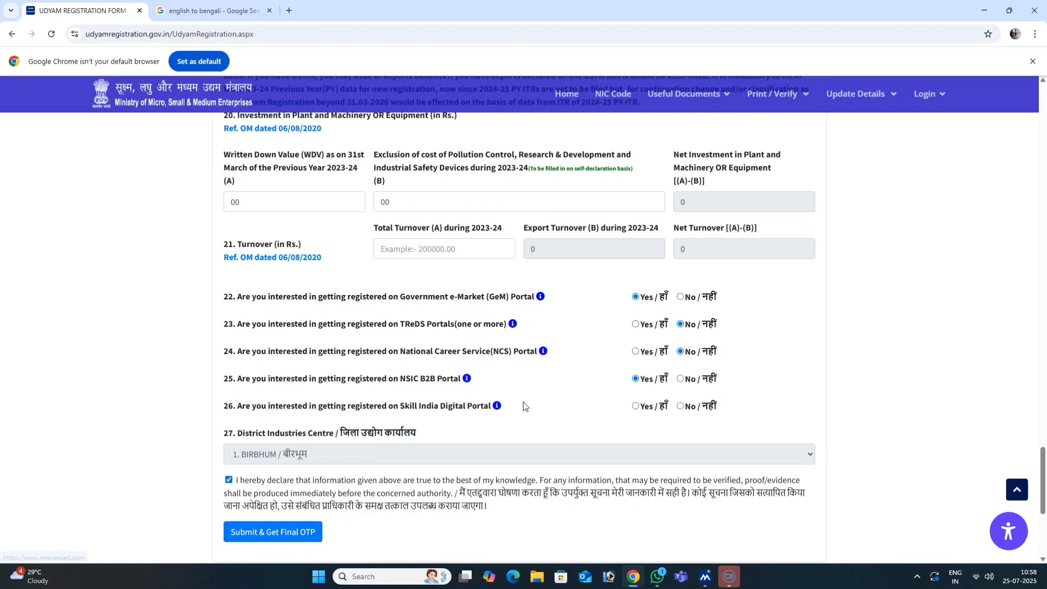
click(543, 425)
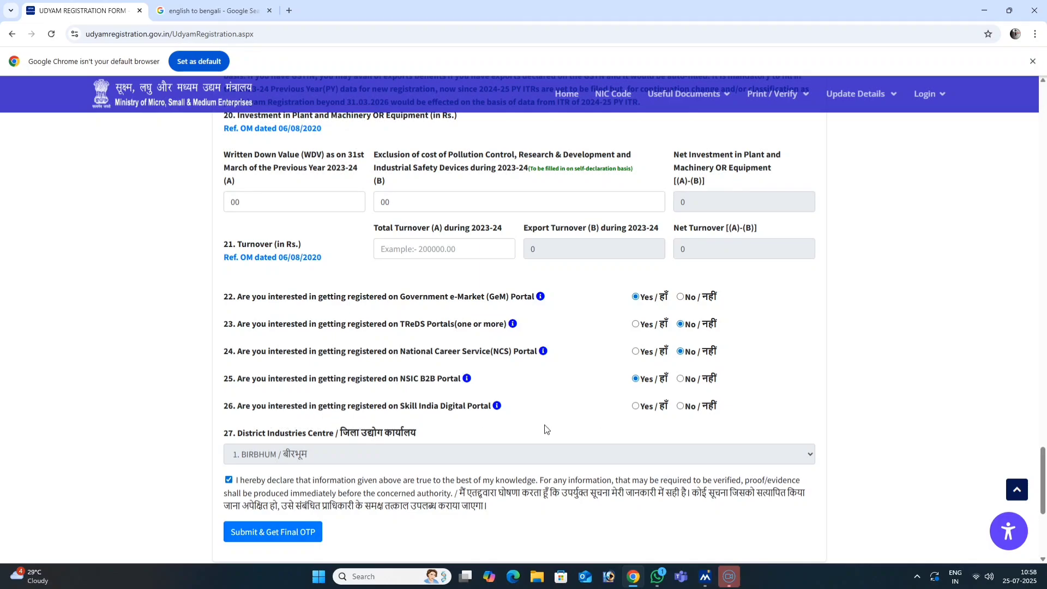
drag(236, 408, 492, 408)
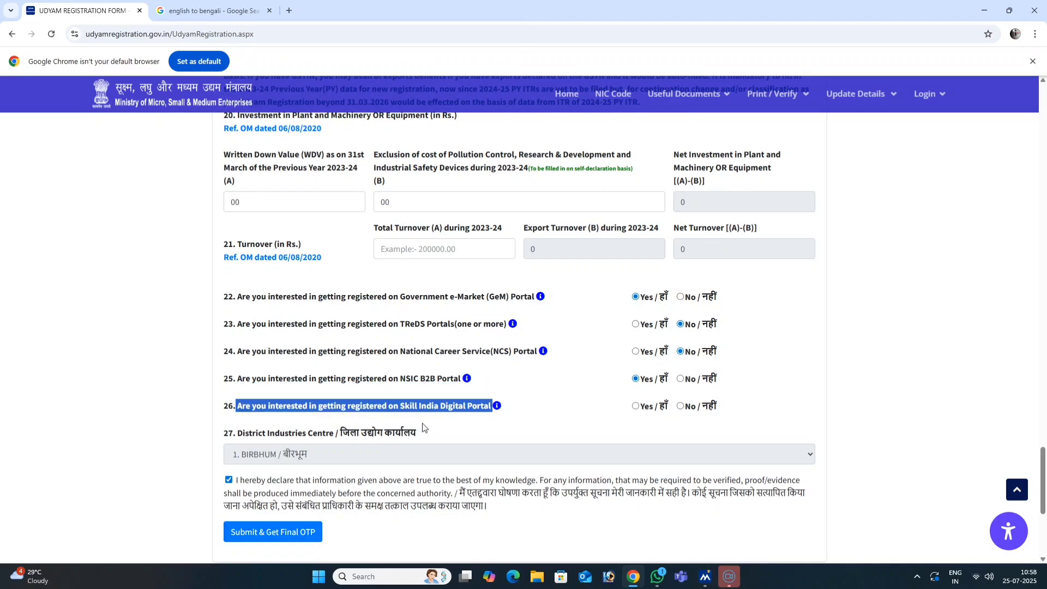
click(578, 432)
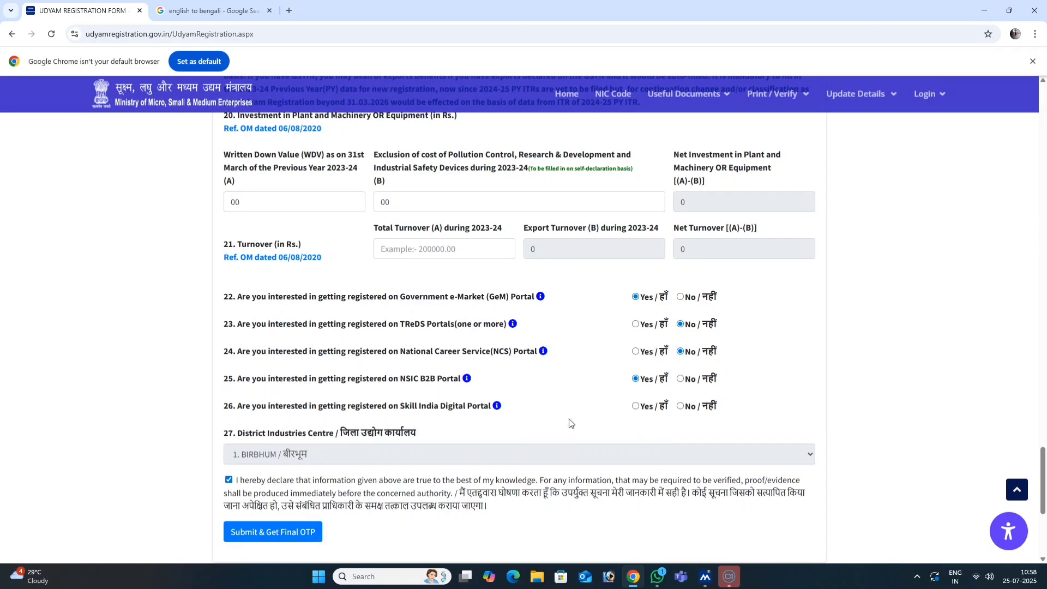
click(680, 407)
click(636, 406)
- Submit the form to get the final OTP, confirming the mobile number
scroll(566, 418, up, 2)
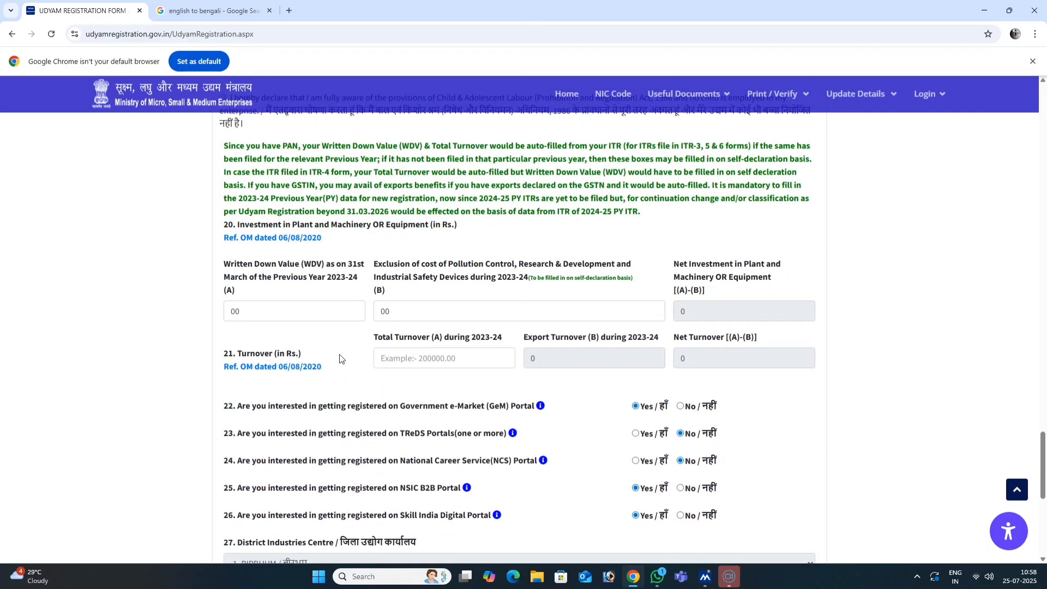
scroll(352, 349, down, 1)
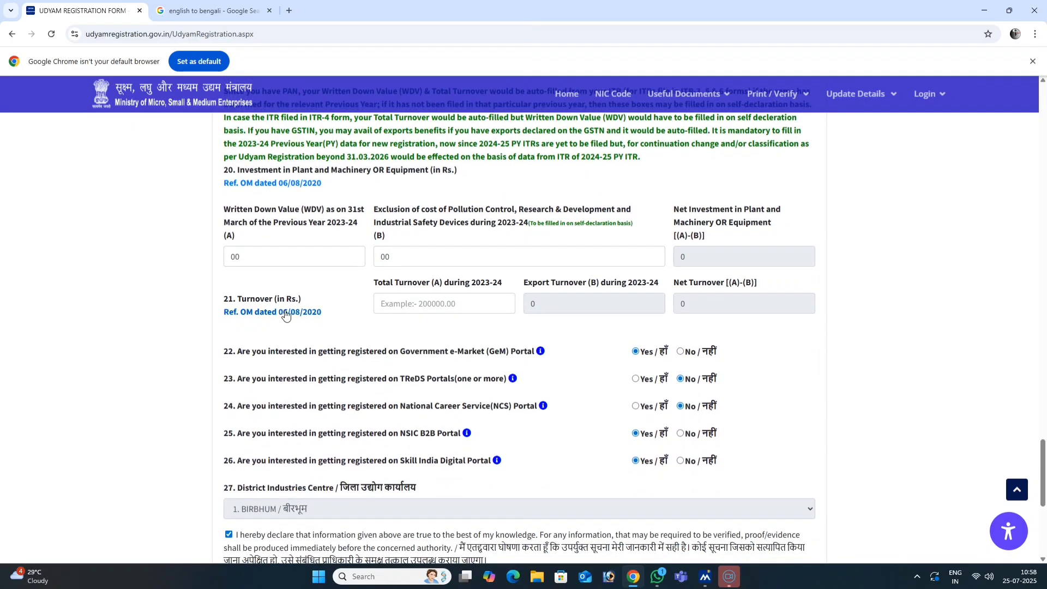
scroll(288, 303, down, 1)
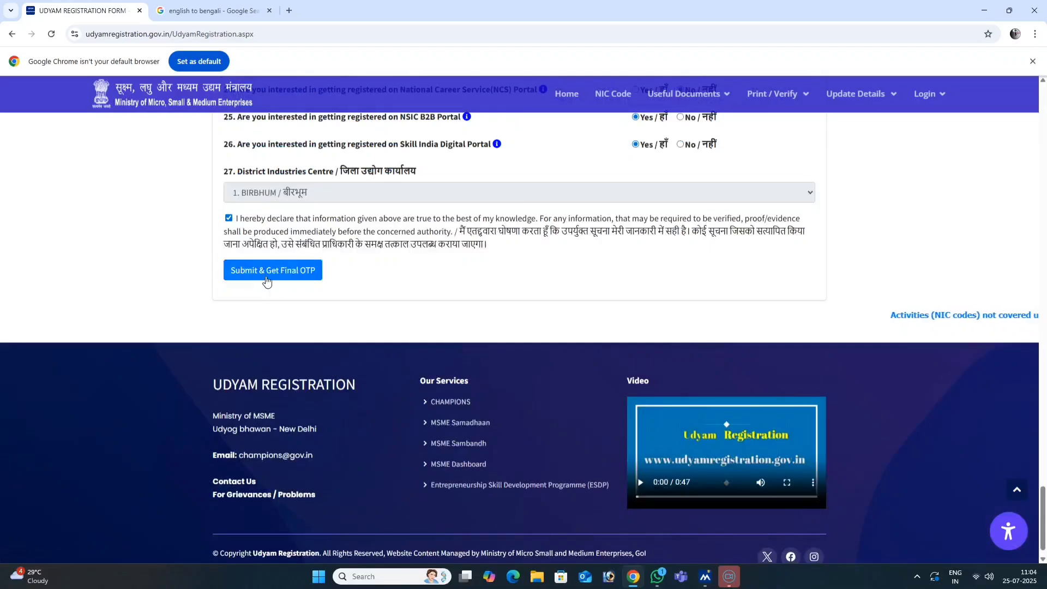
click(269, 276)
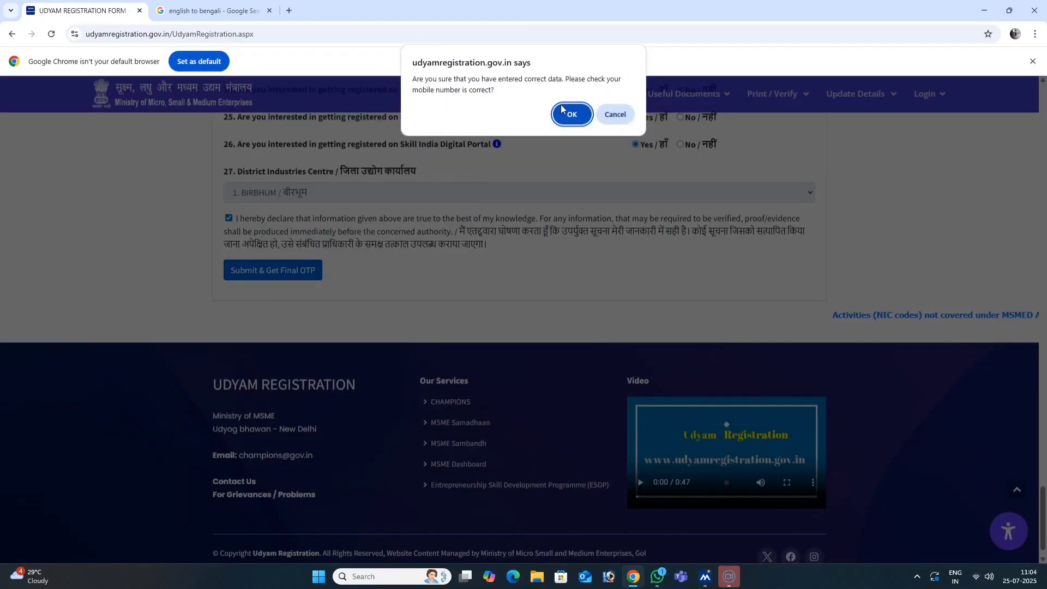
click(572, 115)
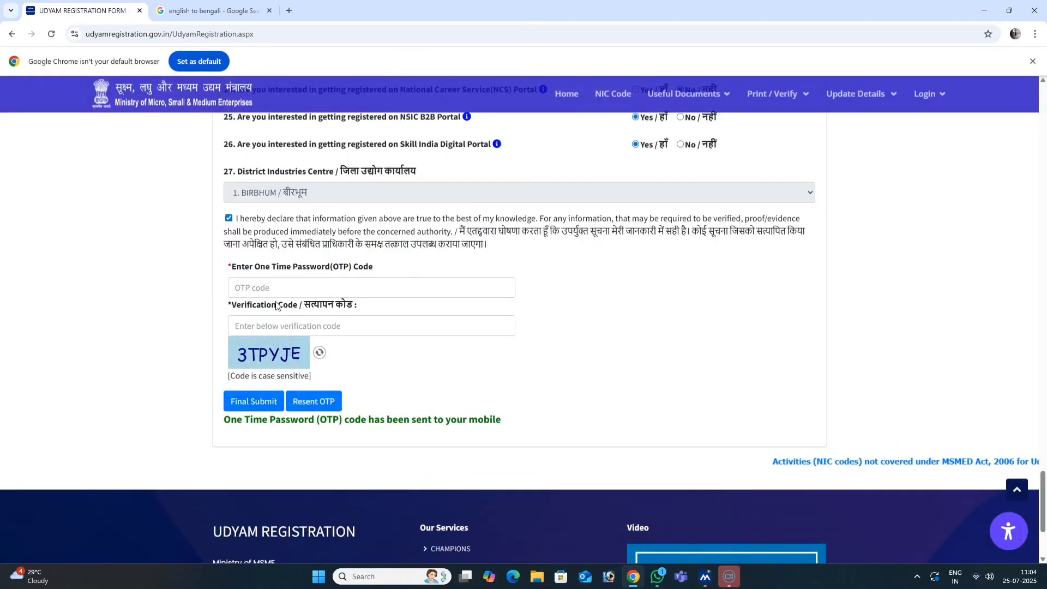
- Enter the mobile OTP and the case-sensitive captcha characters into the Verification Code field
click(355, 290)
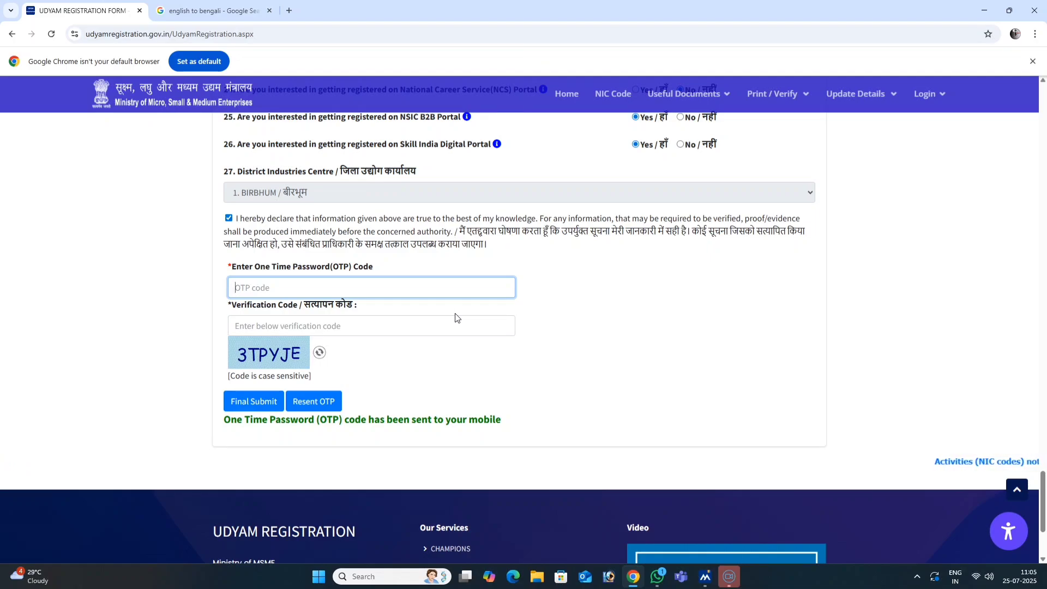
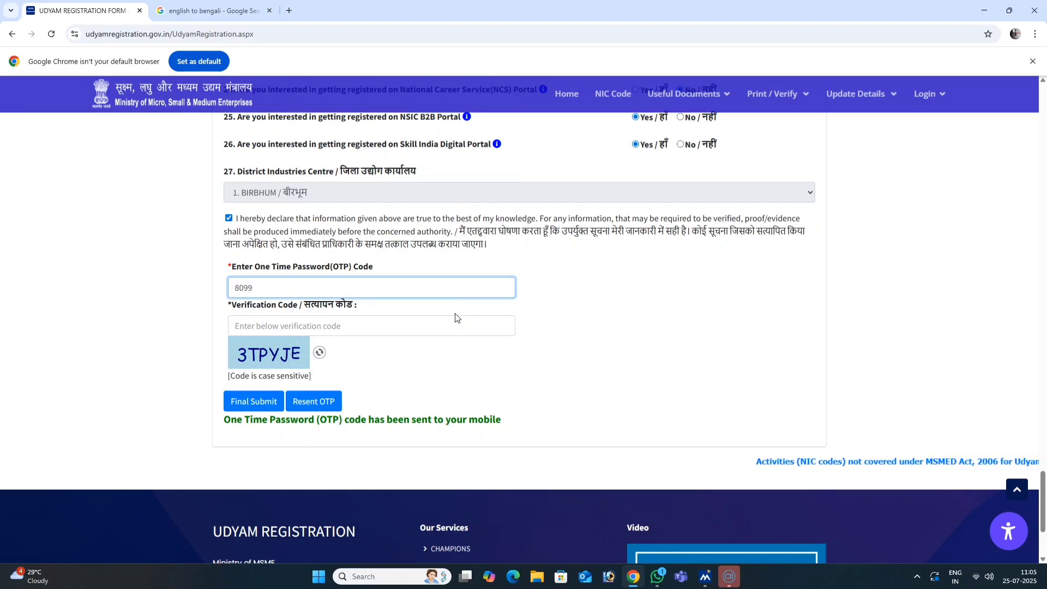
click(349, 325)
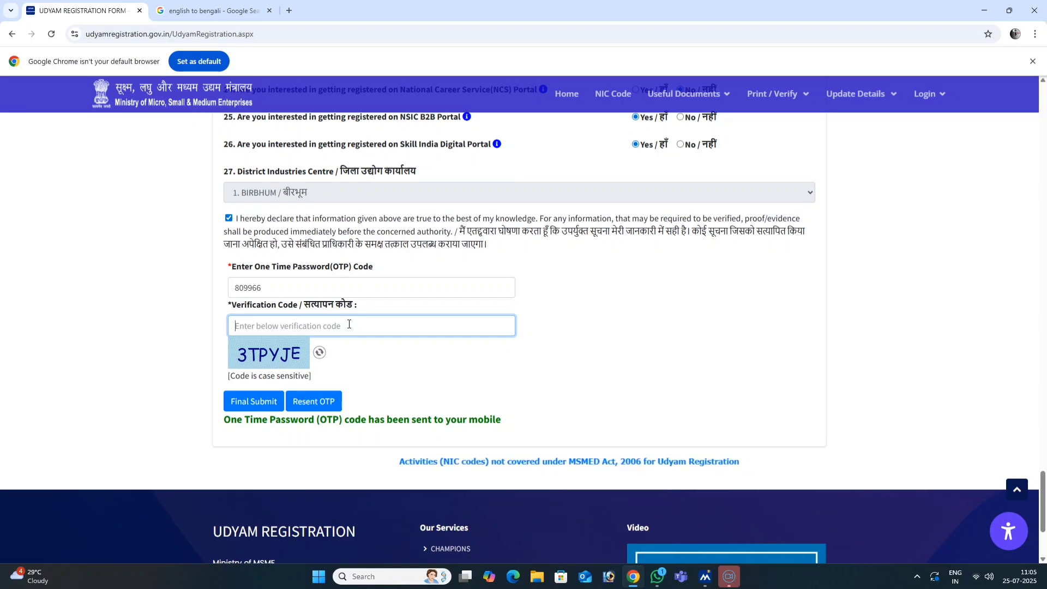
text(3T)
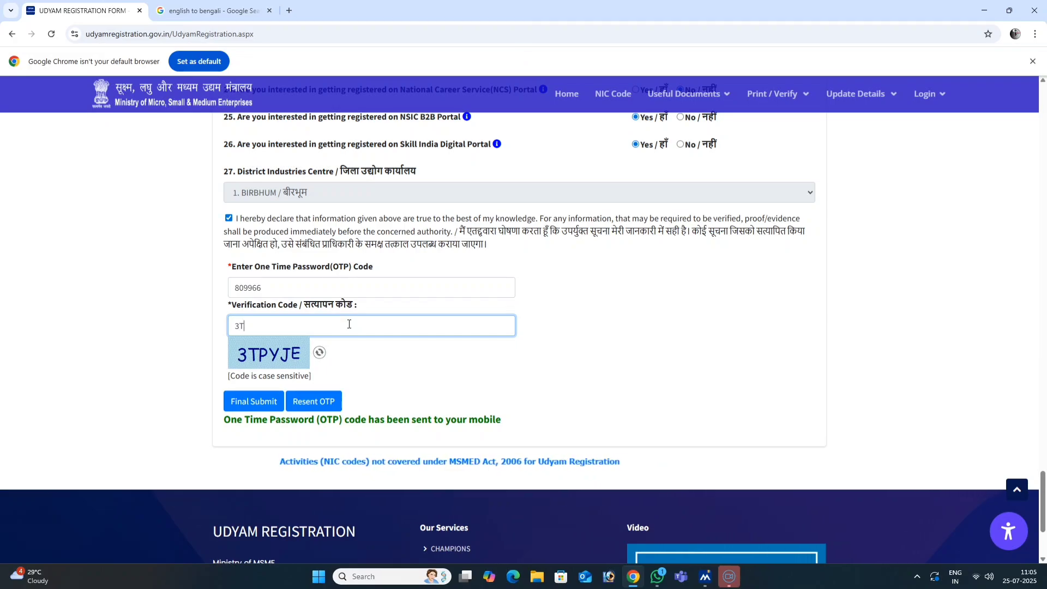
text(P)
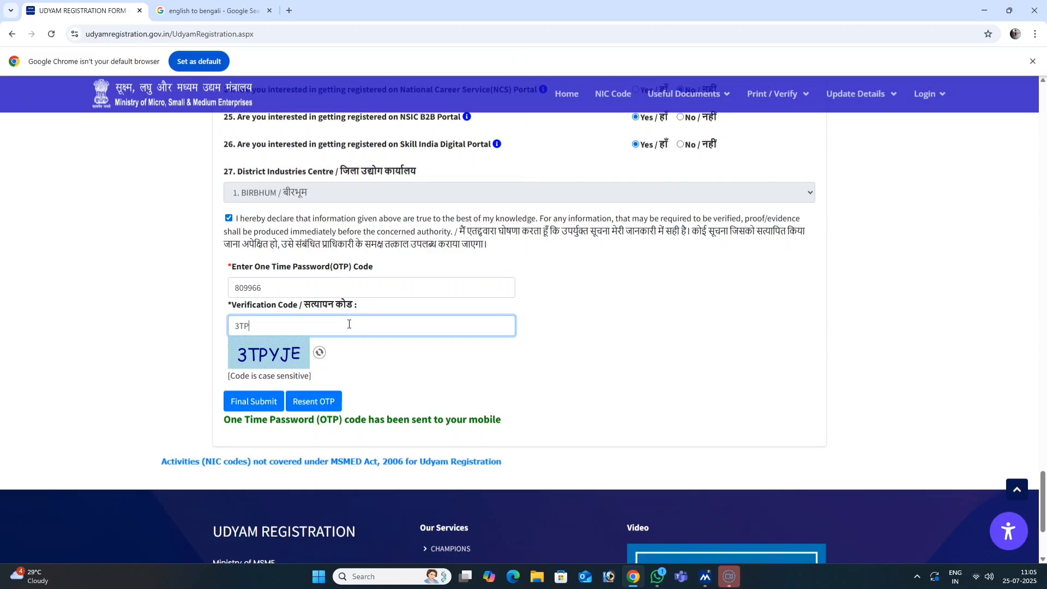
text(YJE)
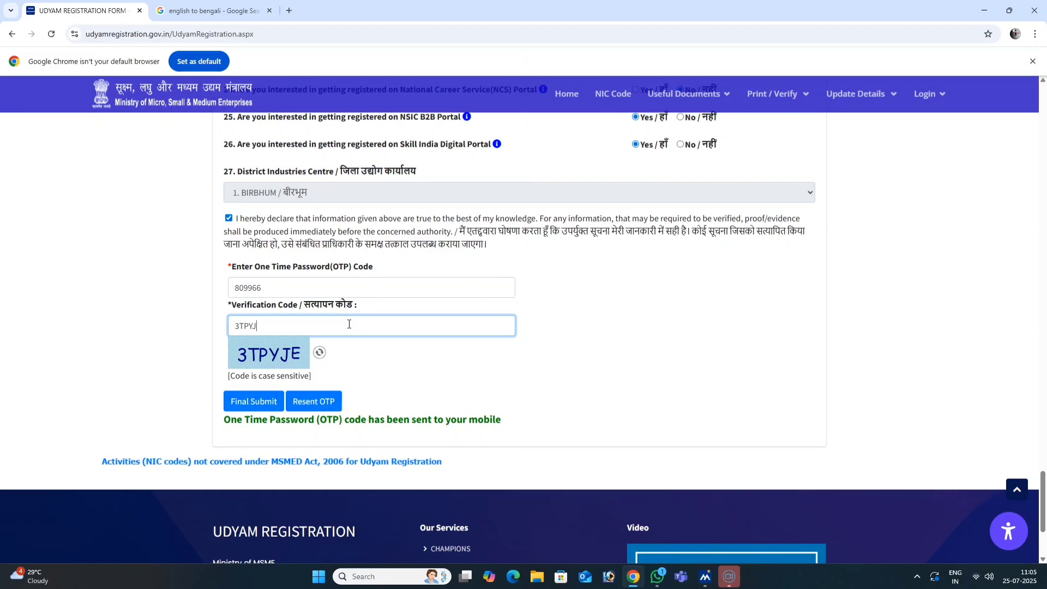
- Final-submit the registration, confirm the data is correct, and dismiss the Udyam Registration number alert
click(253, 403)
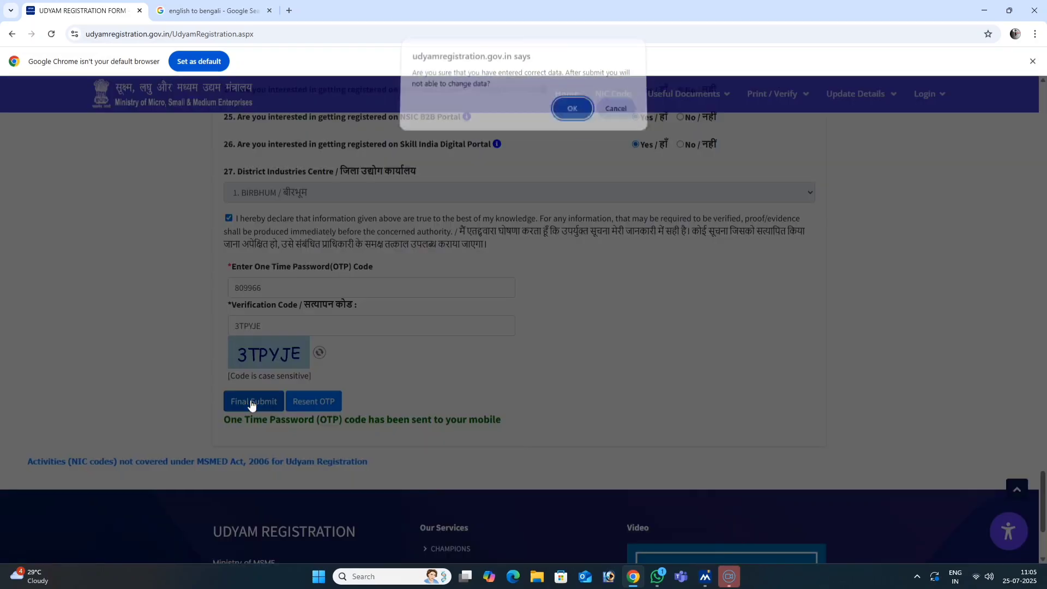
click(572, 114)
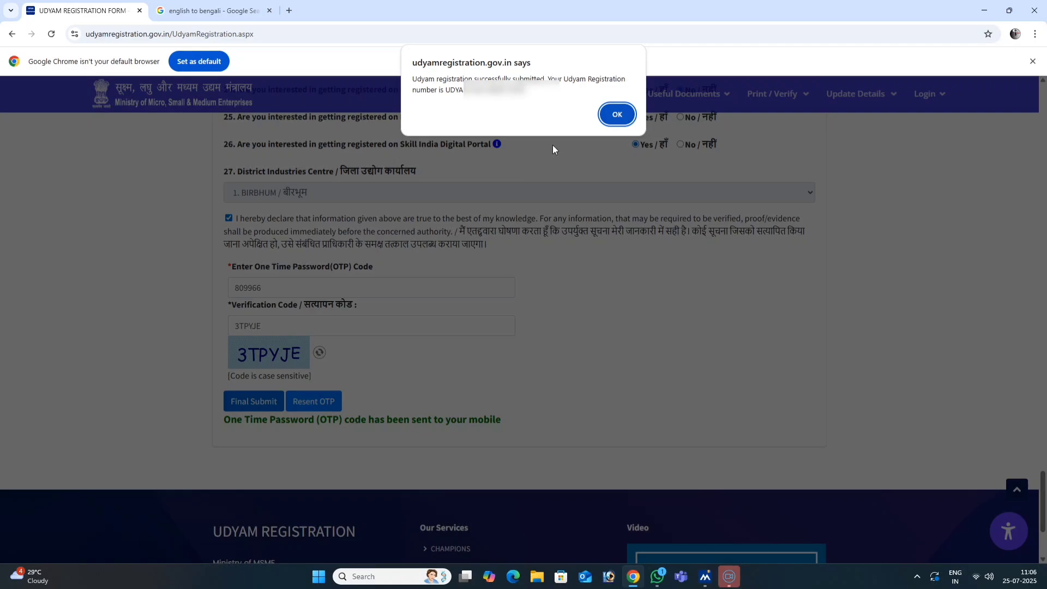
click(621, 116)
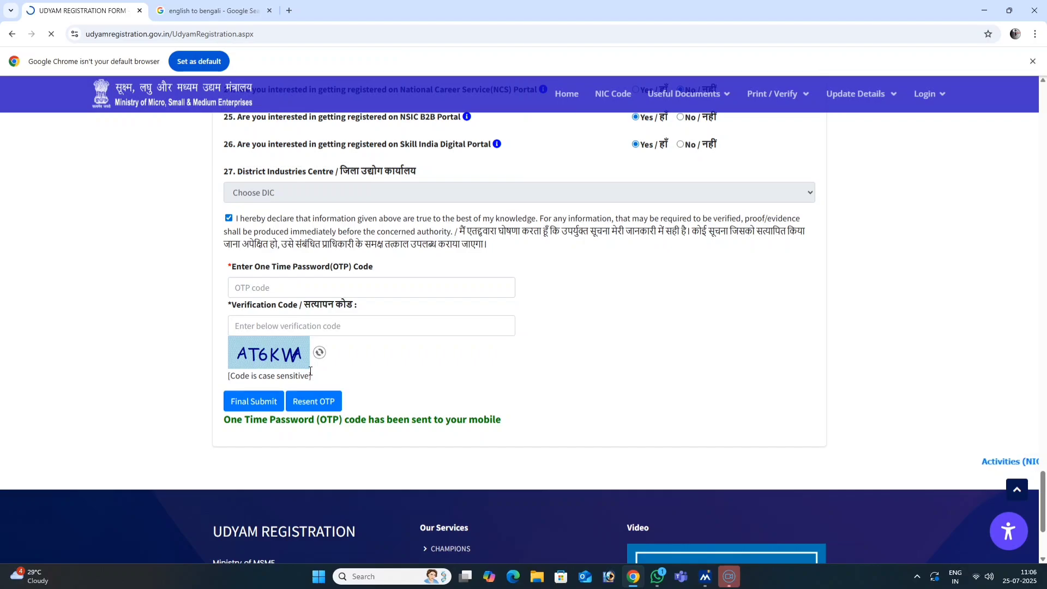